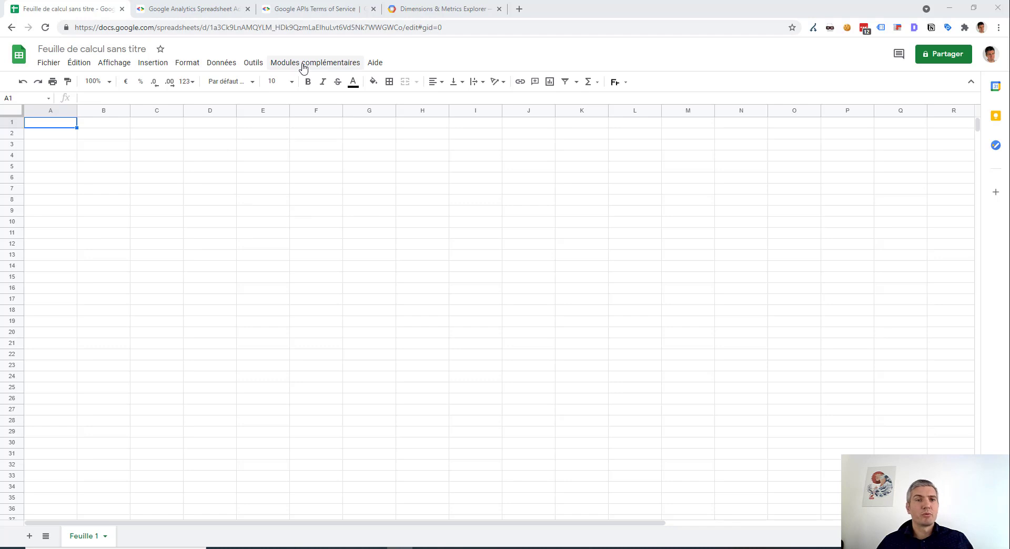
- Search the add-on marketplace for Google Analytics and open the listing of the Google Analytics add-on
left_click(303, 64)
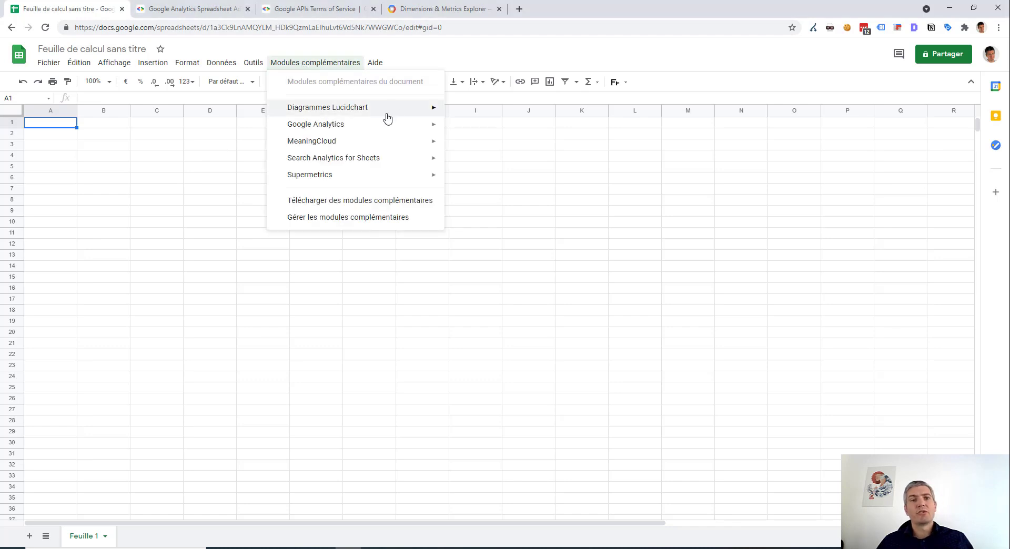
left_click(306, 203)
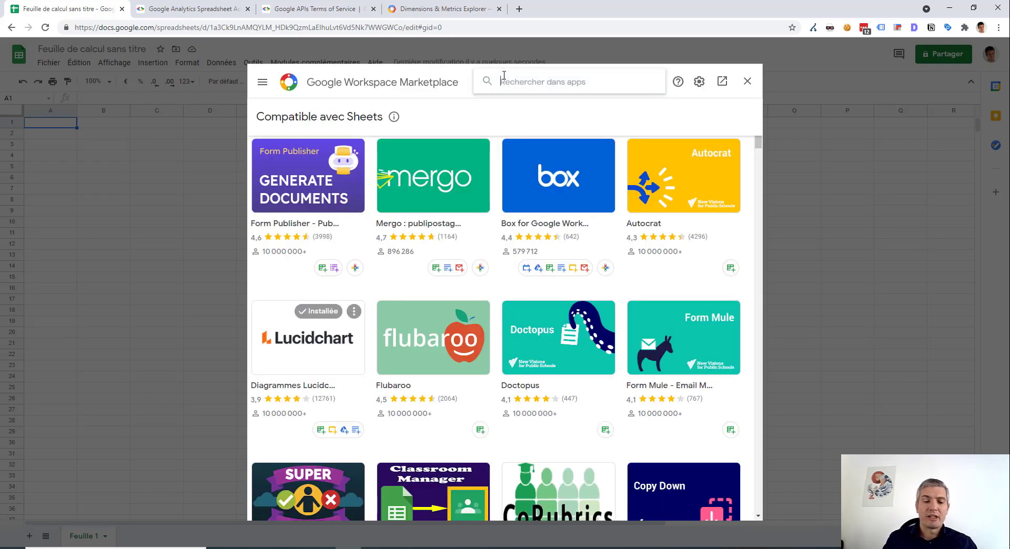
left_click(504, 75)
type("google anl")
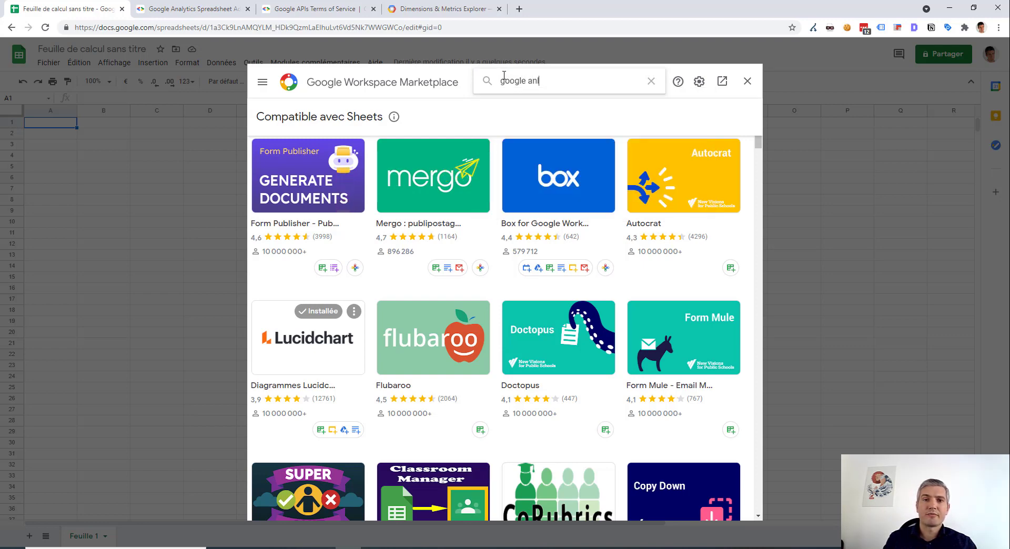
key("BackSpace")
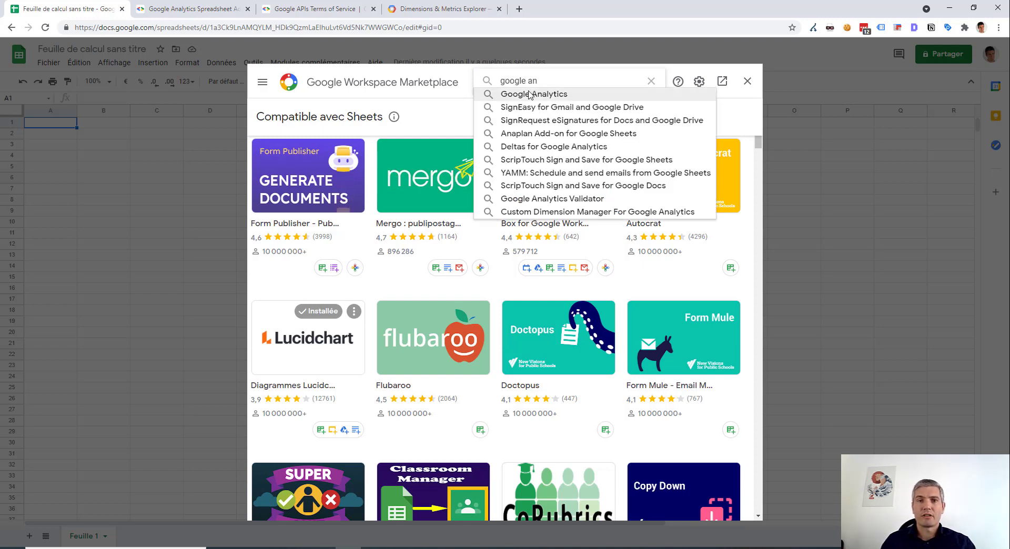
left_click(558, 96)
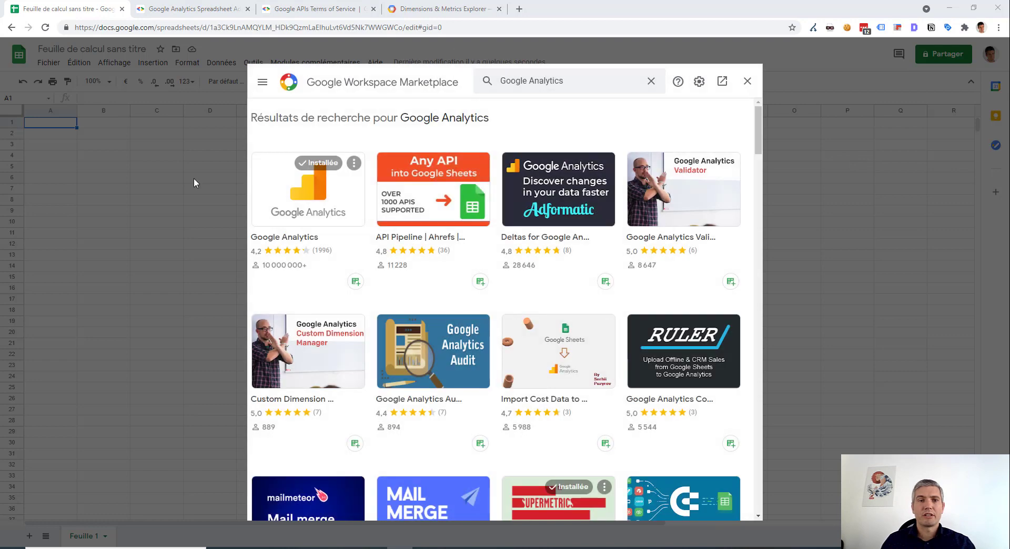
left_click(293, 198)
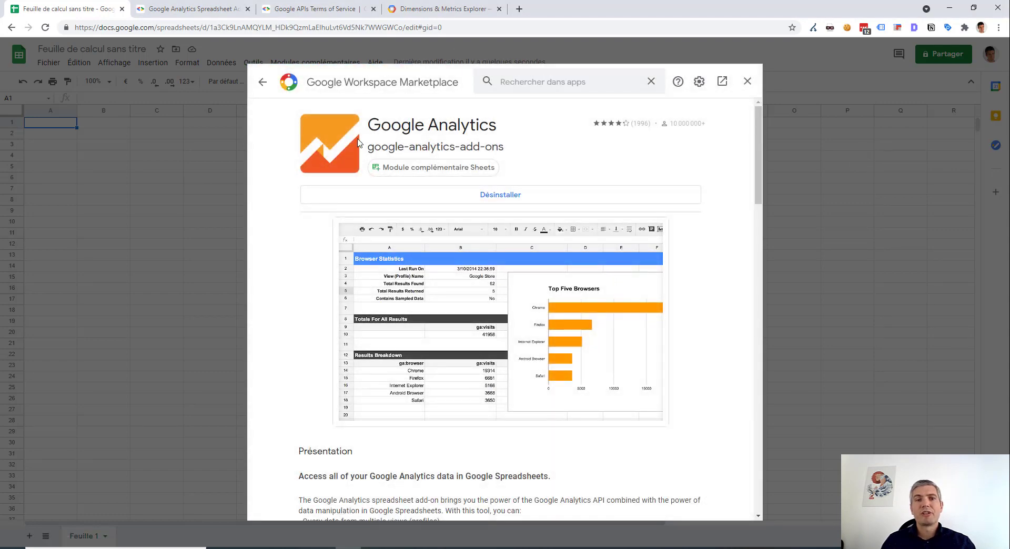
- Open the add-on's support page from its listing, return to the spreadsheet and close the marketplace
scroll(474, 316, "down", 10)
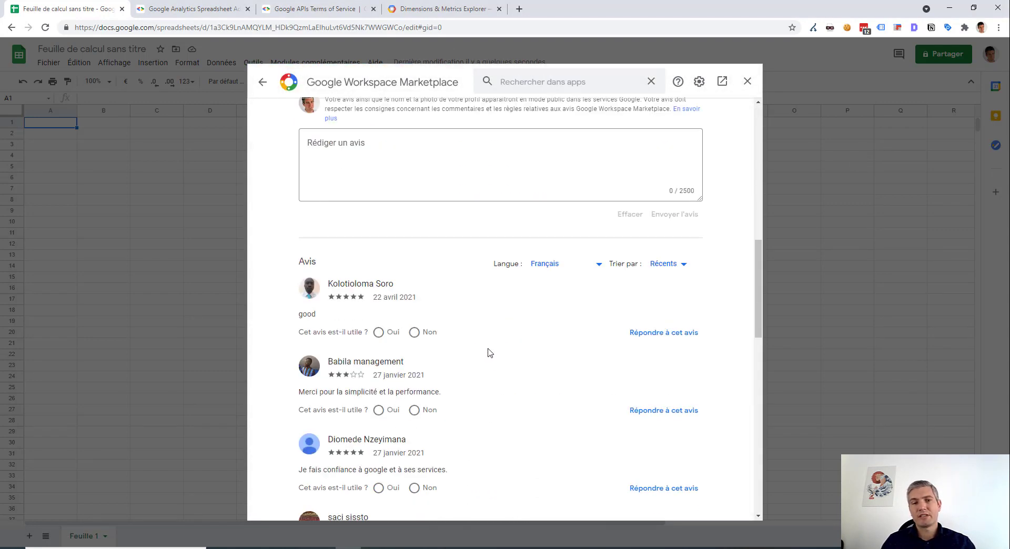
scroll(488, 353, "down", 14)
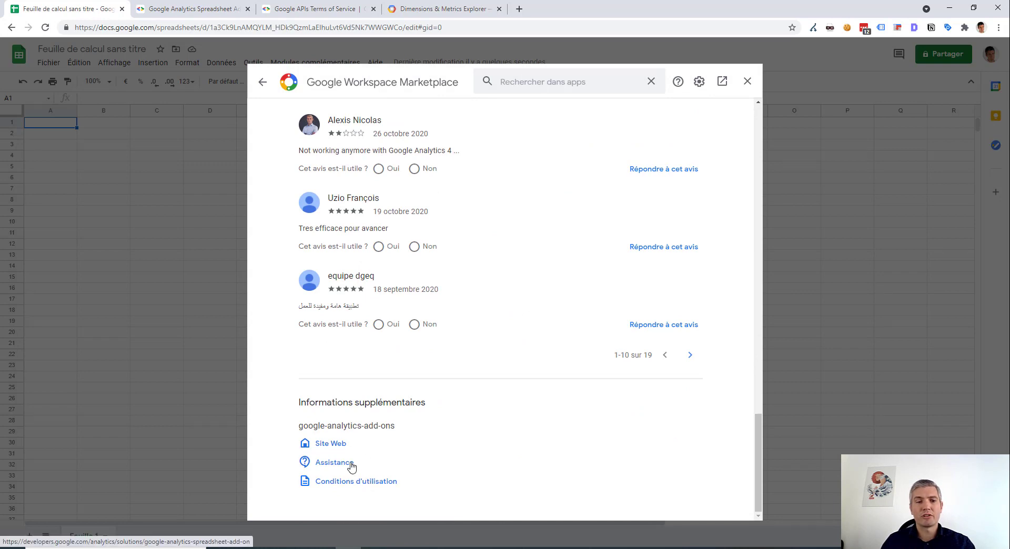
left_click(352, 465)
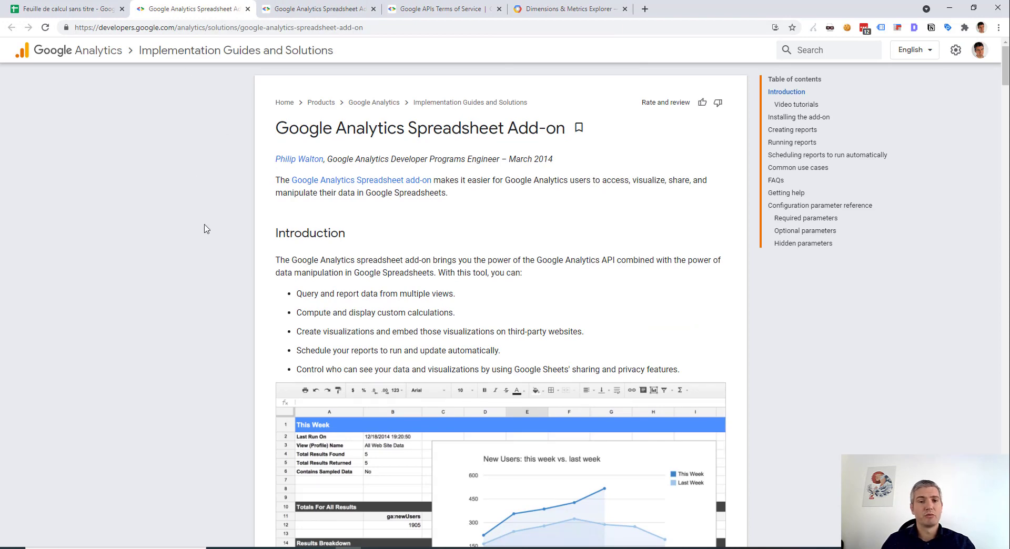
left_click(92, 15)
scroll(602, 226, "up", 15)
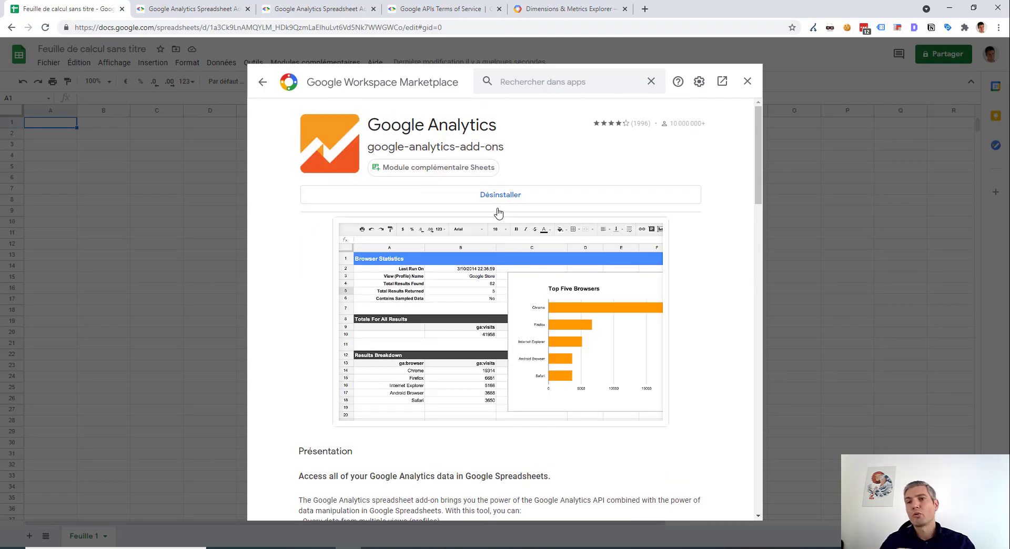
left_click(748, 81)
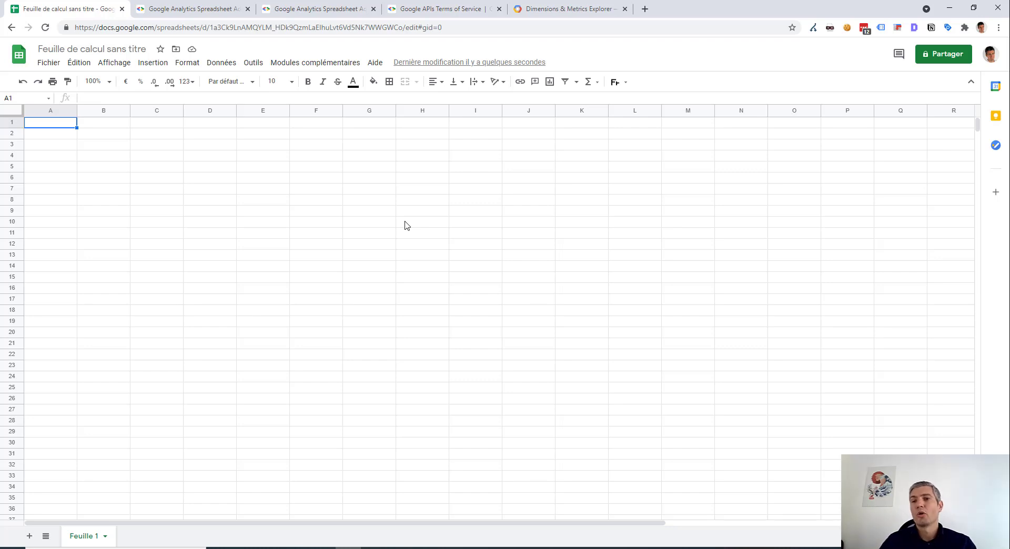
- Start creating a new report with the Google Analytics add-on and activate the report's name for editing
left_click(310, 63)
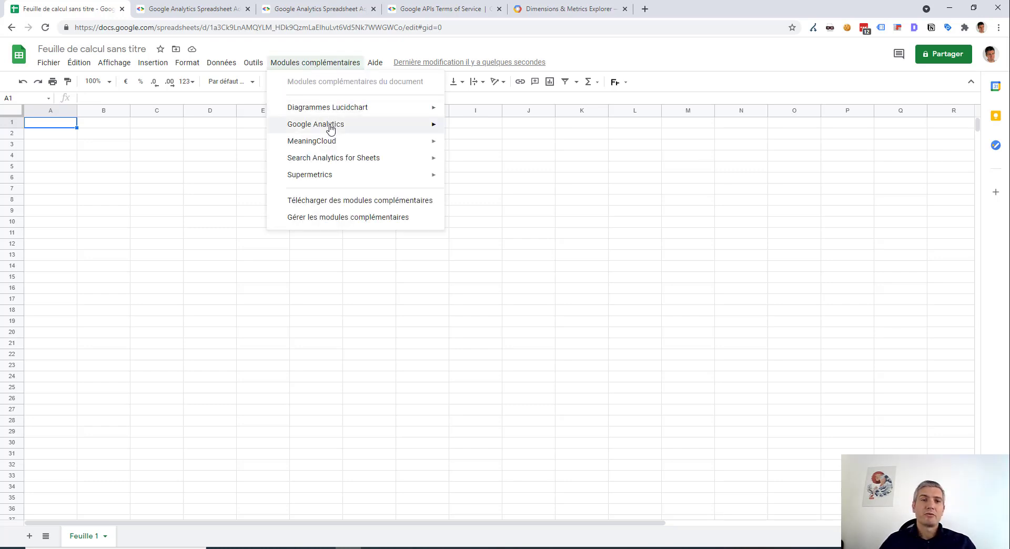
mouse_move(330, 127)
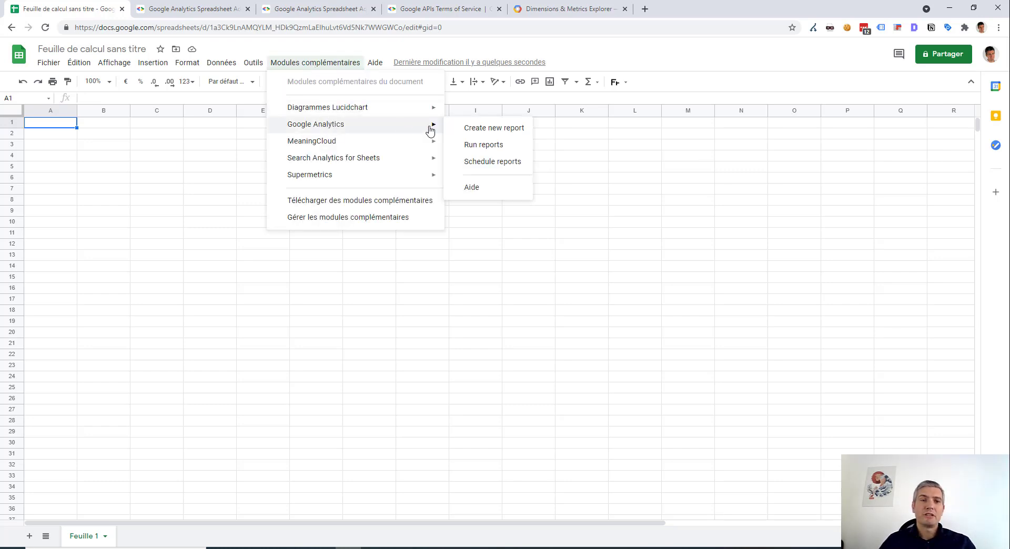
left_click(477, 133)
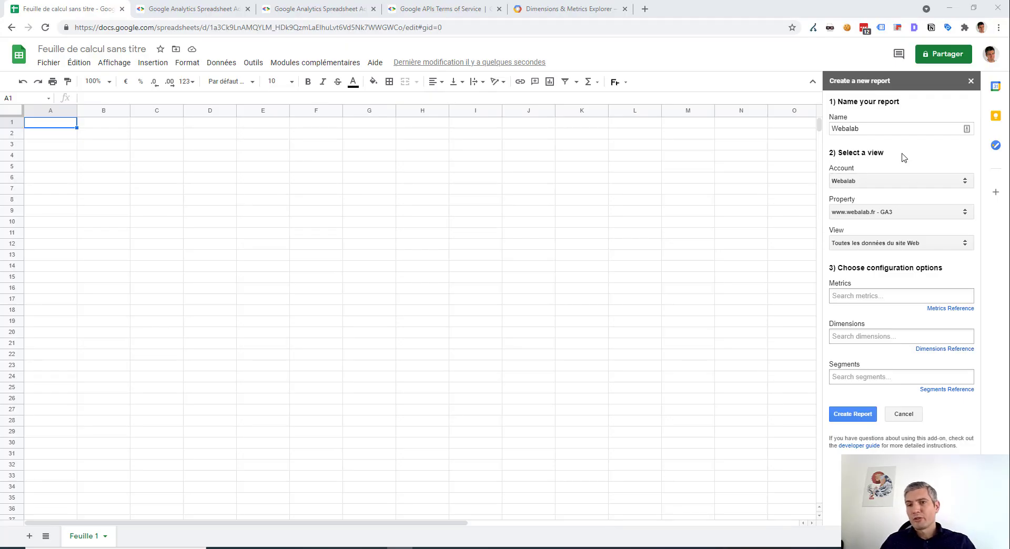
left_click(862, 127)
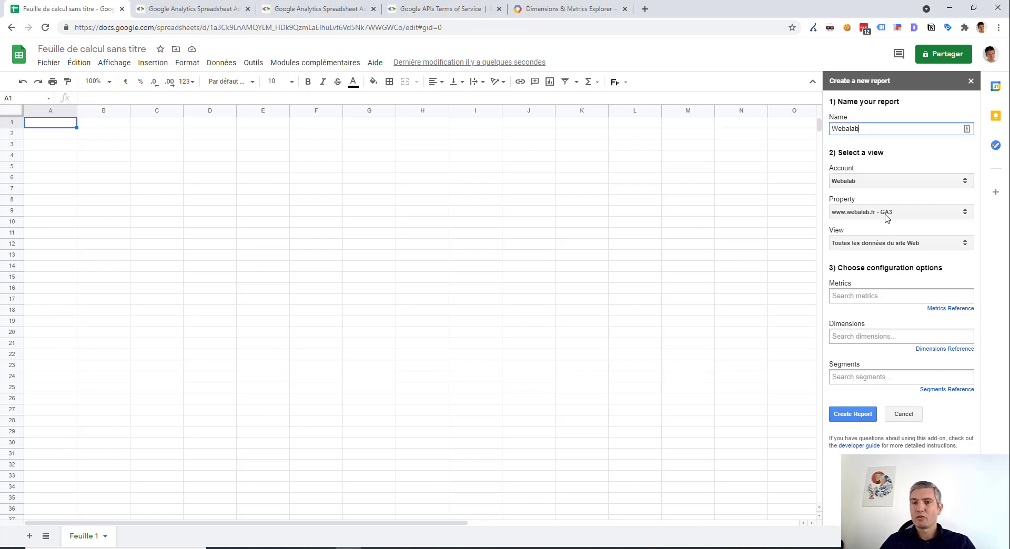
- Browse the metrics available for the new report
left_click(854, 293)
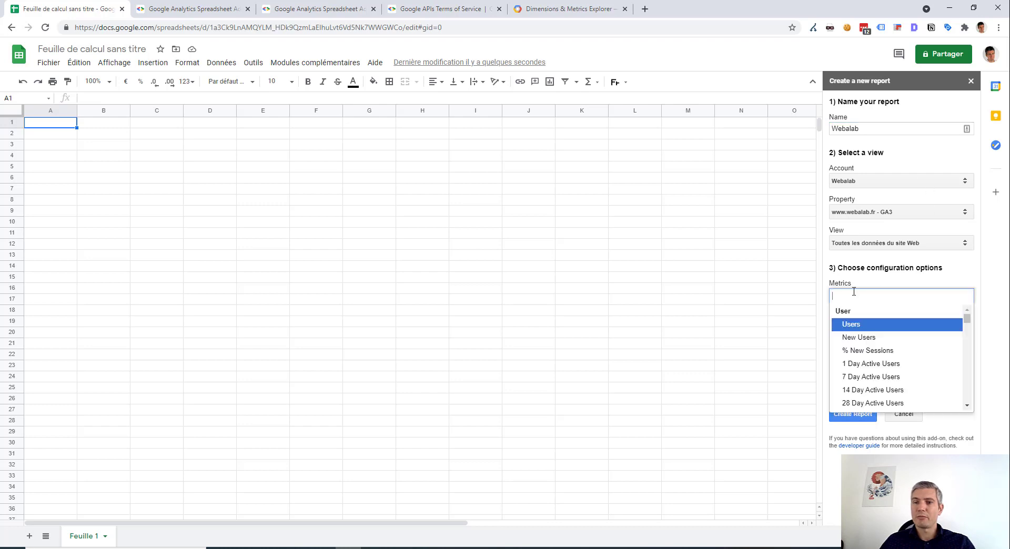
scroll(867, 358, "down", 1)
scroll(889, 363, "down", 2)
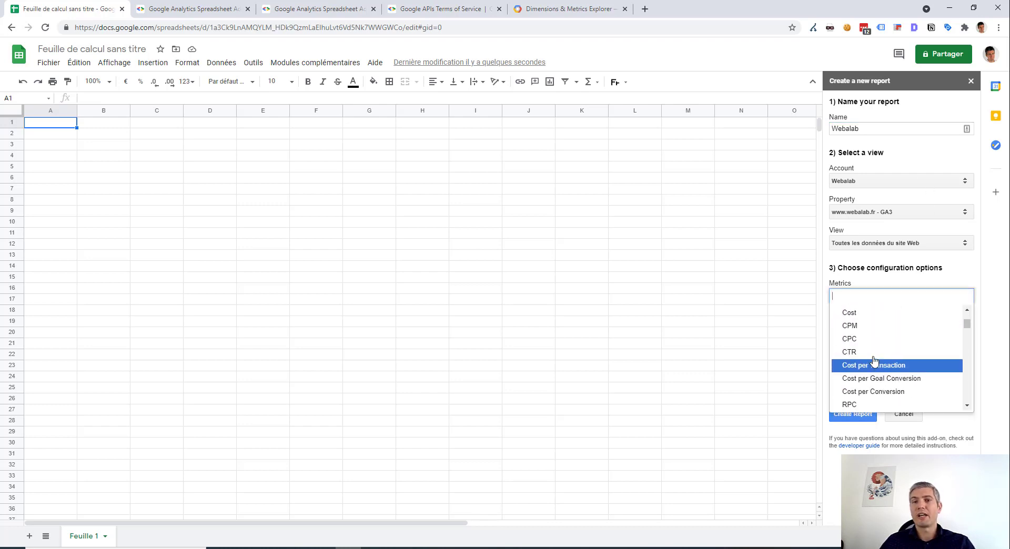
scroll(891, 316, "up", 3)
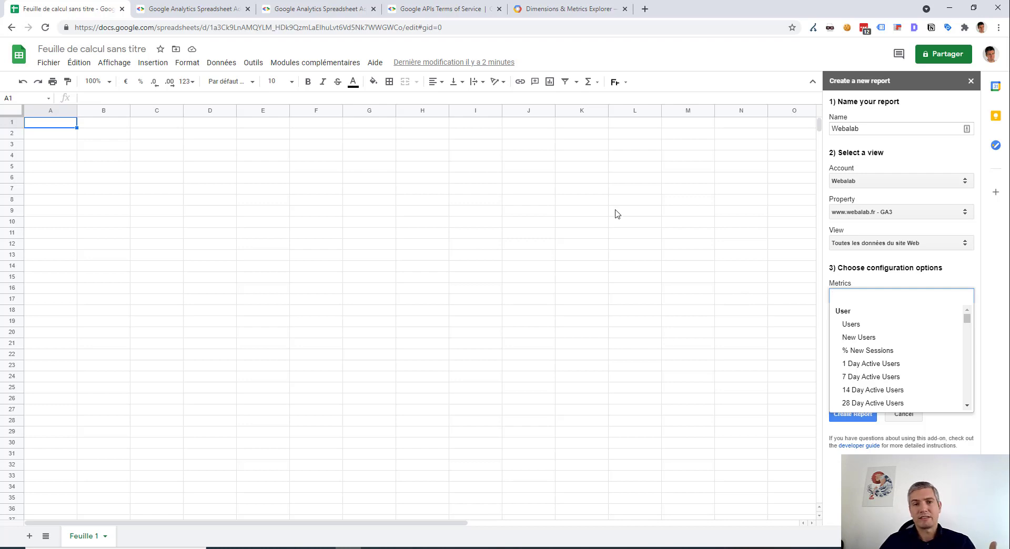
- Switch to the Dimensions & Metrics Explorer page and clear its search term to list all groups
left_click(557, 7)
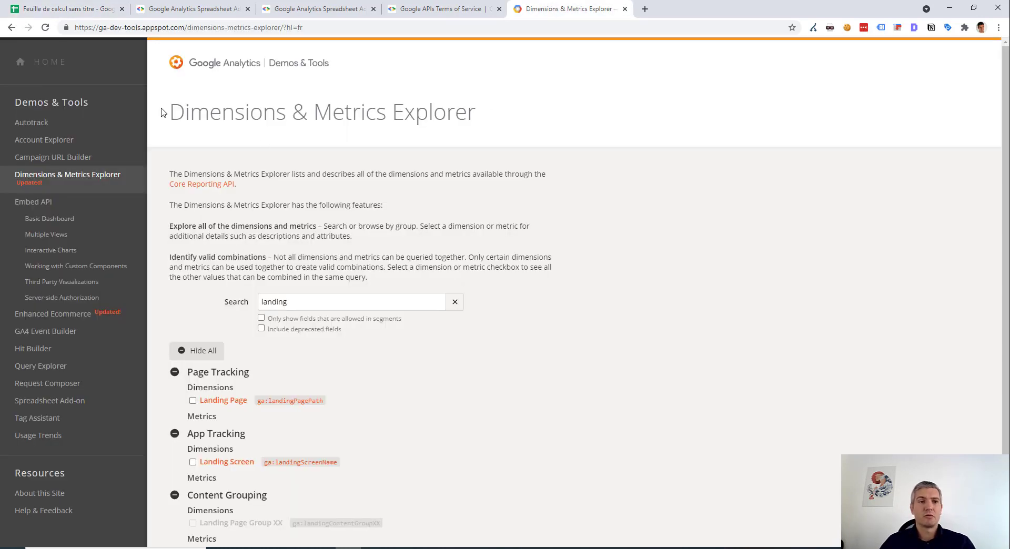
left_click_drag(162, 112, 570, 124)
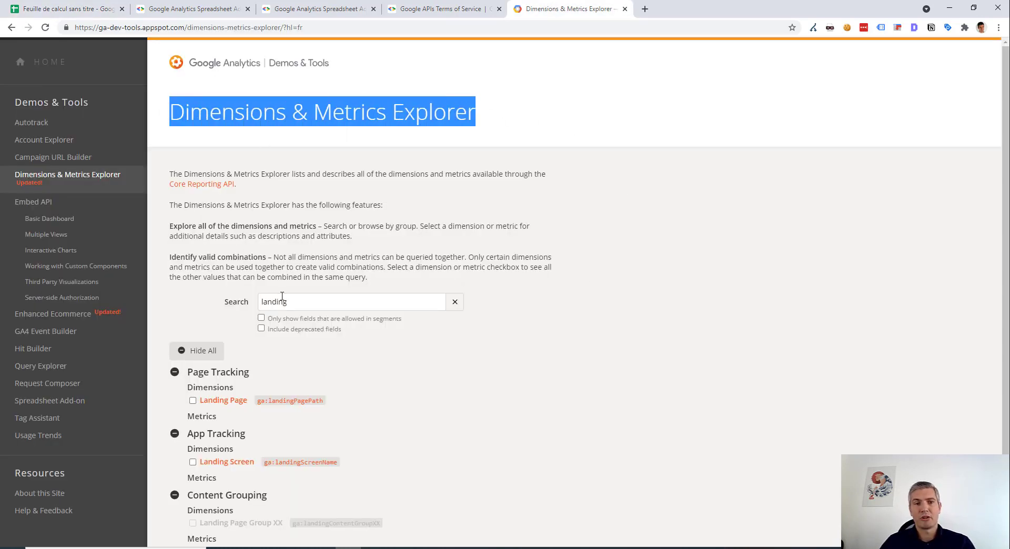
left_click(307, 302)
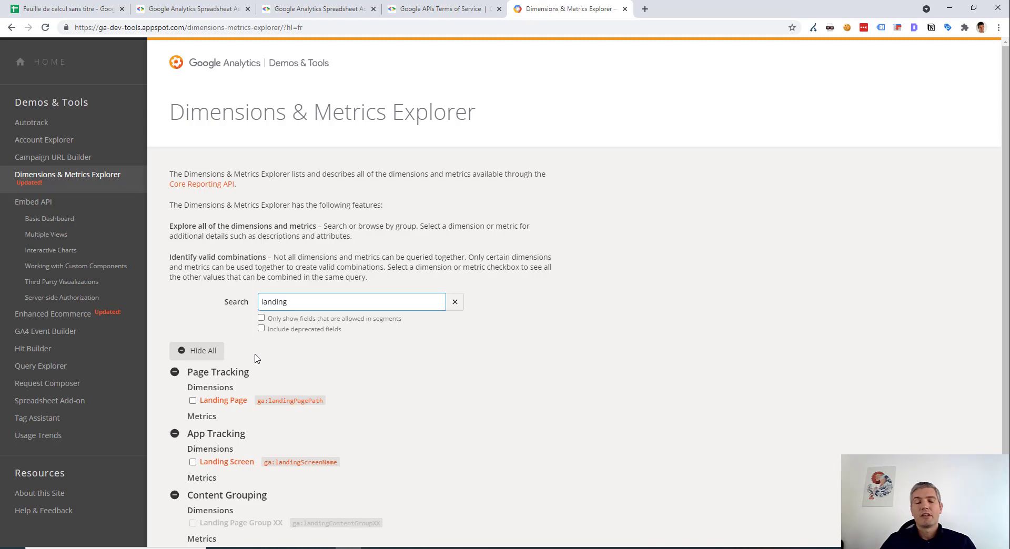
key("ctrl+a")
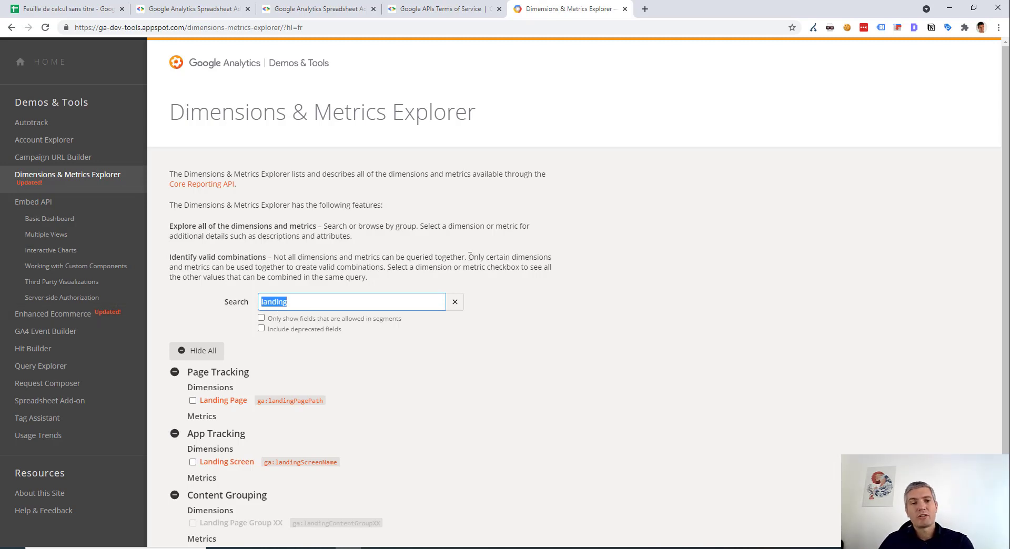
key("BackSpace")
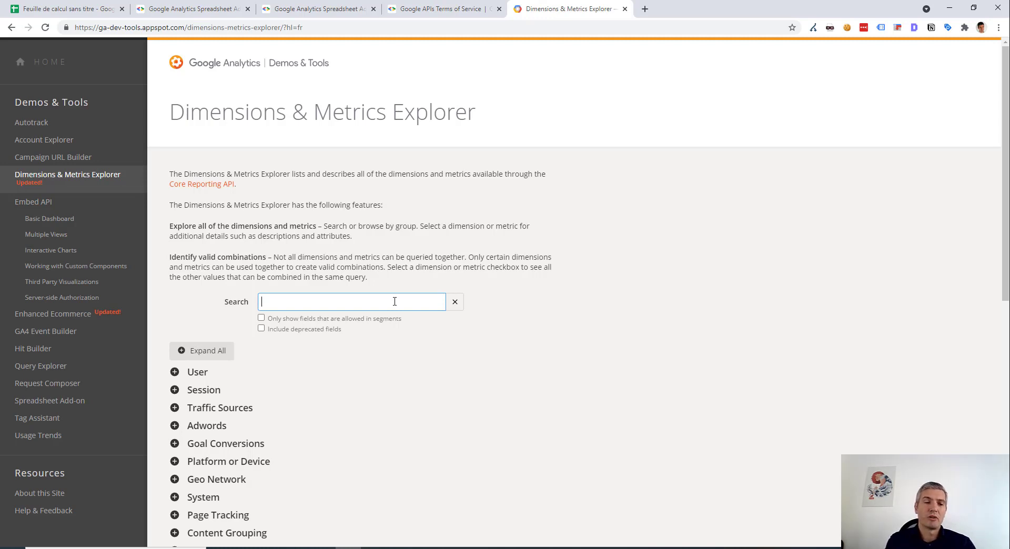
- Expand the Session, User, Traffic Sources and Page Tracking groups and examine their dimensions and metrics
scroll(395, 302, "down", 3)
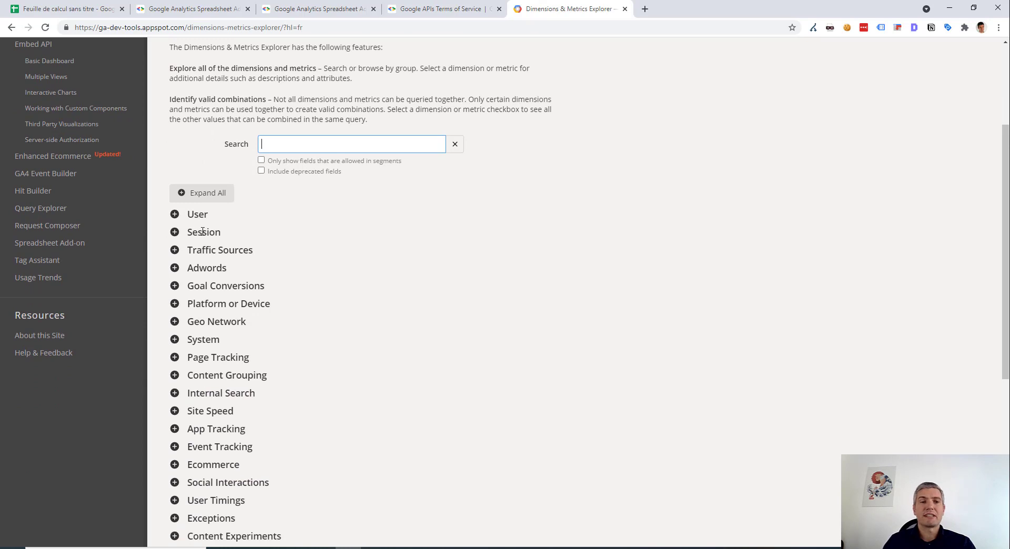
left_click(175, 234)
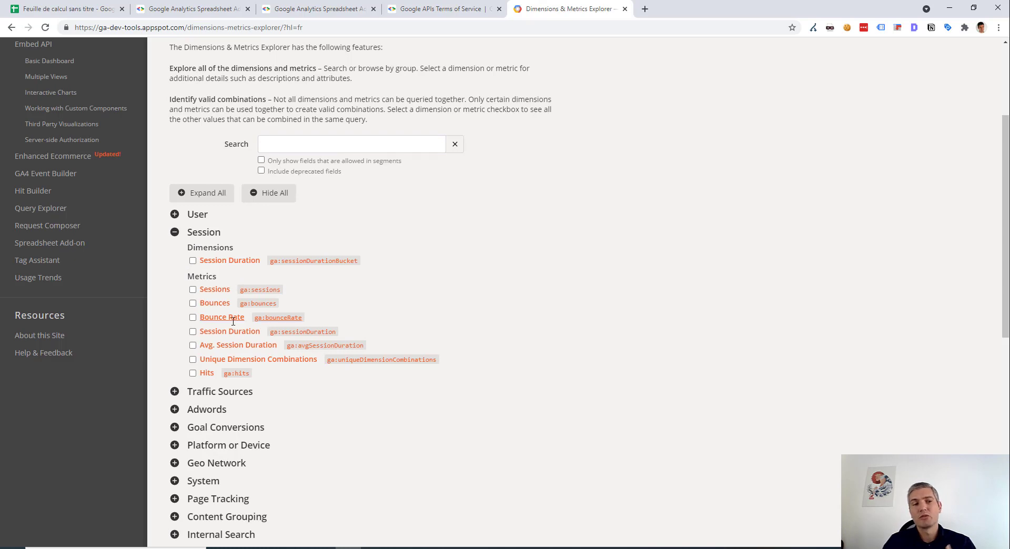
left_click(176, 215)
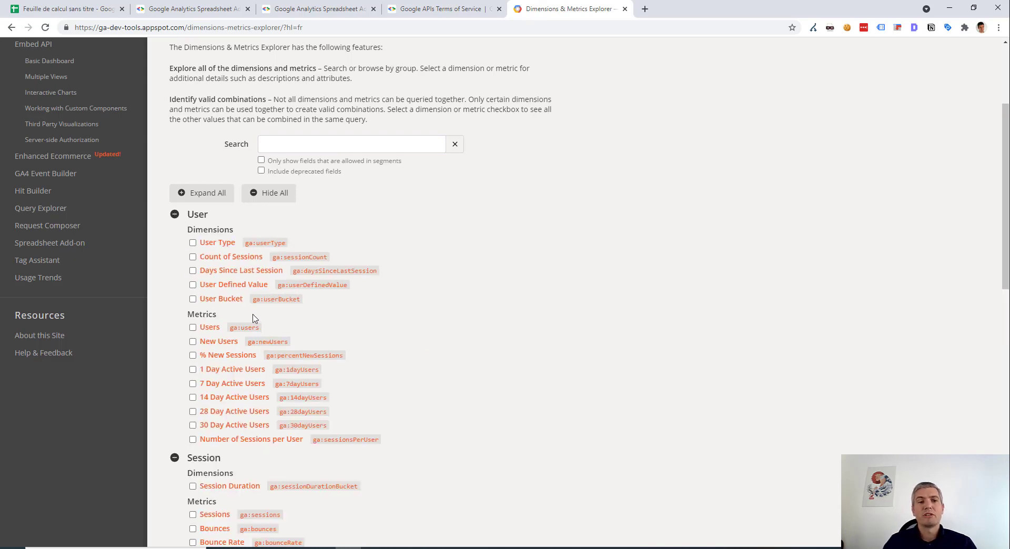
scroll(203, 316, "down", 5)
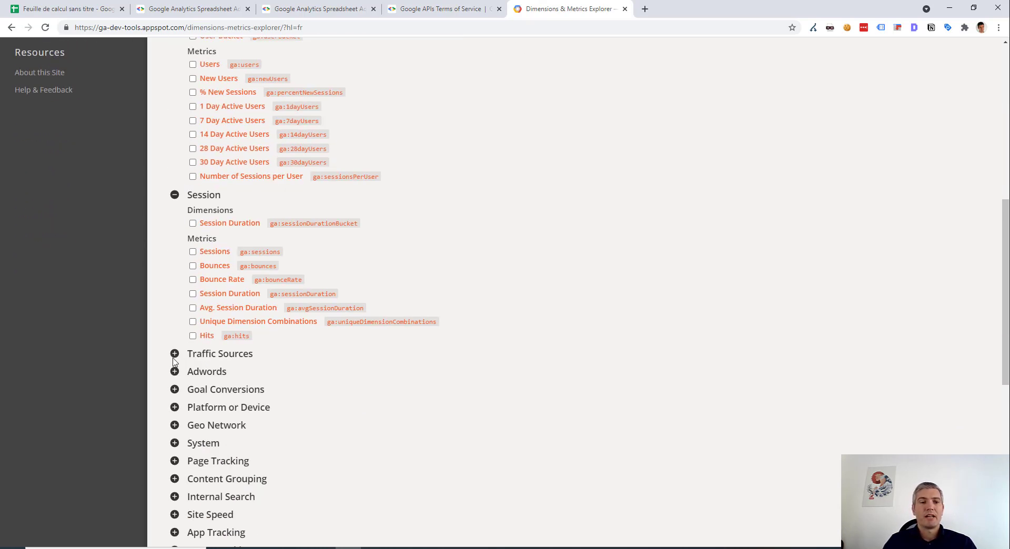
left_click_drag(162, 349, 215, 350)
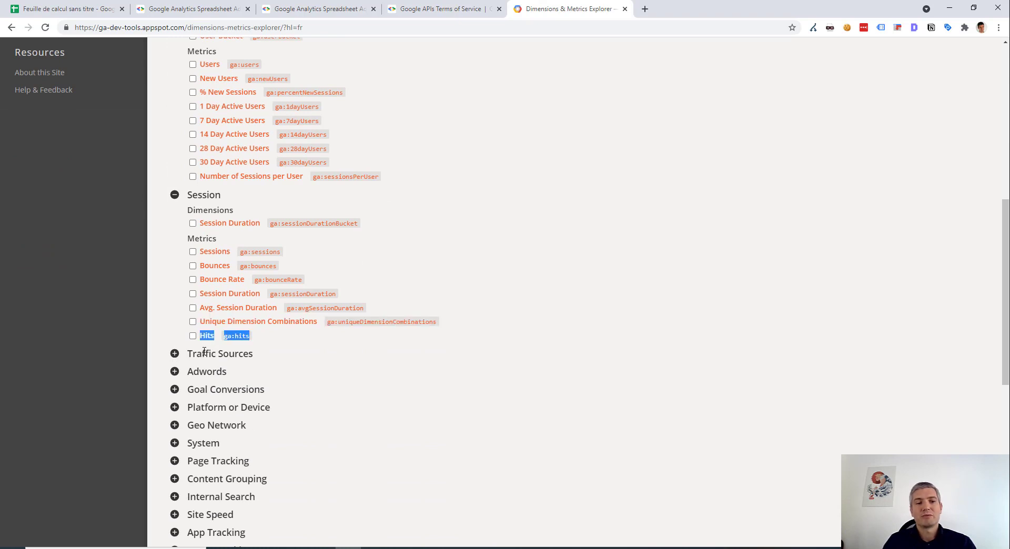
left_click(204, 352)
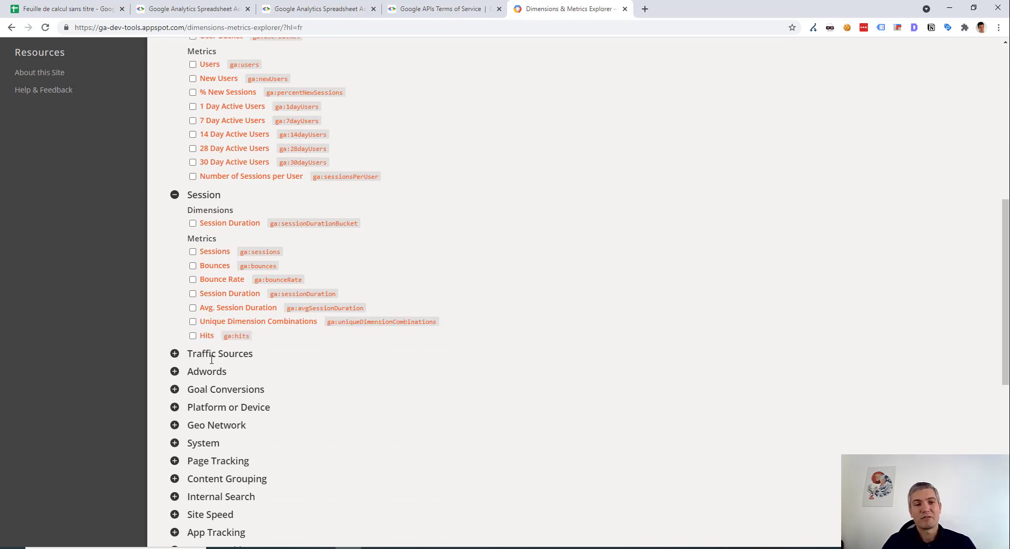
scroll(251, 386, "down", 3)
scroll(309, 260, "down", 8)
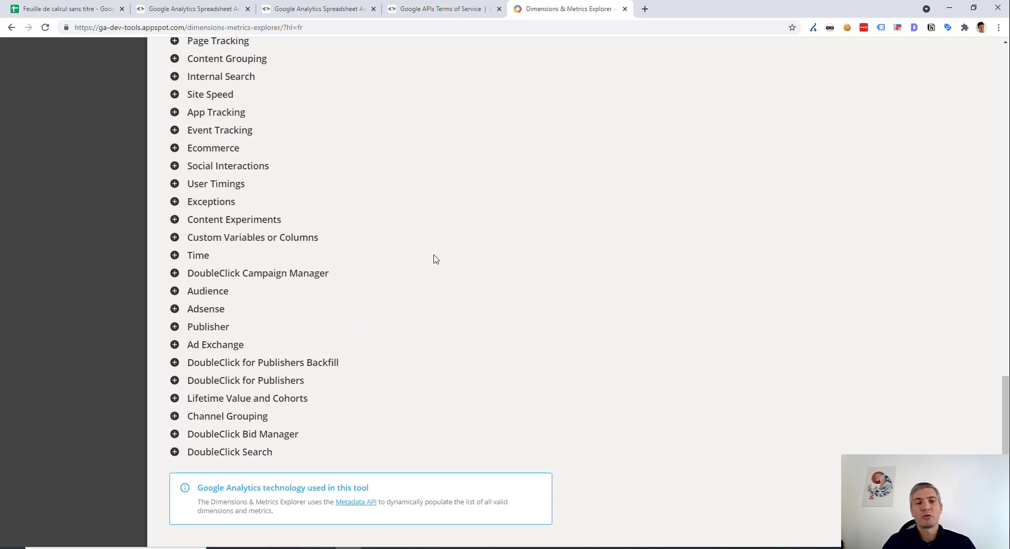
scroll(335, 406, "up", 4)
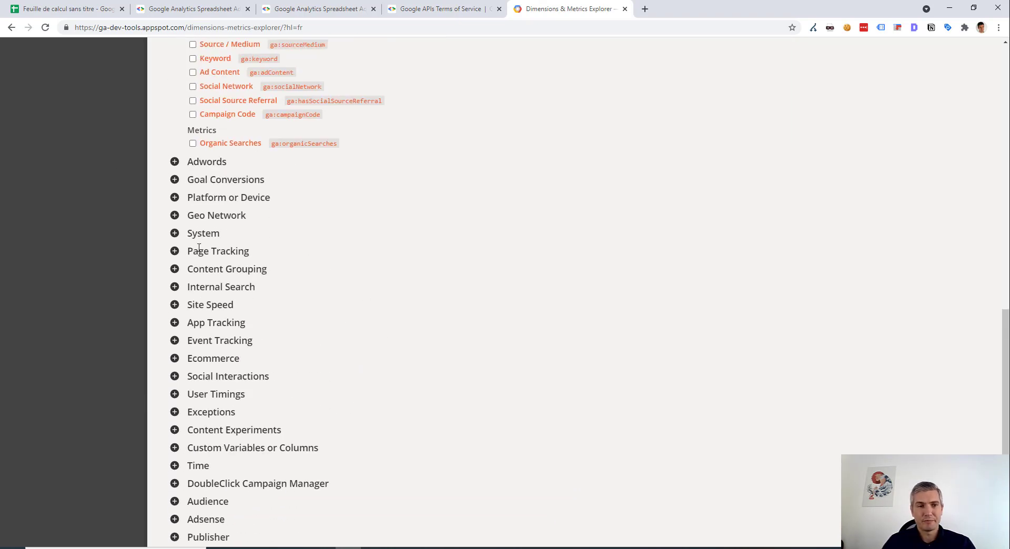
left_click(199, 249)
scroll(332, 281, "down", 3)
scroll(277, 347, "up", 5)
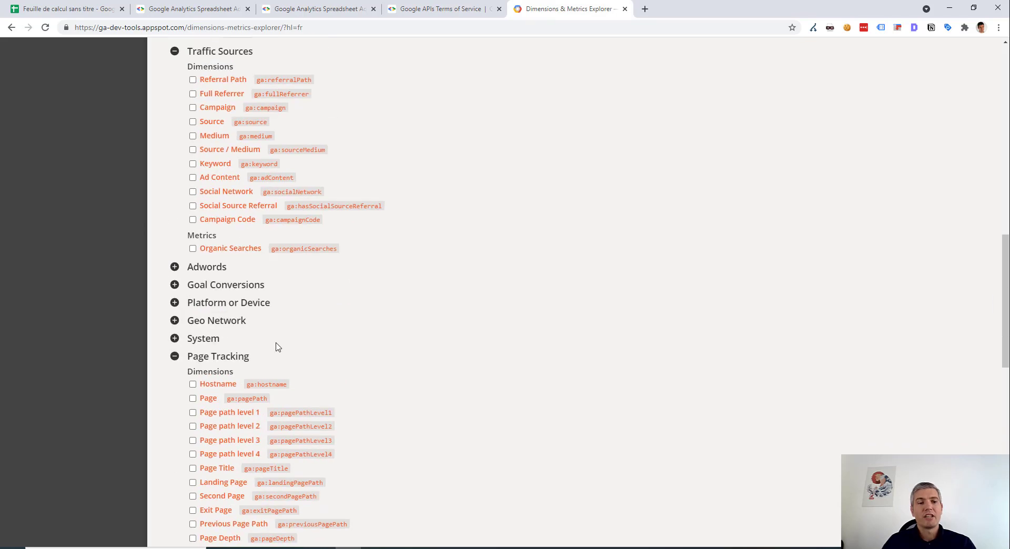
- Search the dimensions and metrics for "landing"
scroll(278, 347, "up", 15)
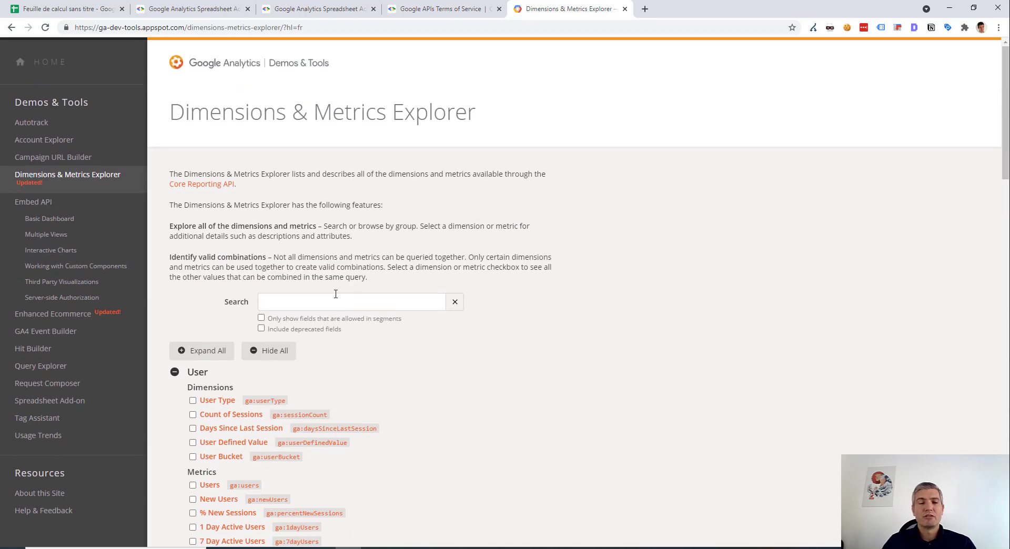
left_click(336, 298)
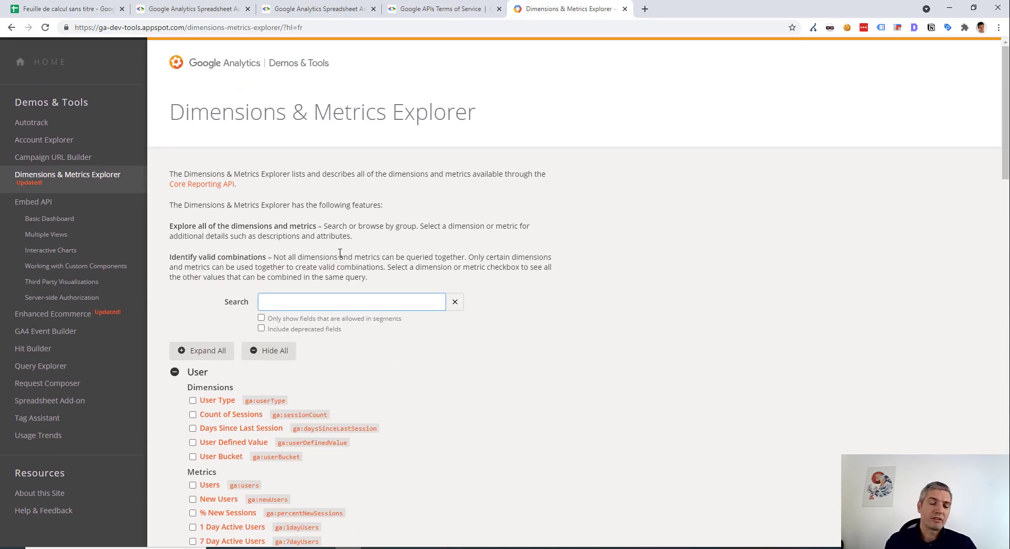
type("landing")
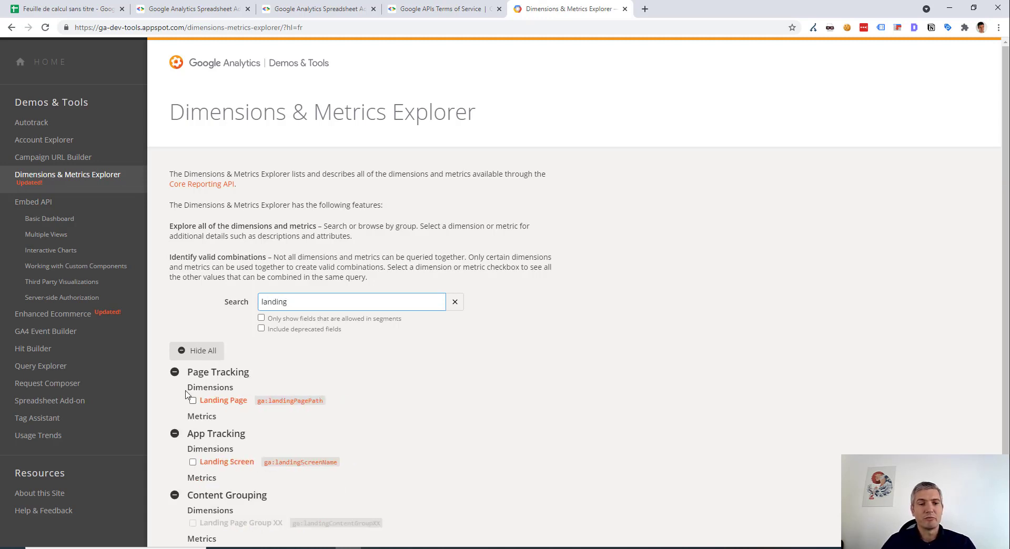
- Replace the search term with "exit" to find exit-related dimensions and metrics
left_click_drag(293, 301, 163, 315)
type("exit")
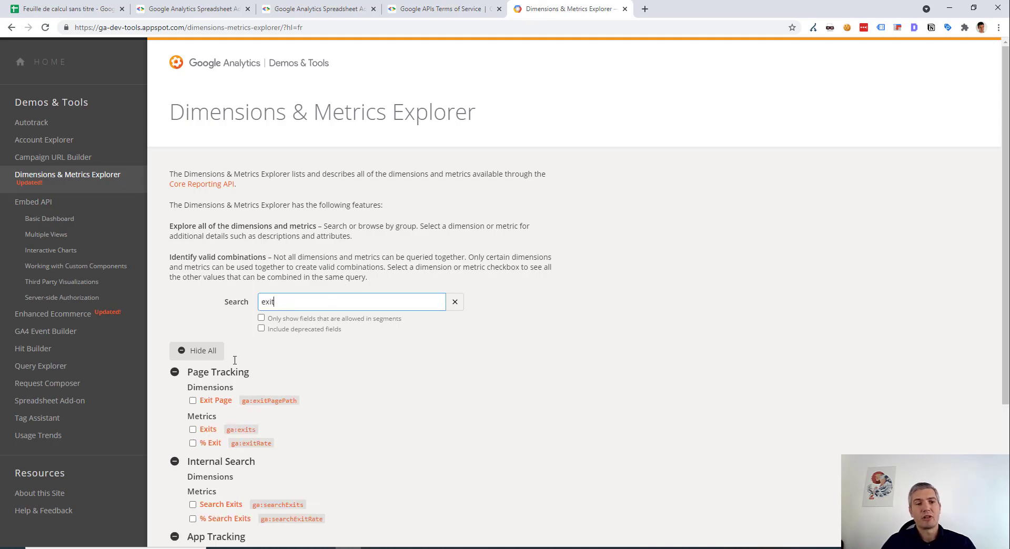
left_click_drag(301, 303, 204, 312)
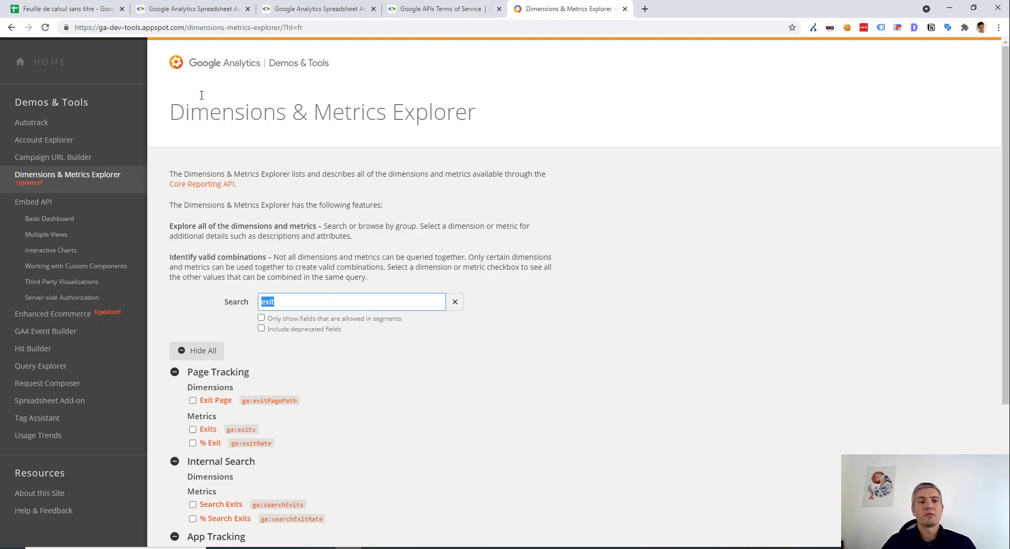
- Switch back to the Google Sheets spreadsheet and add Users as a metric of the new report
left_click(81, 9)
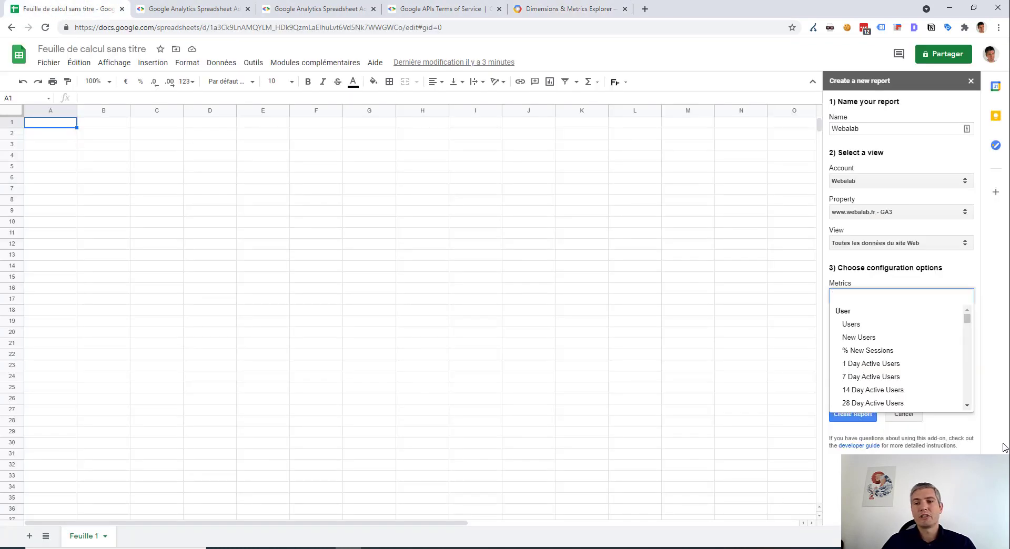
left_click(855, 325)
- Add Landing Page and Source as the dimensions of the new report
left_click(857, 340)
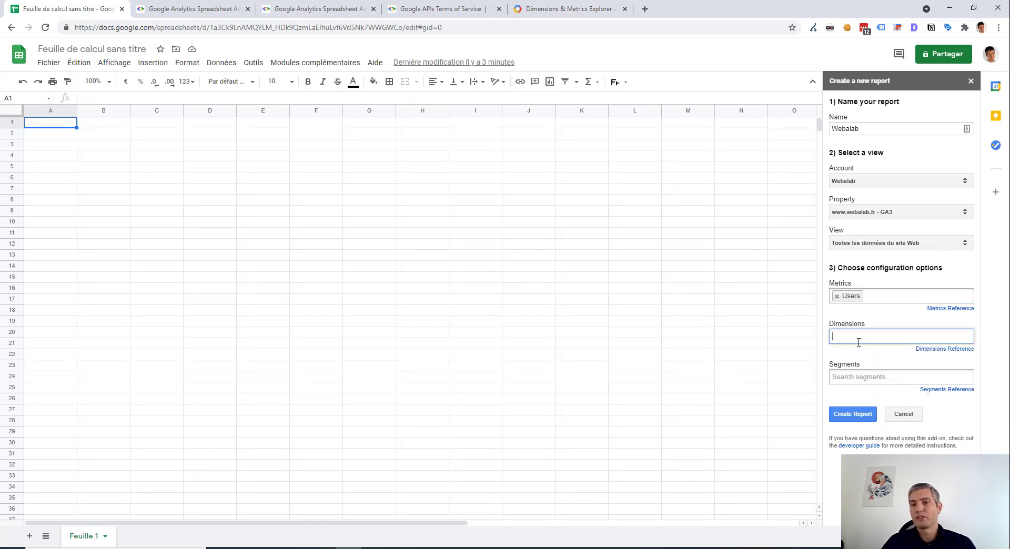
scroll(907, 382, "down", 1)
scroll(898, 390, "down", 3)
scroll(887, 395, "up", 4)
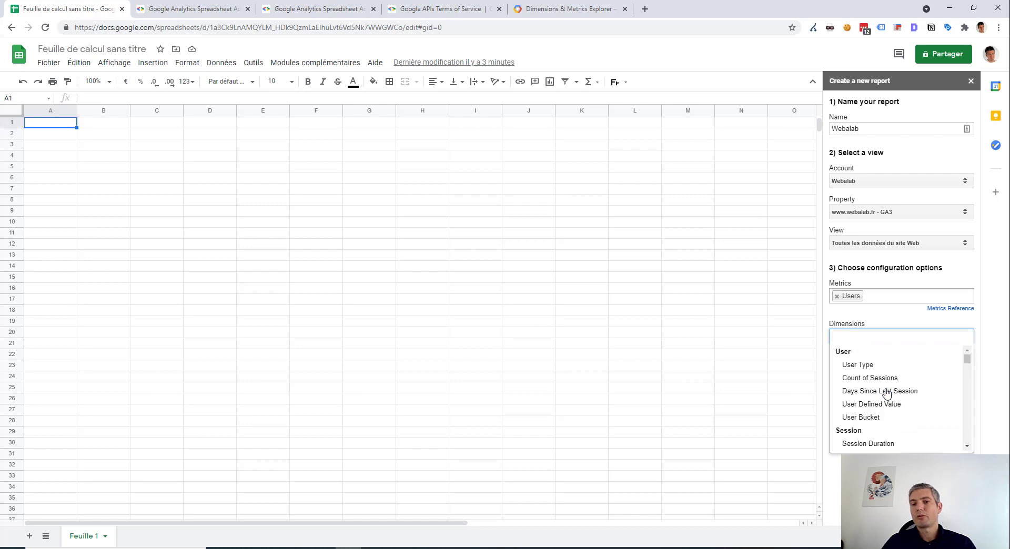
scroll(879, 379, "down", 3)
type("landing")
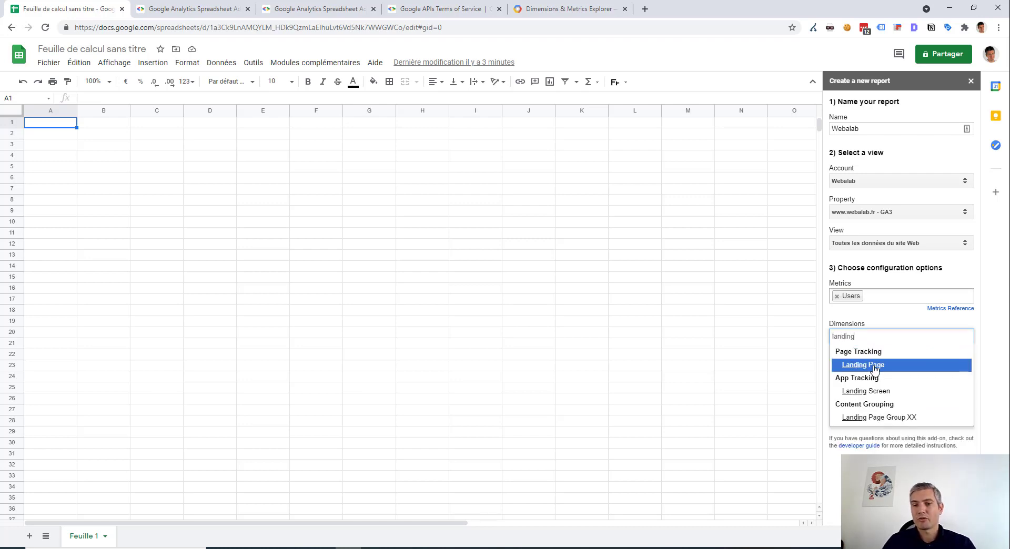
left_click(875, 367)
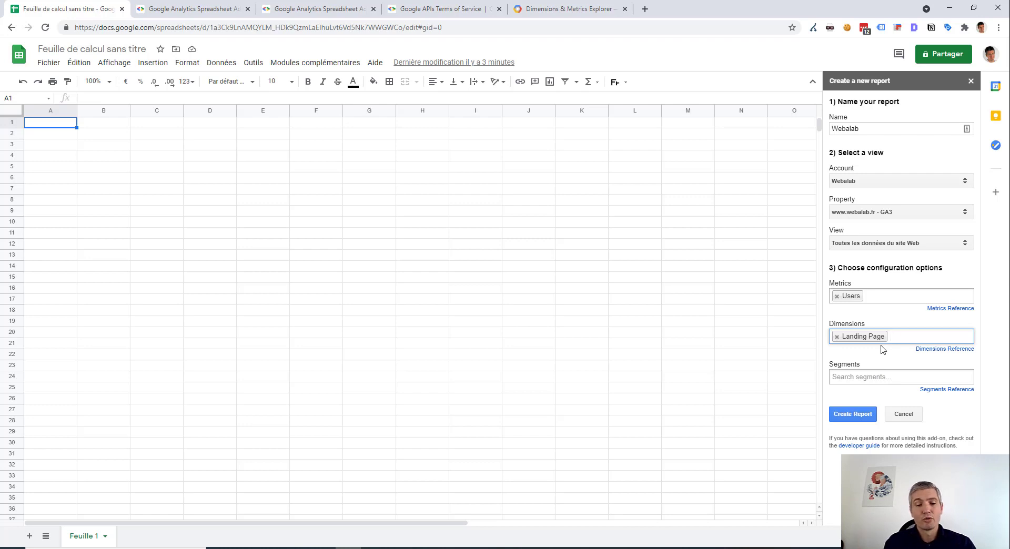
type("source")
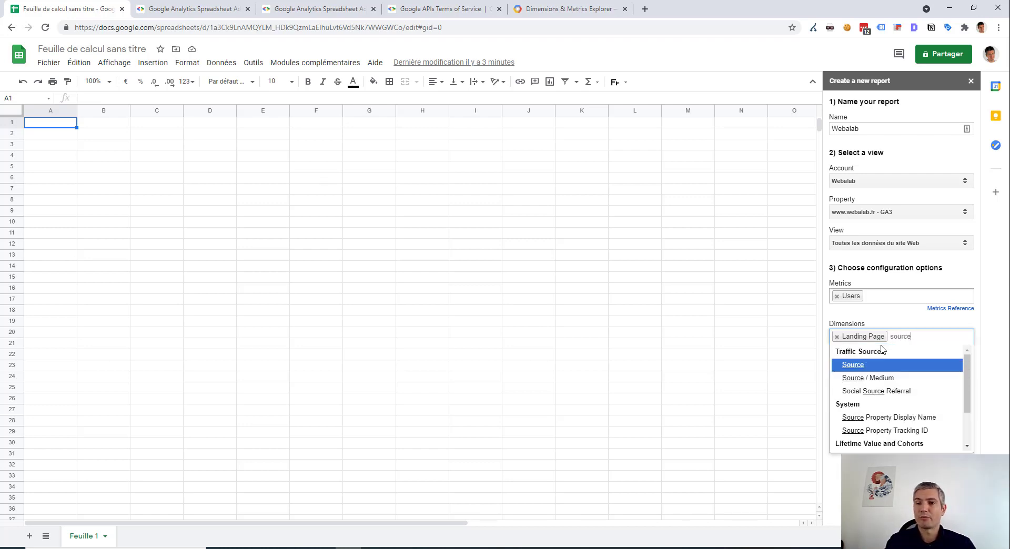
key("Return")
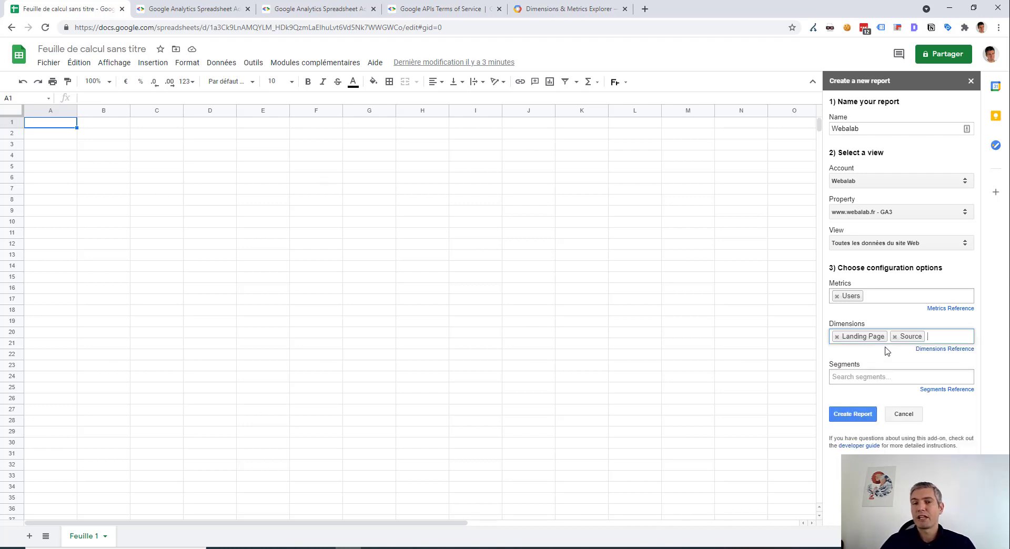
- Add the Sessions and Bounce Rate metrics to the report and remove the Users metric
left_click(886, 295)
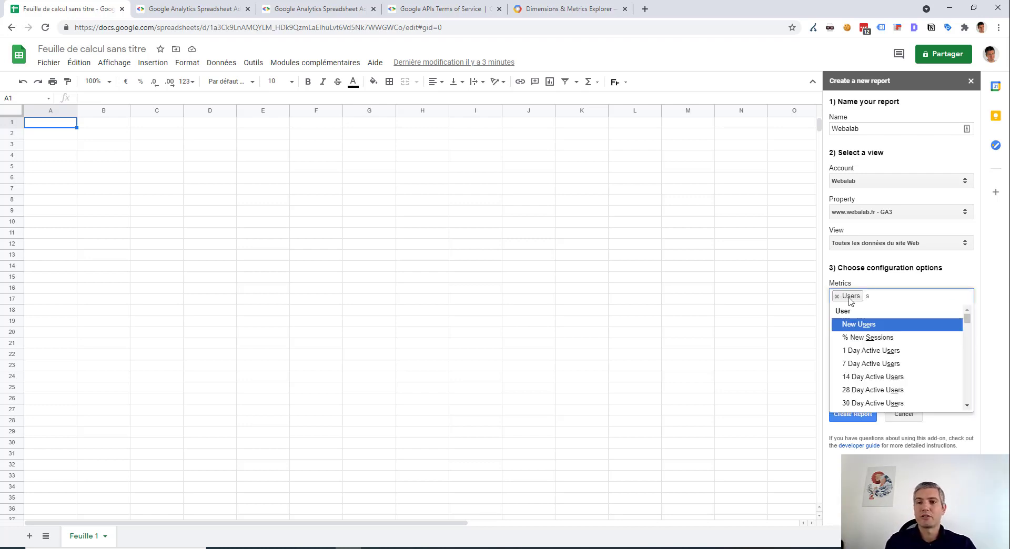
type("sessi")
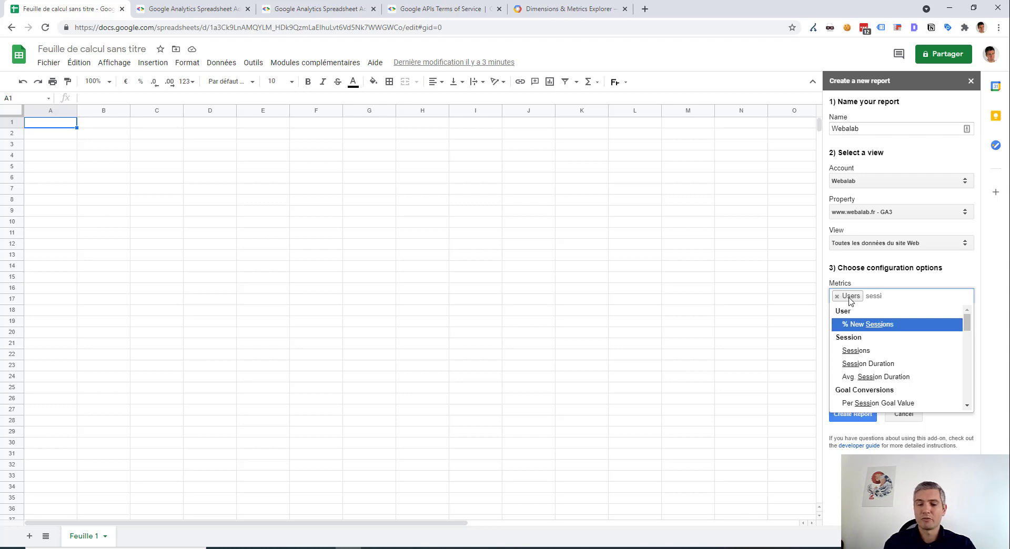
key("Down")
key("Return")
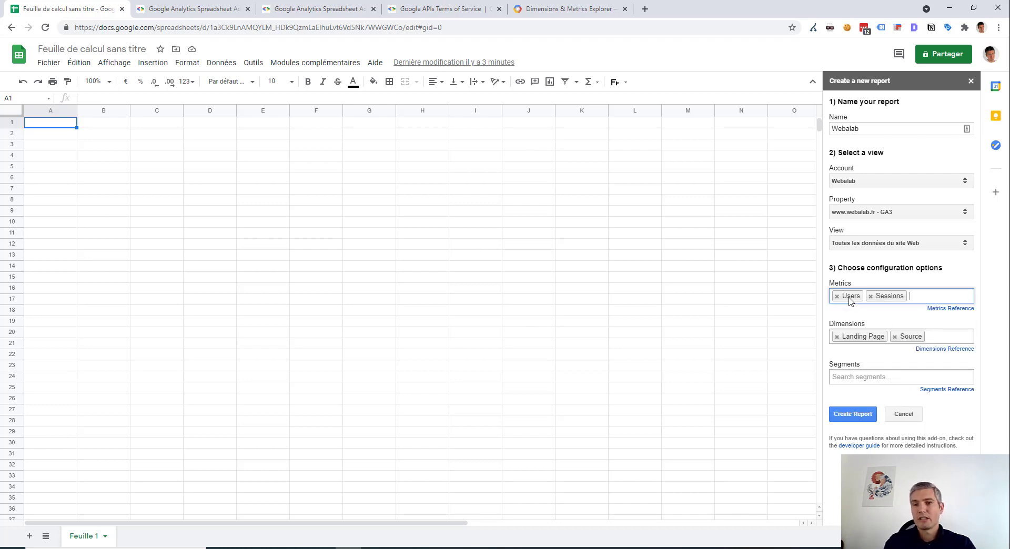
type("bou")
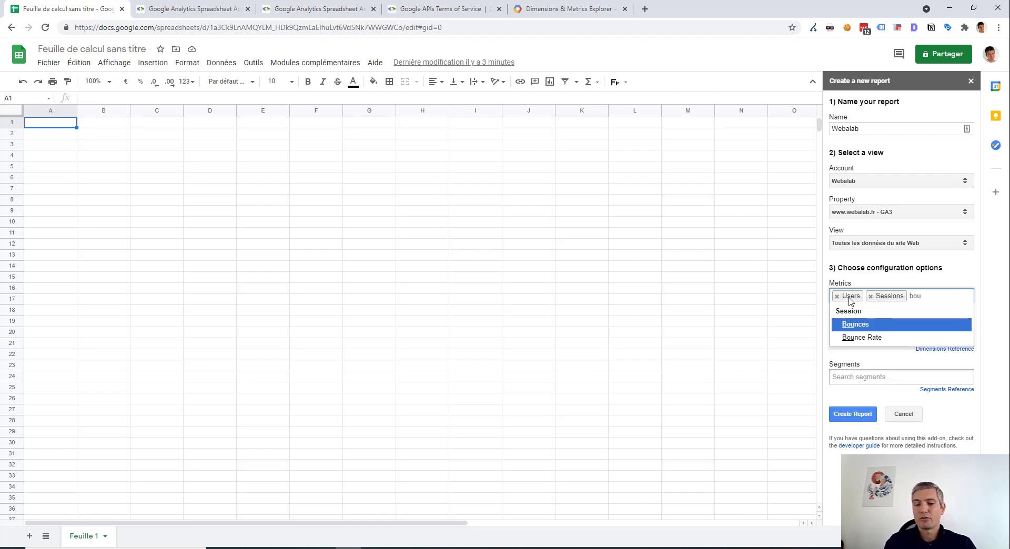
key("Down")
key("Return")
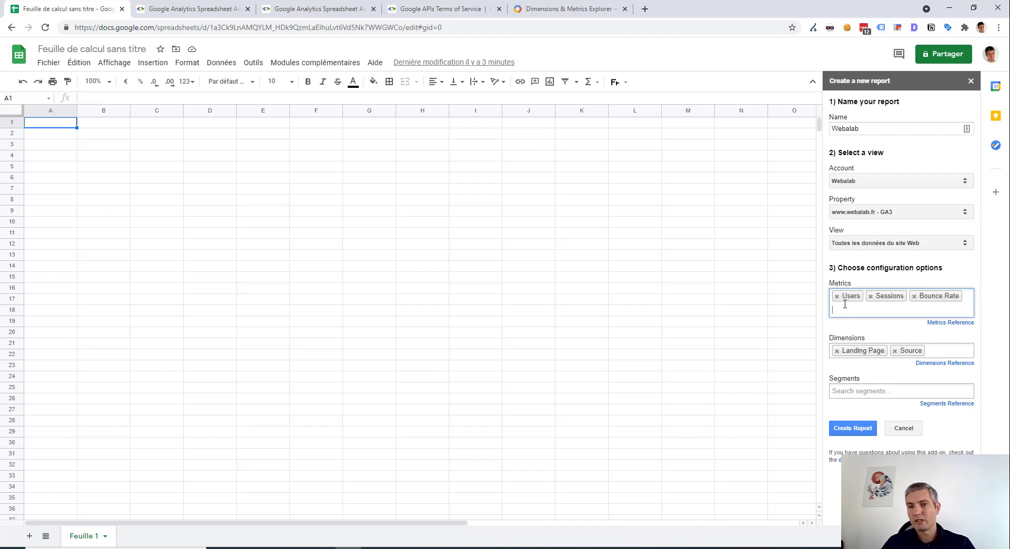
left_click(837, 296)
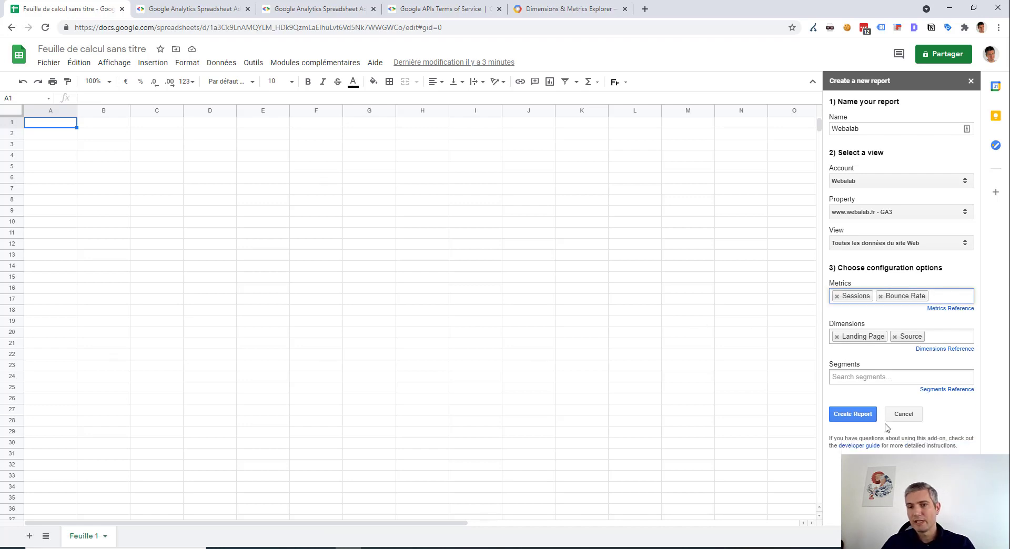
- Look at the available segments, leave the segment selection empty, and create the report
left_click(852, 374)
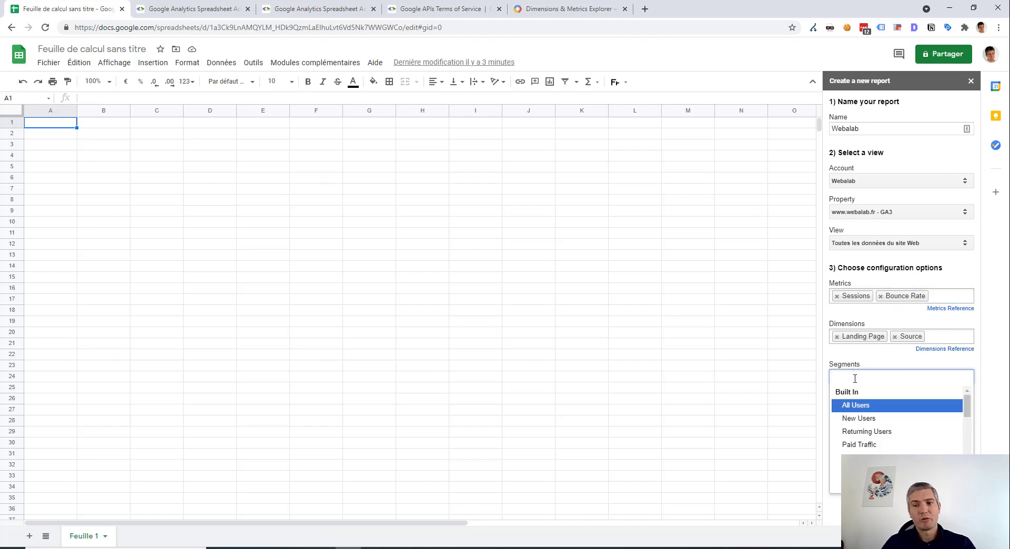
left_click(899, 358)
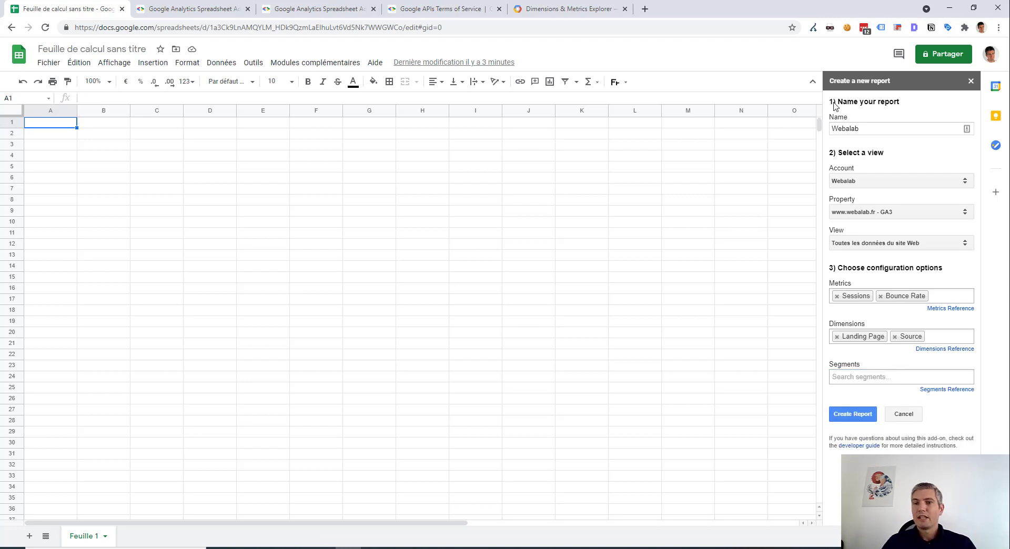
left_click(848, 416)
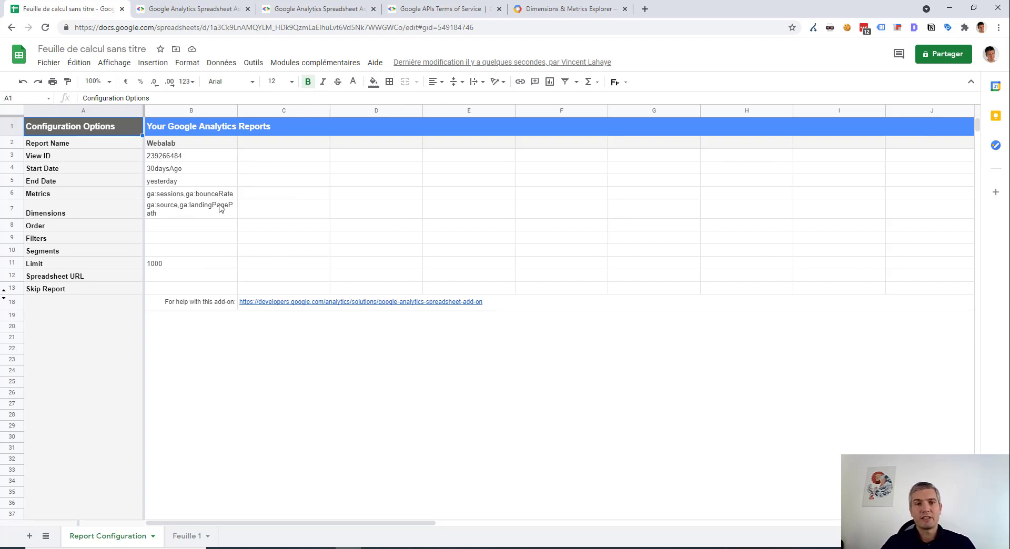
- Delete the empty sheet Feuille 1 from the spreadsheet
left_click(183, 538)
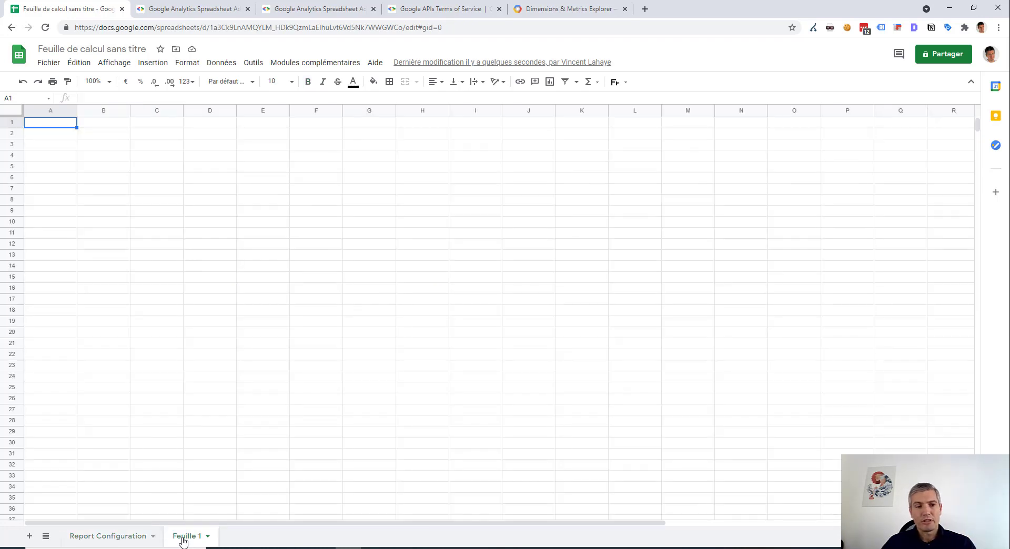
left_click(121, 538)
left_click(207, 538)
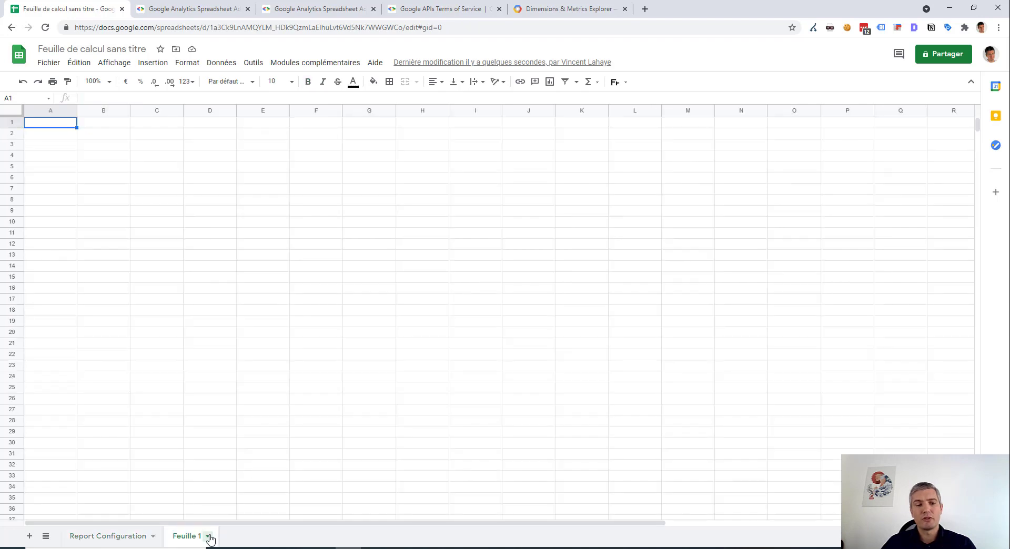
left_click(210, 537)
left_click(215, 358)
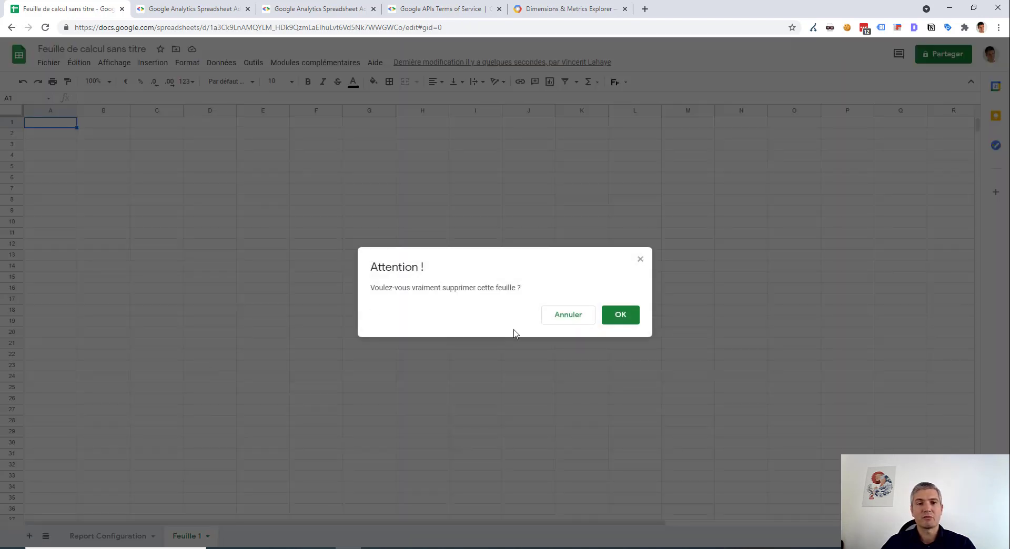
left_click(622, 314)
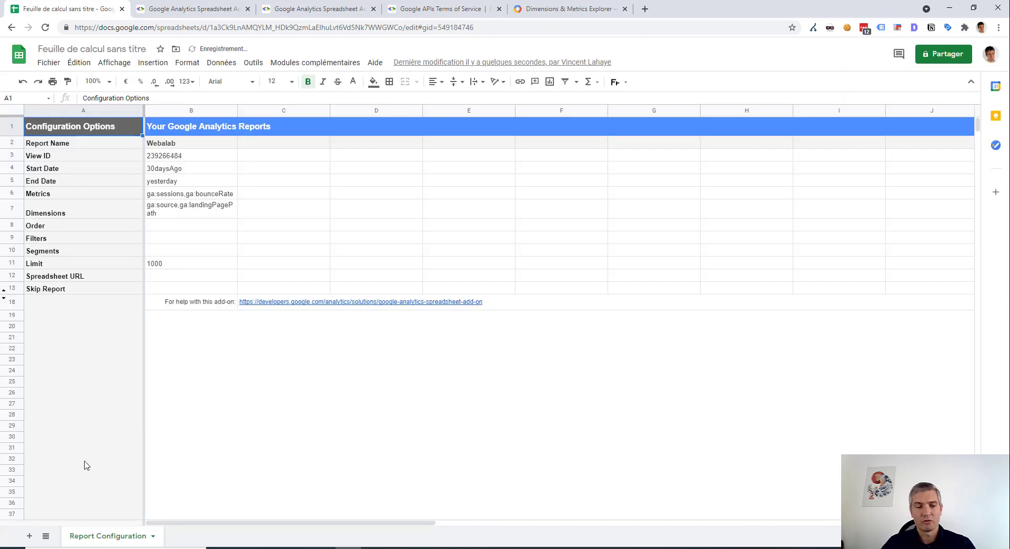
- Examine the report configuration's name, view ID, start and end dates, metrics and dimensions
left_click(49, 538)
left_click(203, 181)
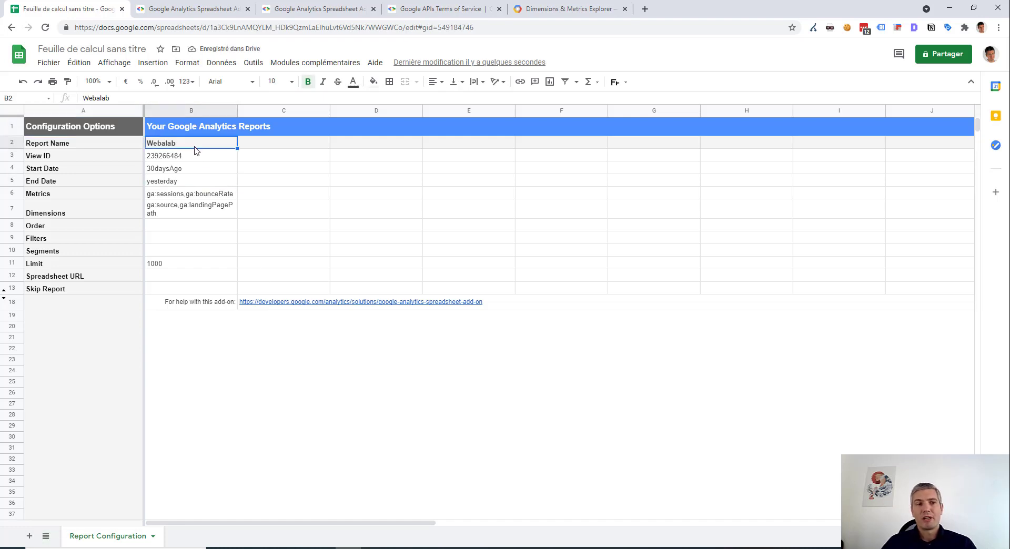
left_click(192, 160)
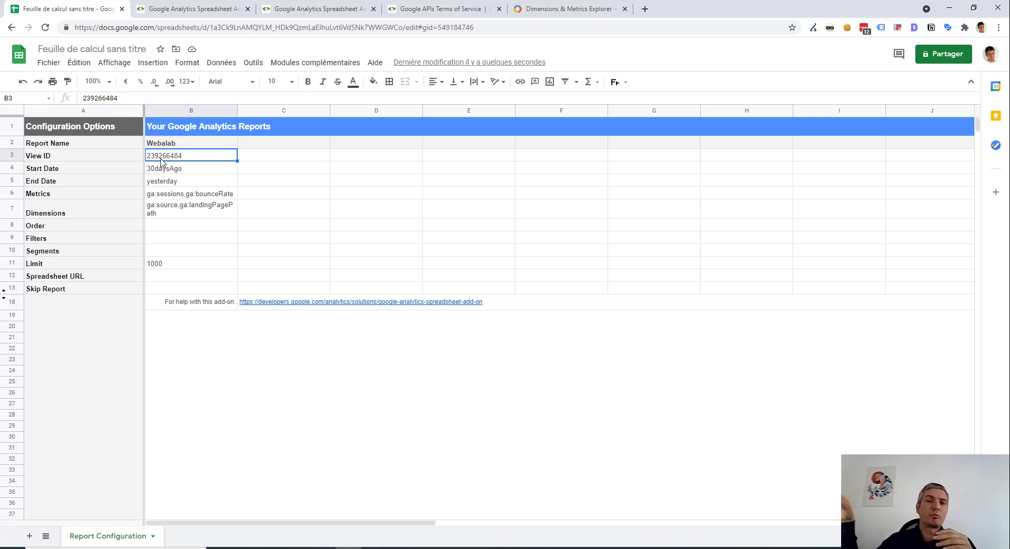
left_click(195, 185)
left_click(199, 170)
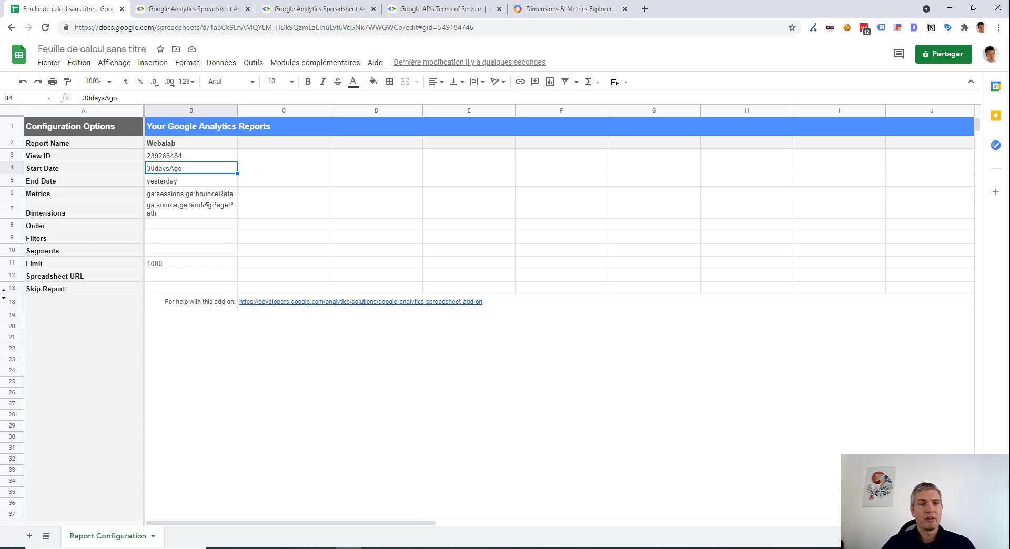
left_click(203, 197)
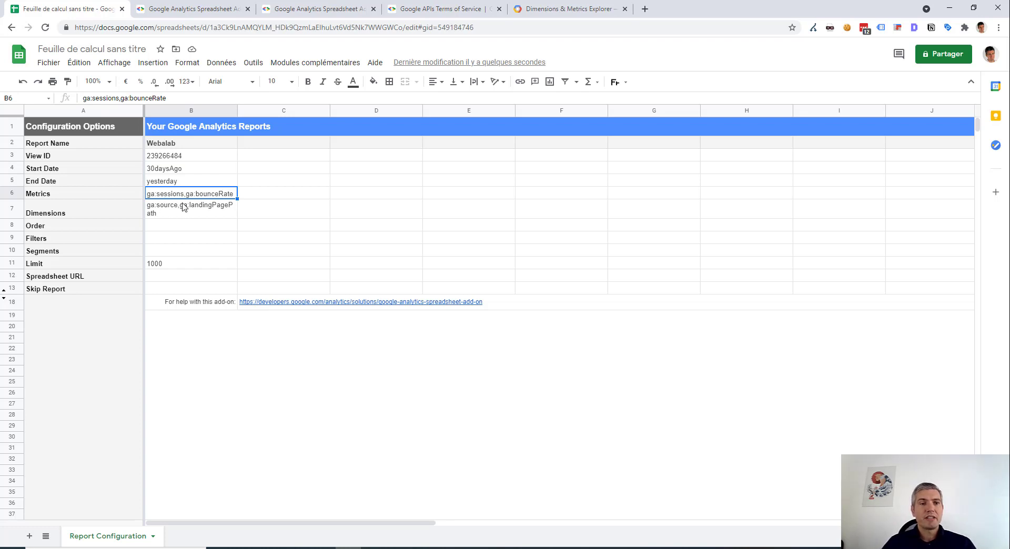
left_click(166, 213)
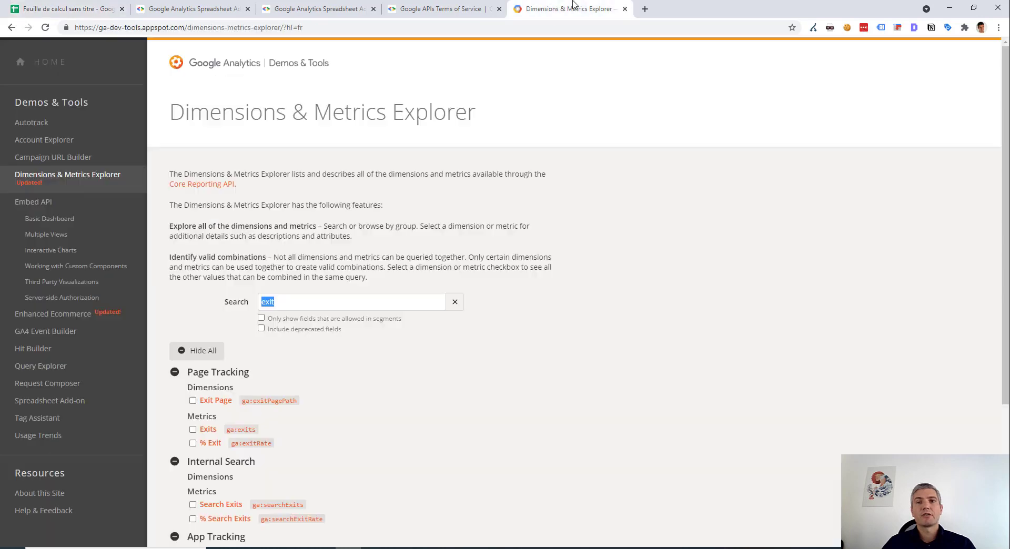
- Copy ga:exitPagePath from the Dimensions & Metrics Explorer and append it, after a comma, to the report's dimensions in cell B7
left_click(575, 6)
left_click_drag(301, 401, 246, 399)
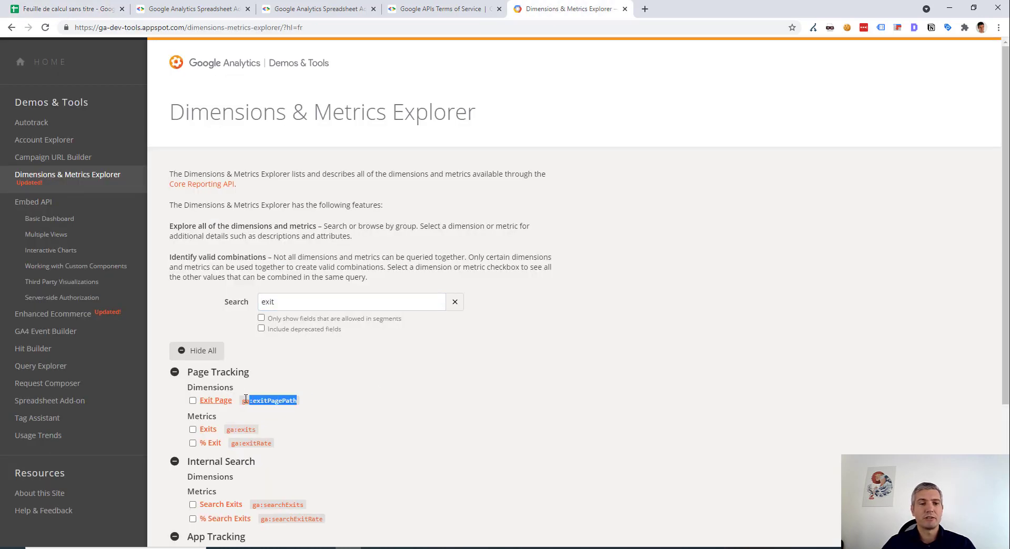
left_click(69, 8)
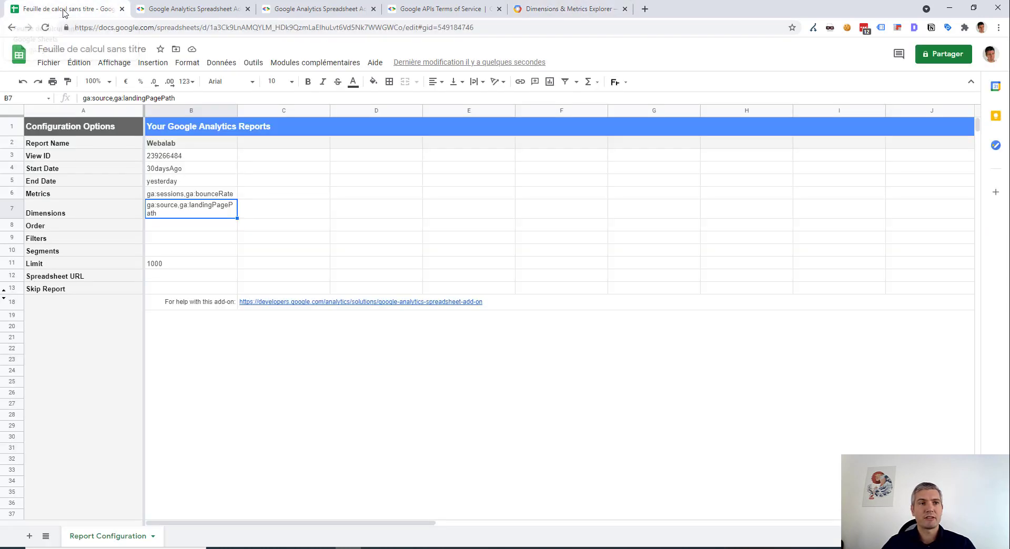
double_click(189, 217)
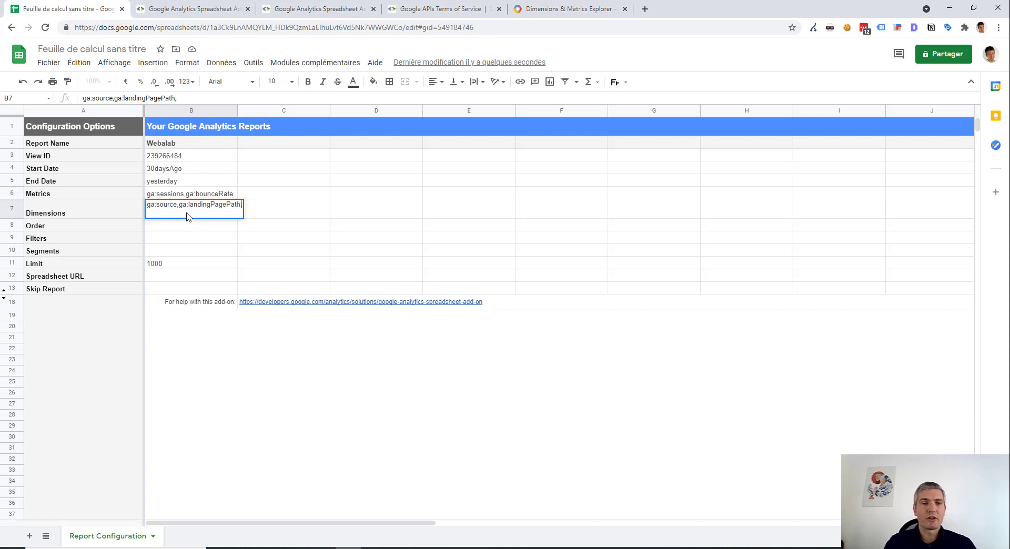
type(",")
type("ga:exitPagePath")
key("Return")
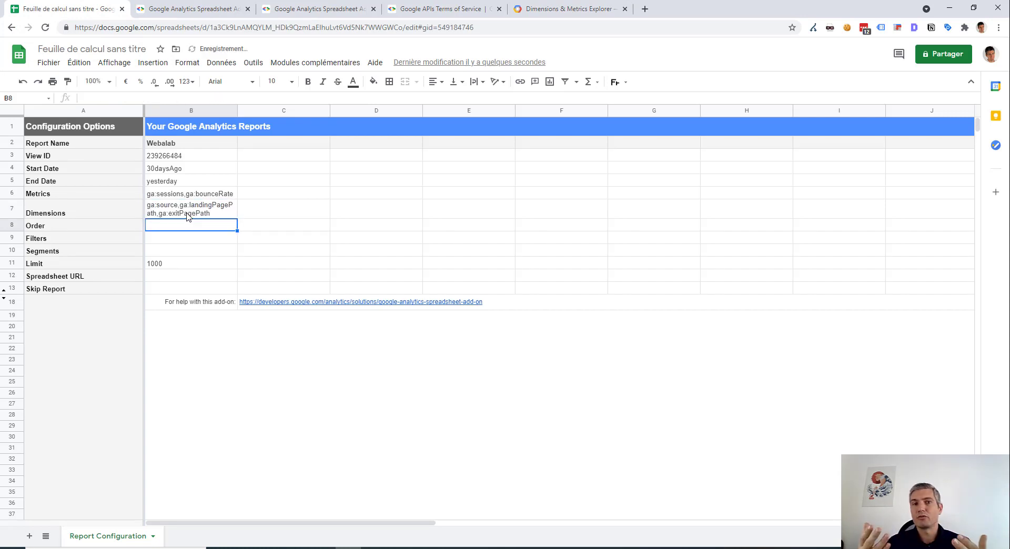
- Remove ga:exitPagePath from the dimensions in cell B7, leaving ga:source,ga:landingPagePath
double_click(189, 217)
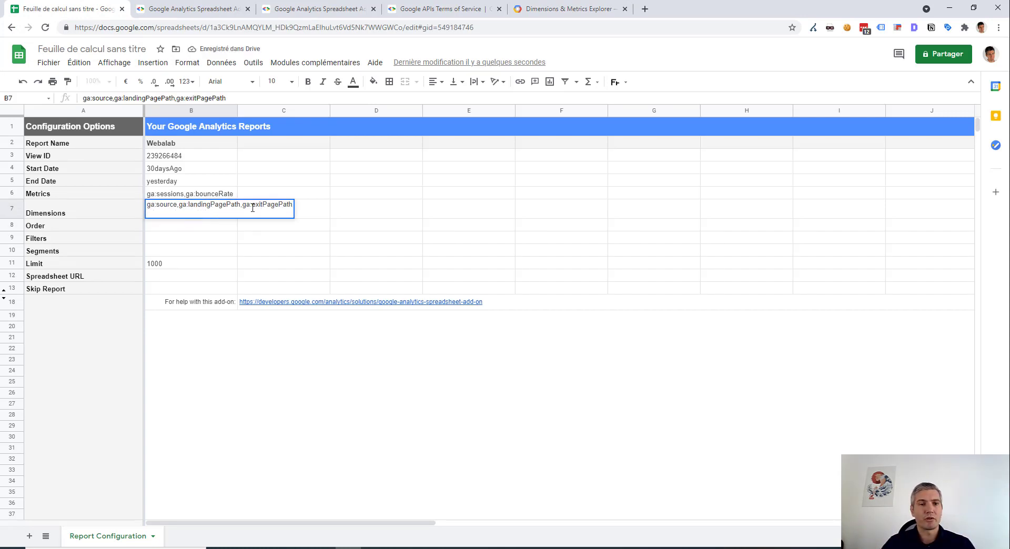
left_click_drag(254, 208, 340, 206)
key("BackSpace")
key("BackSpace")
key("BackSpace")
key("BackSpace")
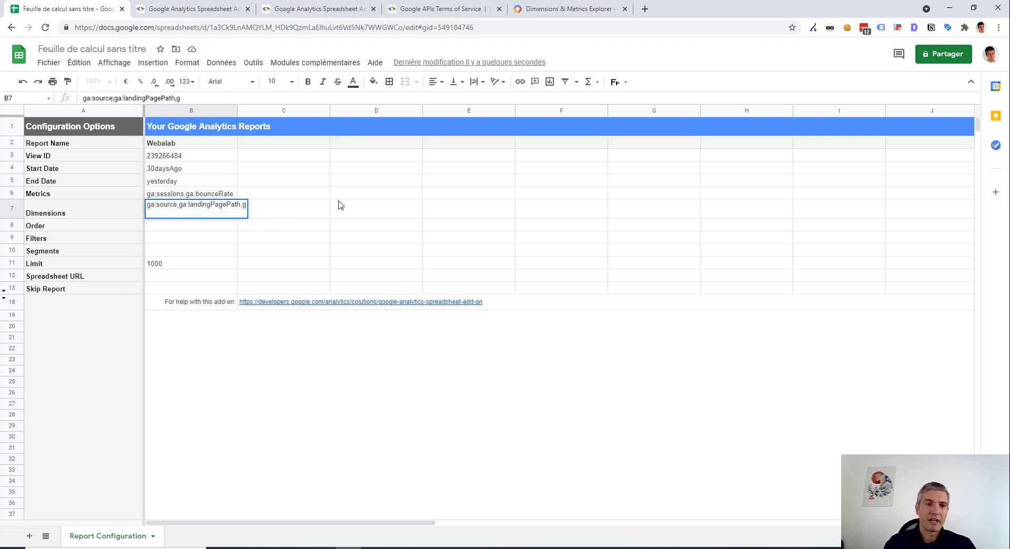
key("Return")
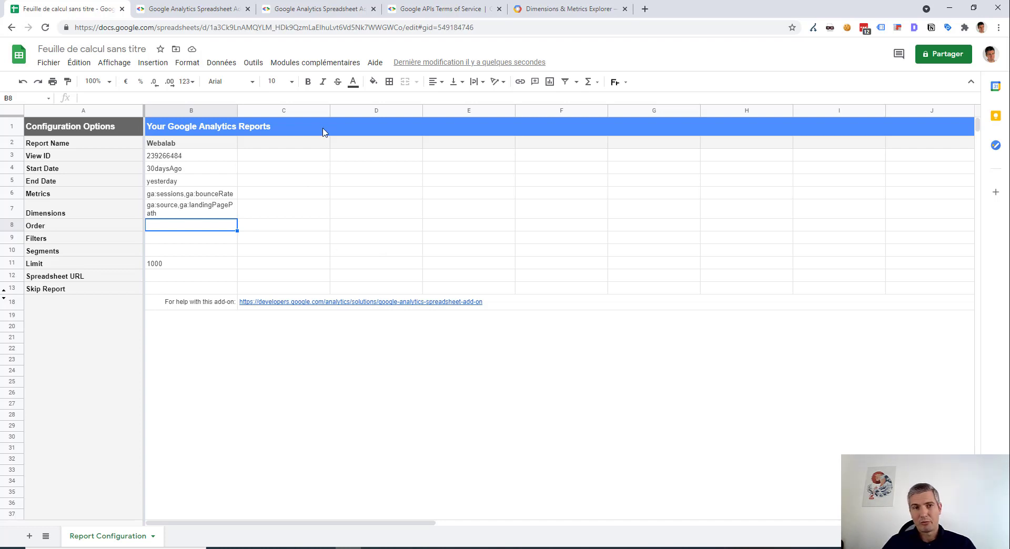
- Run the configured Google Analytics report and close its status message
left_click(332, 63)
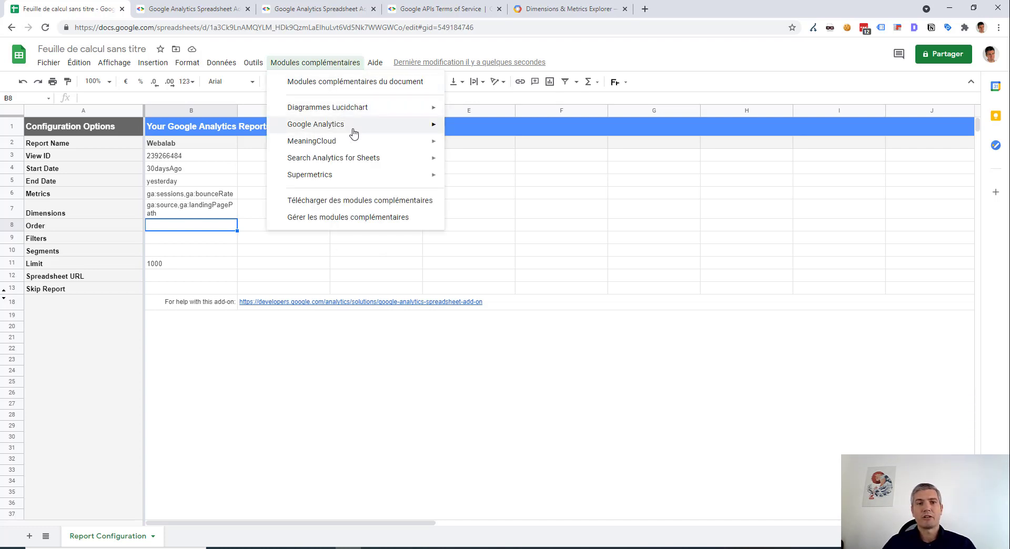
mouse_move(354, 133)
left_click(482, 142)
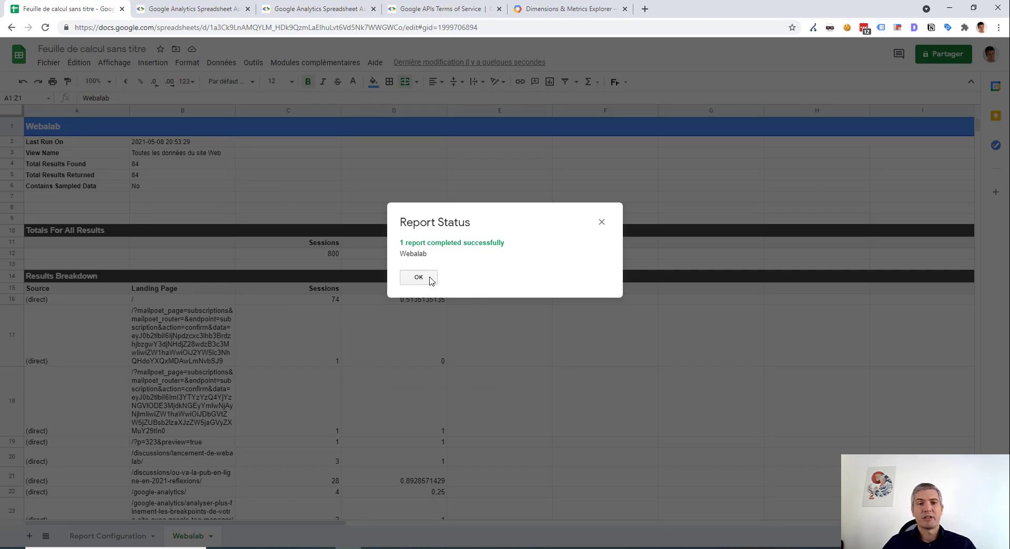
left_click(431, 281)
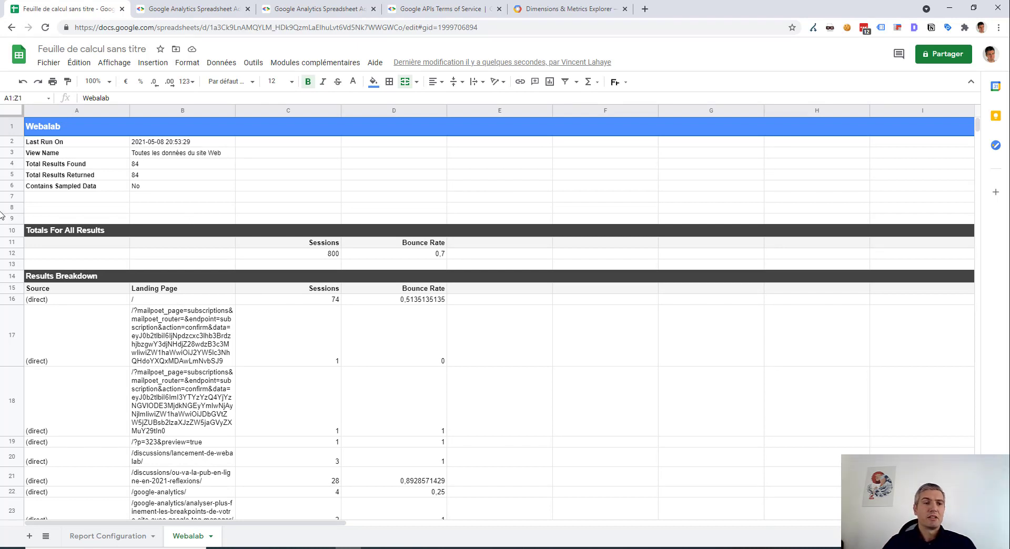
- Format the Bounce Rate values in column D of the Webalab results sheet as percentages
left_click(313, 253)
left_click(421, 254)
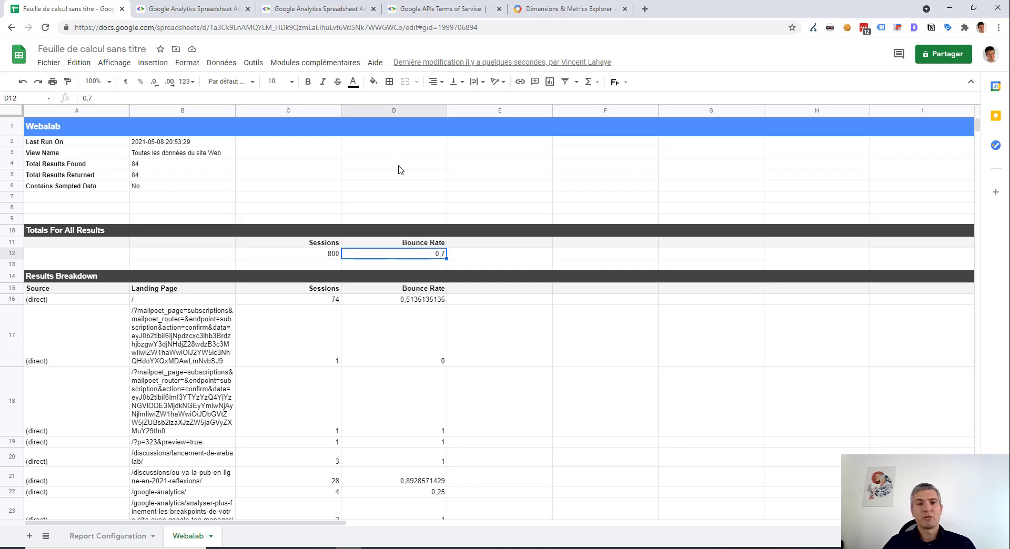
left_click(394, 111)
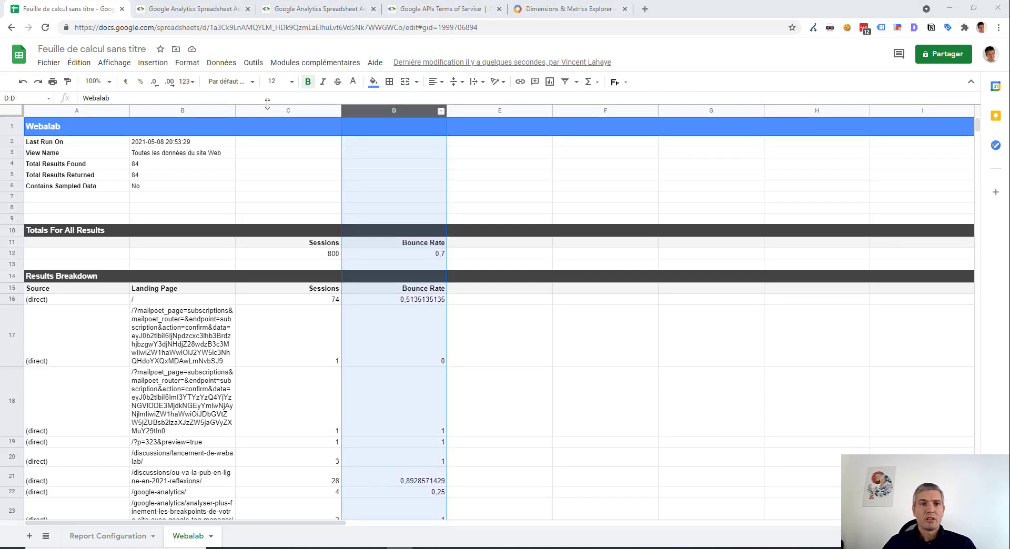
left_click(231, 82)
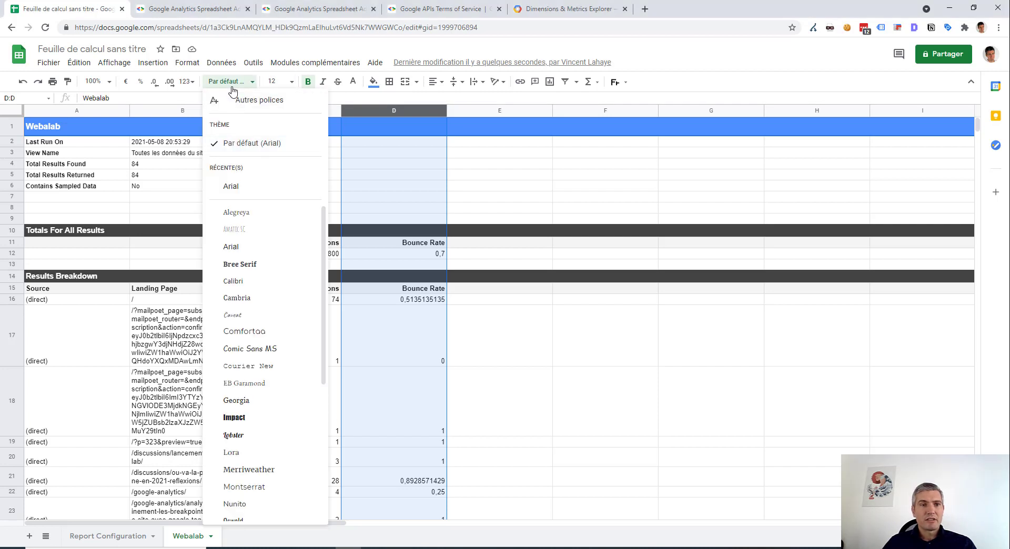
left_click(232, 83)
left_click(186, 82)
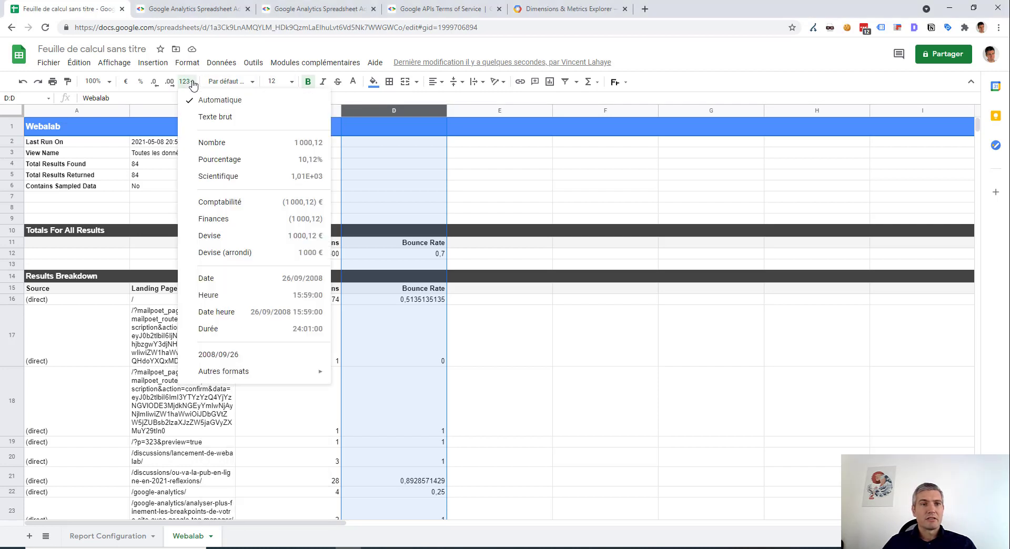
left_click(242, 162)
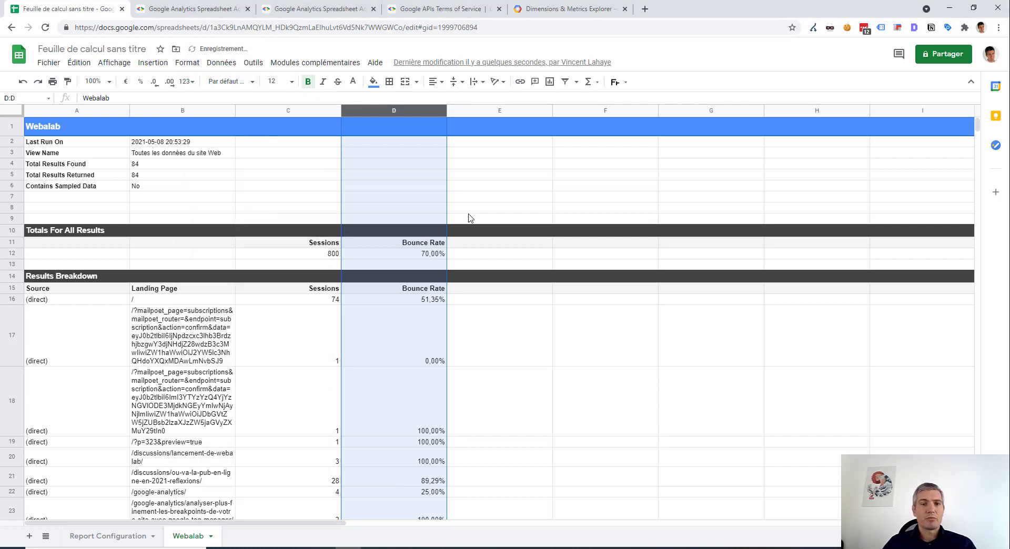
left_click(325, 144)
- Examine the Source, Landing Page and Sessions columns of the Webalab results against the dimension order in the report configuration
left_click(86, 301)
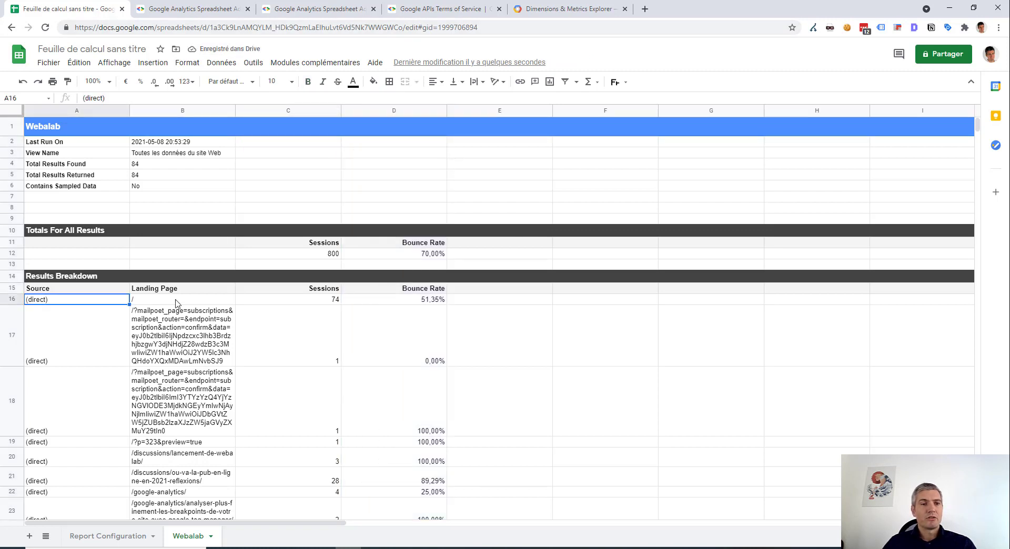
left_click(178, 302)
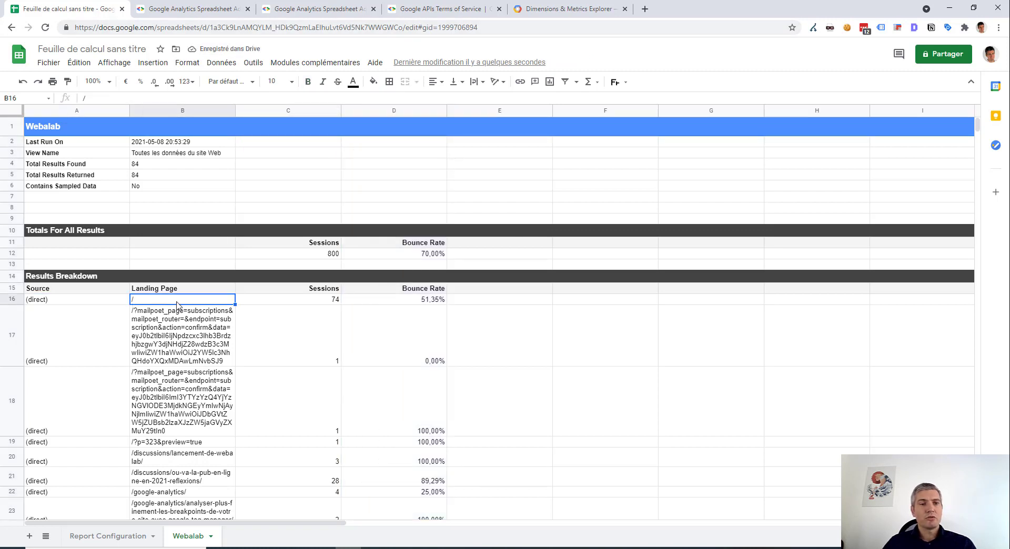
left_click(76, 537)
left_click(181, 209)
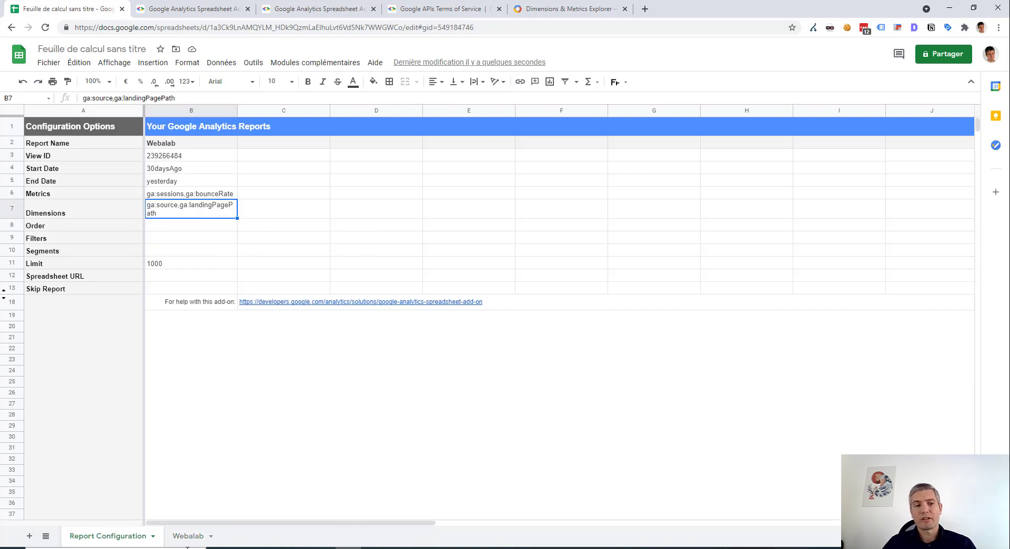
double_click(175, 217)
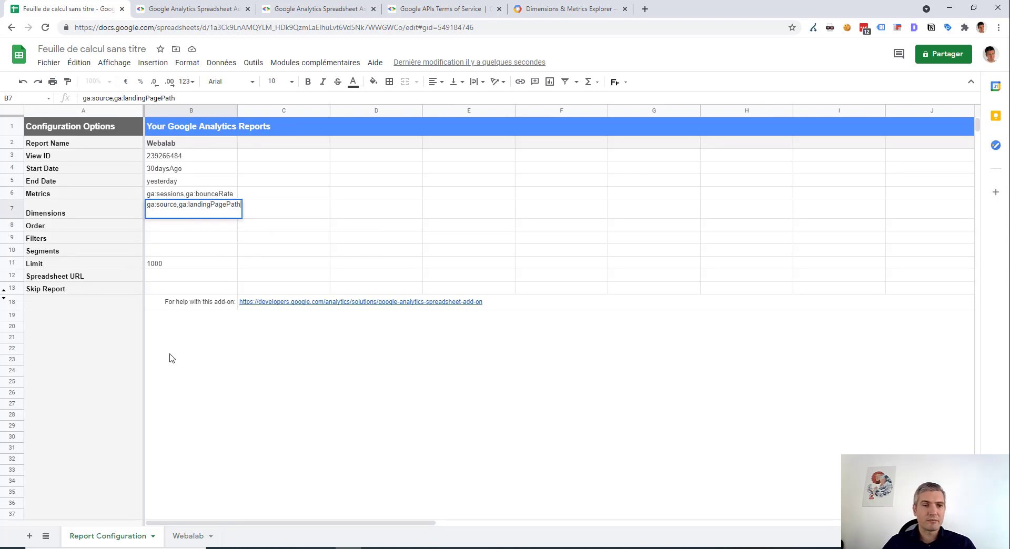
left_click(188, 536)
left_click(365, 353)
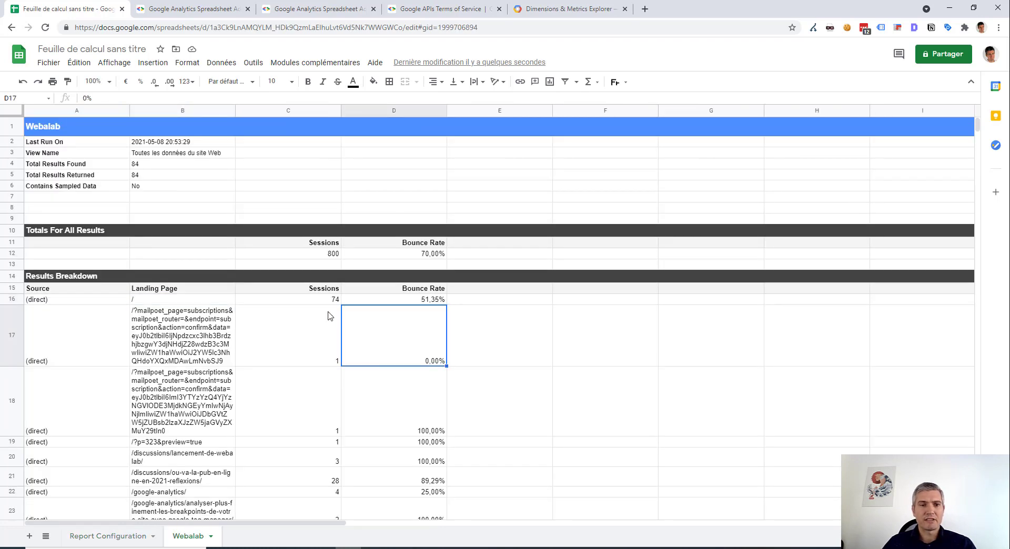
left_click(74, 299)
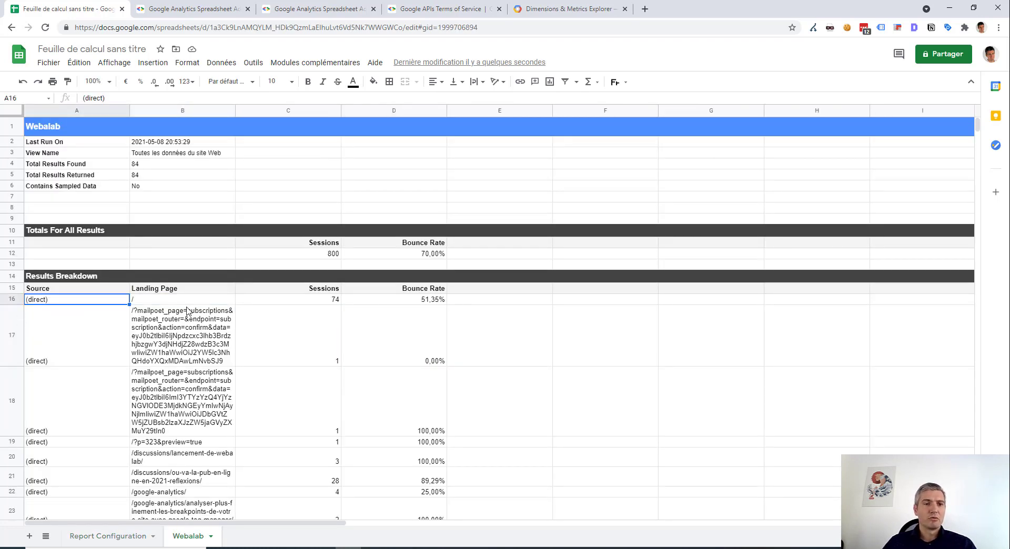
left_click(331, 288)
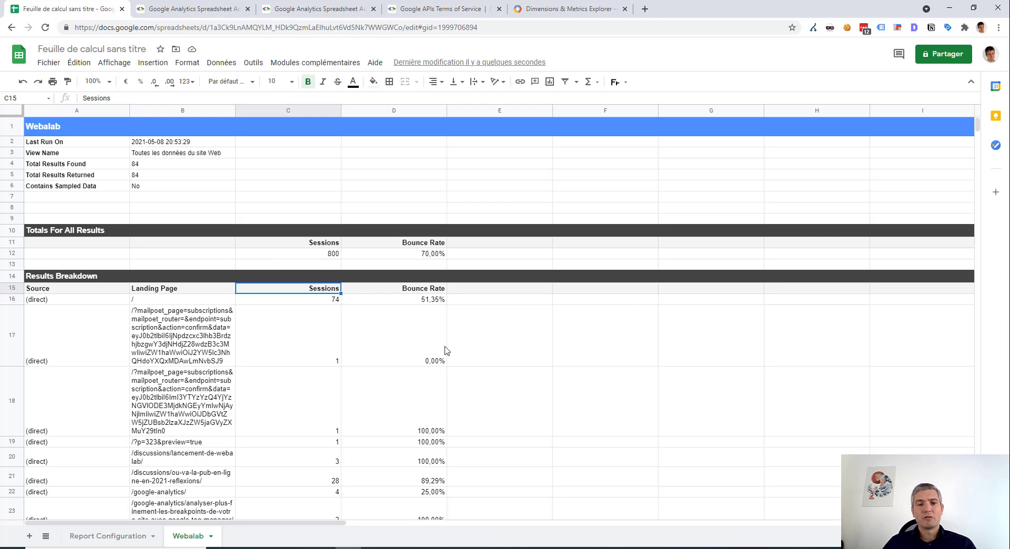
scroll(374, 383, "down", 2)
scroll(299, 388, "up", 1)
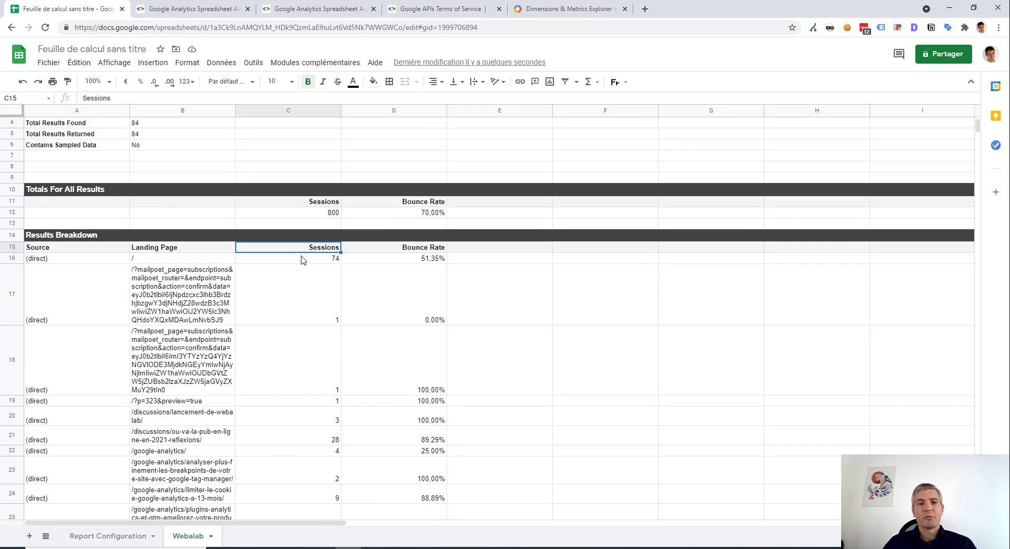
scroll(313, 321, "up", 2)
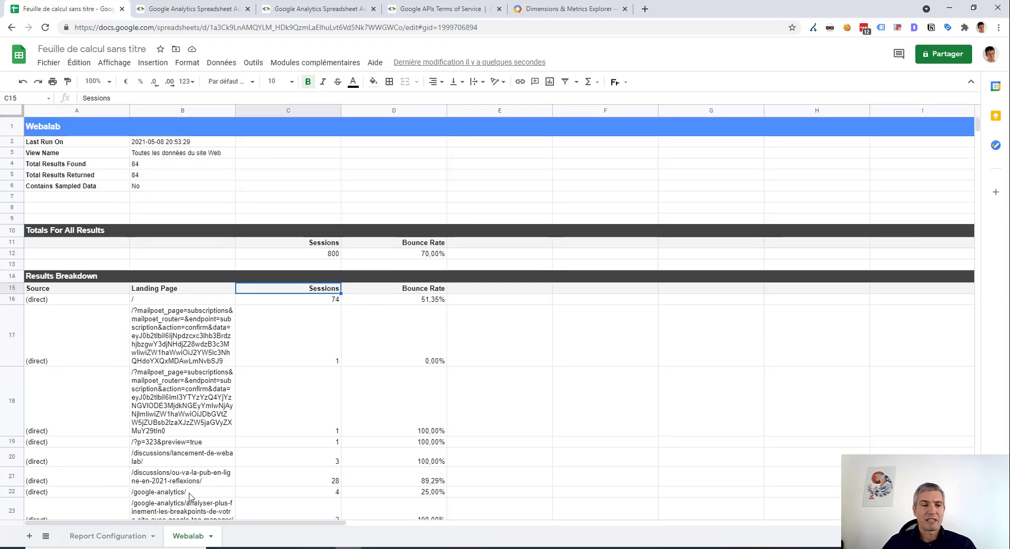
- Reorder the dimensions in cell B7 of the report configuration to ga:landingPagePath,ga:source
left_click(108, 537)
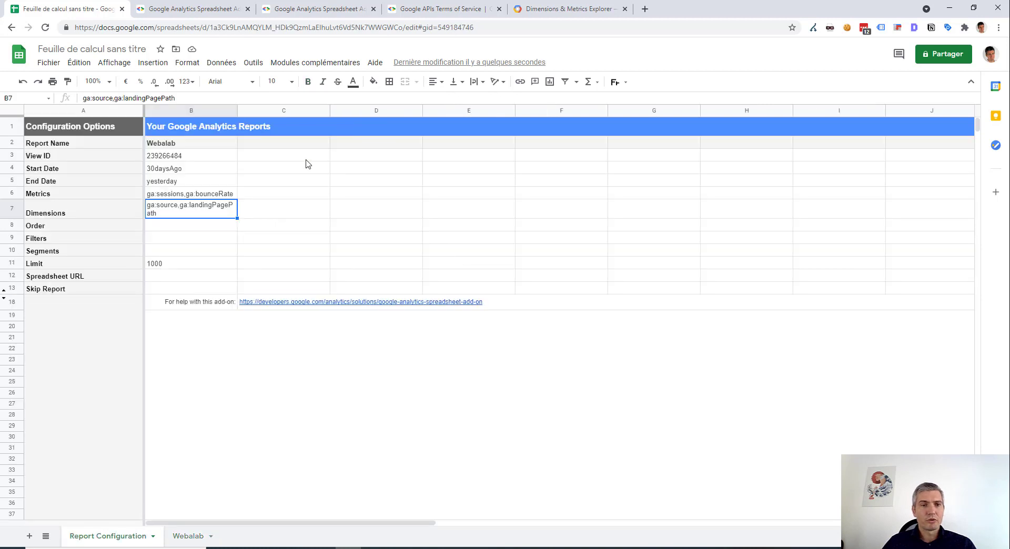
double_click(180, 213)
left_click_drag(181, 203, 288, 203)
key("ctrl+c")
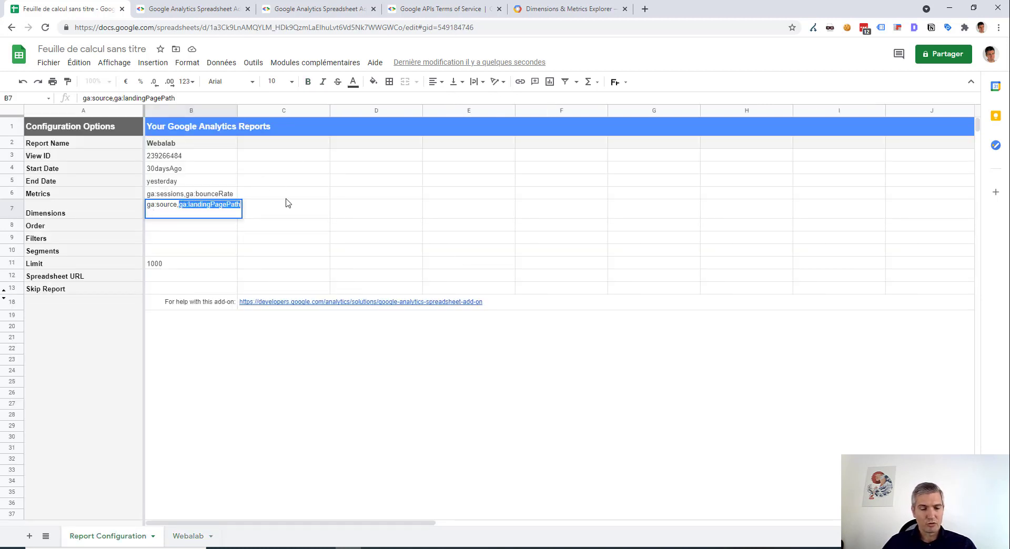
key("BackSpace")
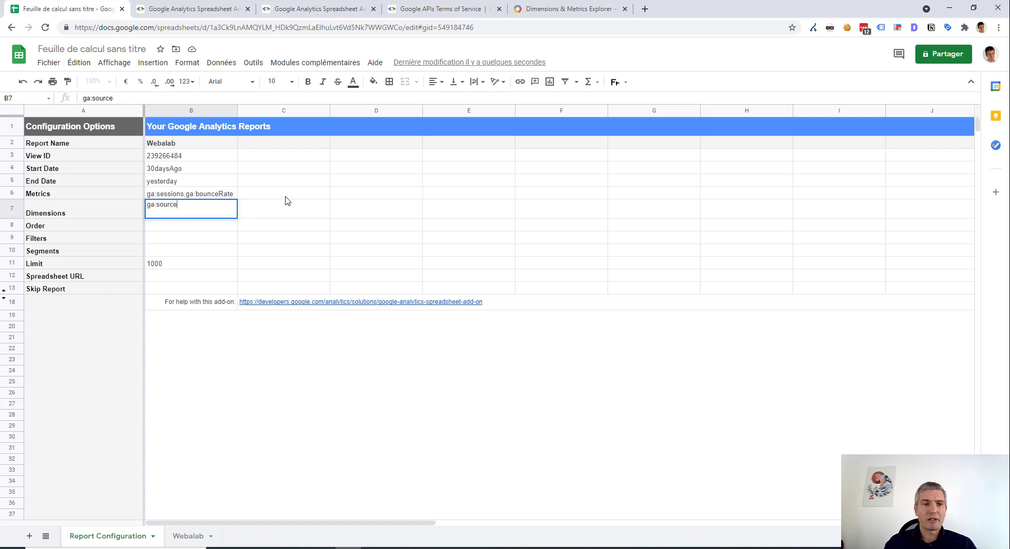
key("ctrl+v")
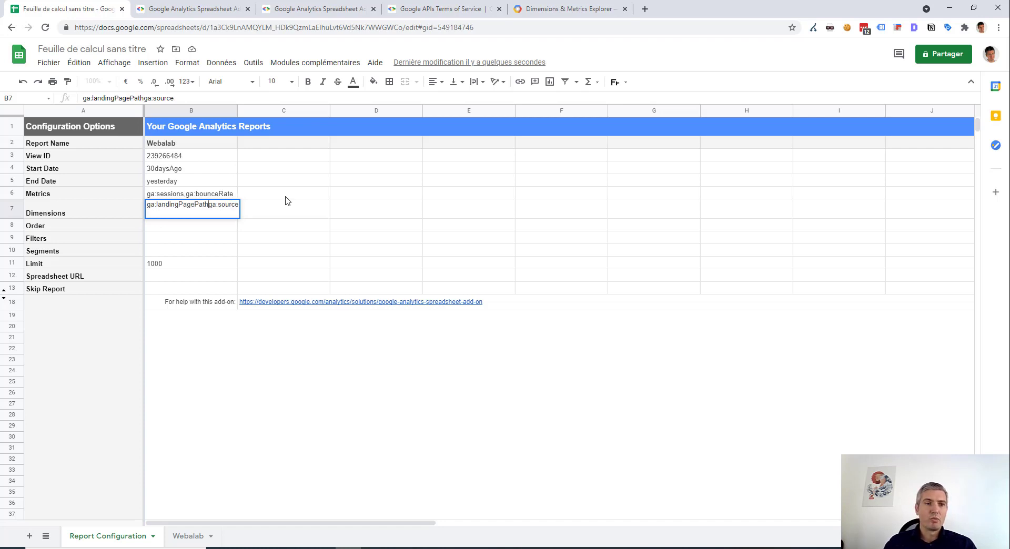
type(",")
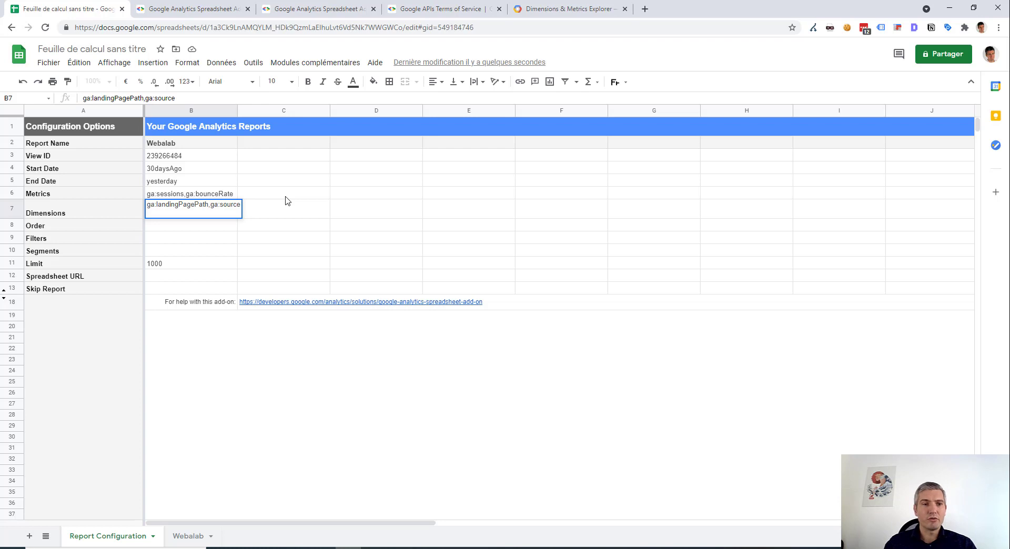
key("Return")
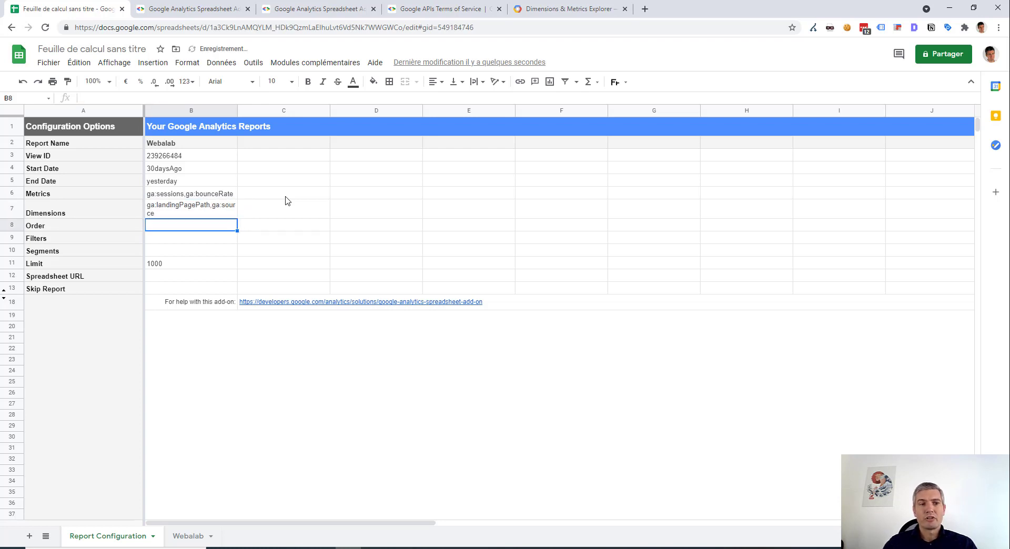
- Enter ga:sessions as the report's Order in cell B8
type("-")
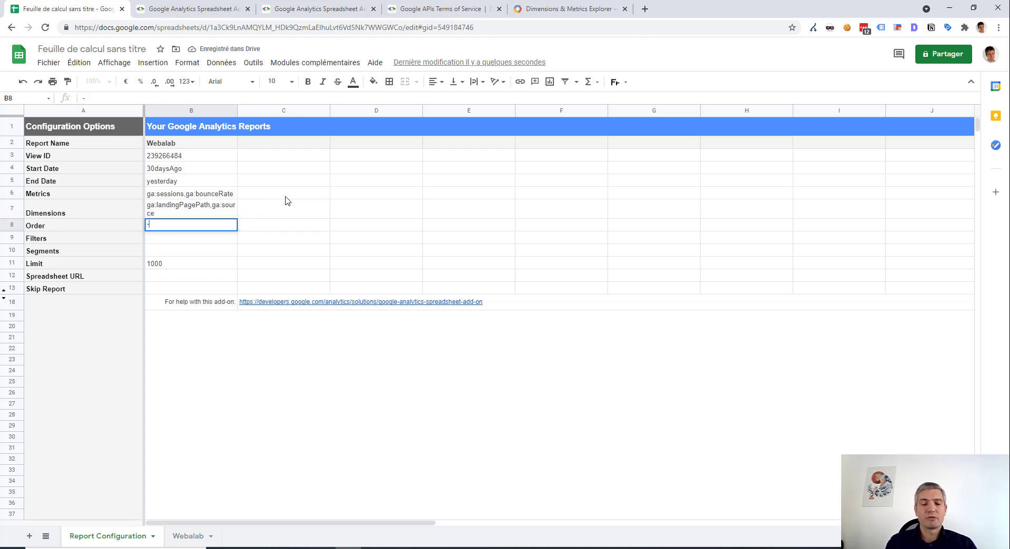
type("ga:")
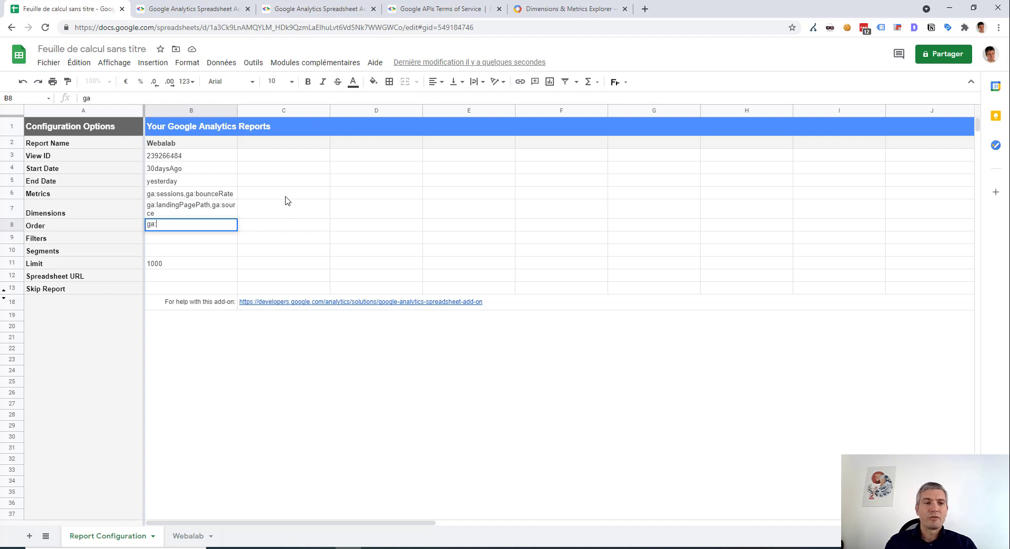
type("session")
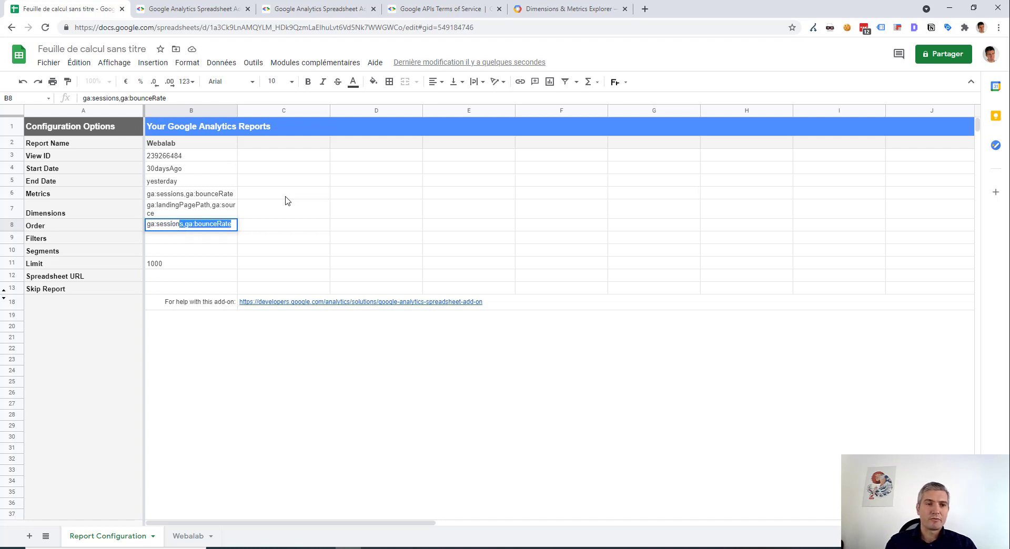
type("s")
key("Delete")
key("Return")
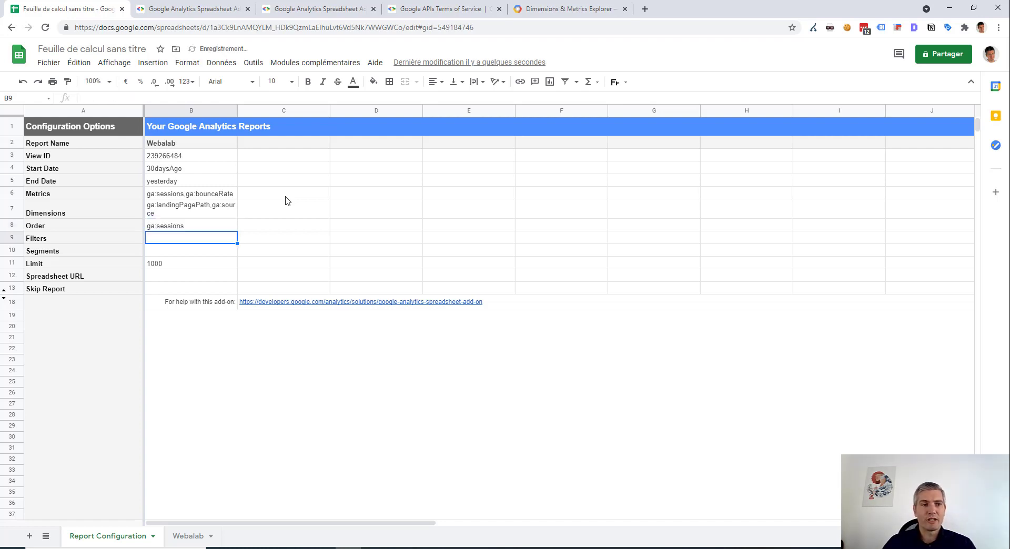
- Change the report's Order in cell B8 to descending by entering -ga:sessions
left_click(201, 226)
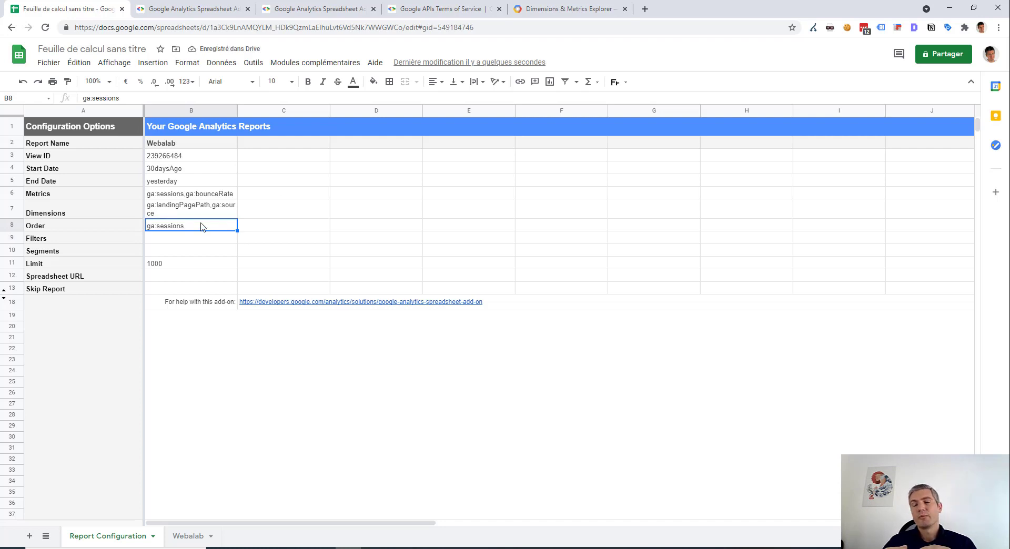
double_click(188, 229)
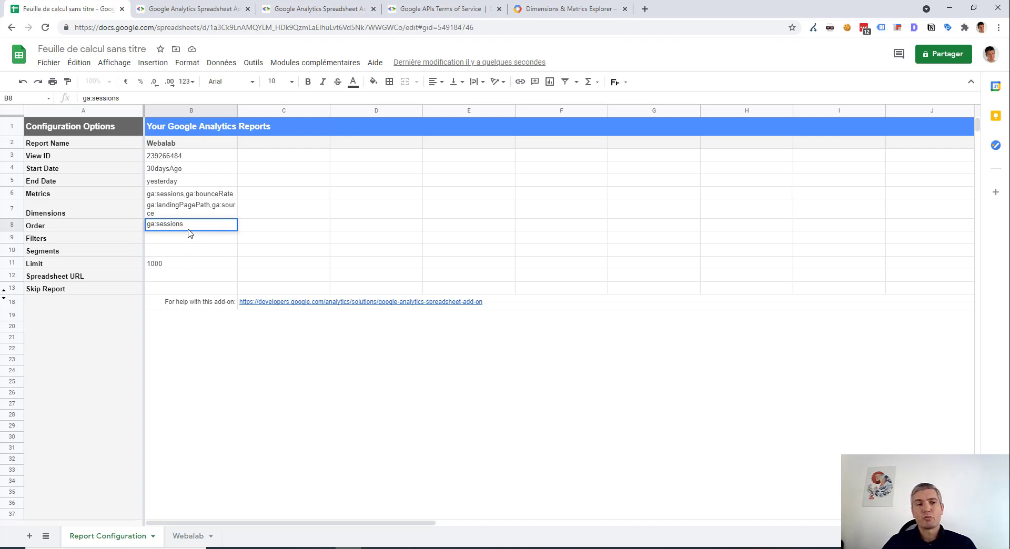
left_click(190, 217)
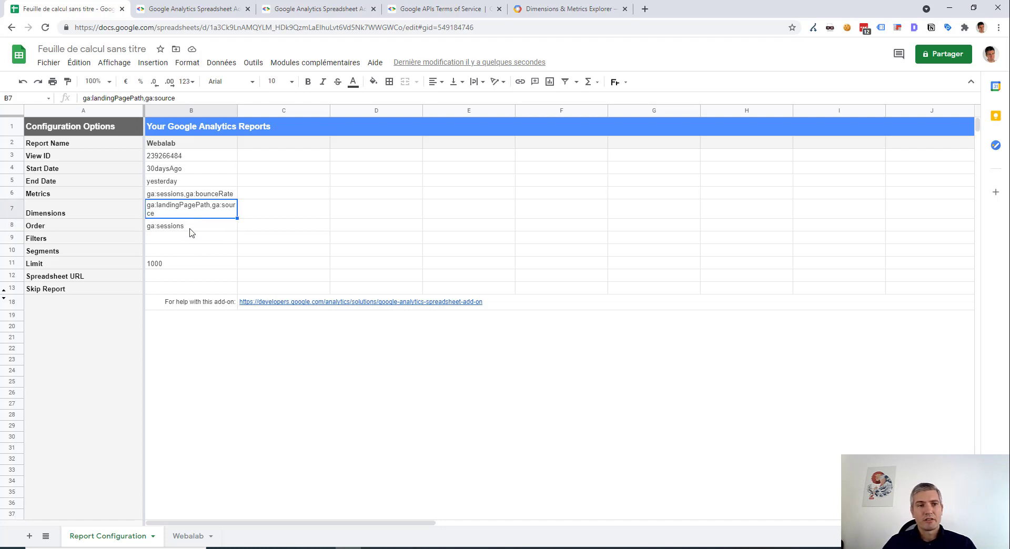
left_click(190, 236)
double_click(187, 226)
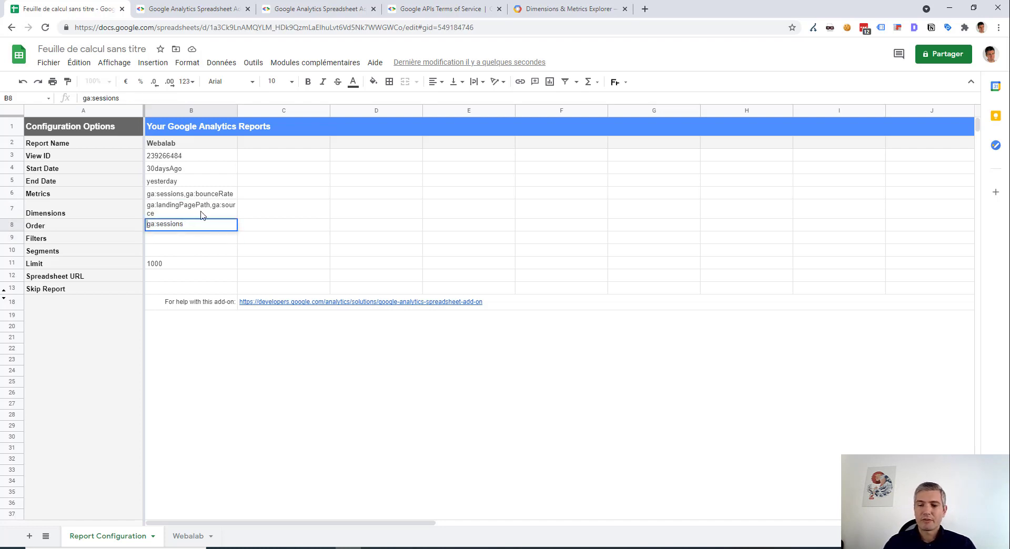
type("-")
key("Return")
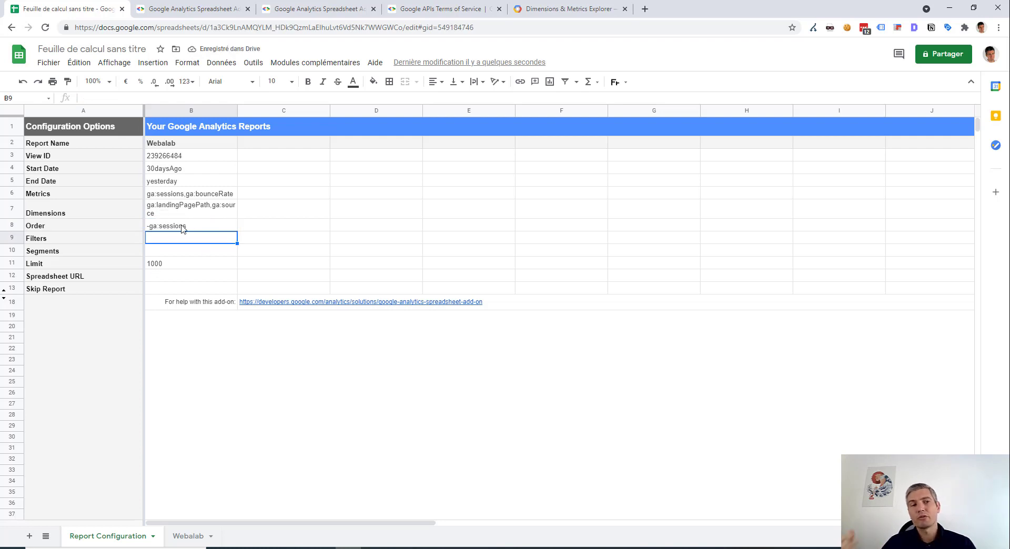
- Rerun the Google Analytics report with the landing-page-first dimensions and descending session order, and dismiss its status message
left_click(307, 64)
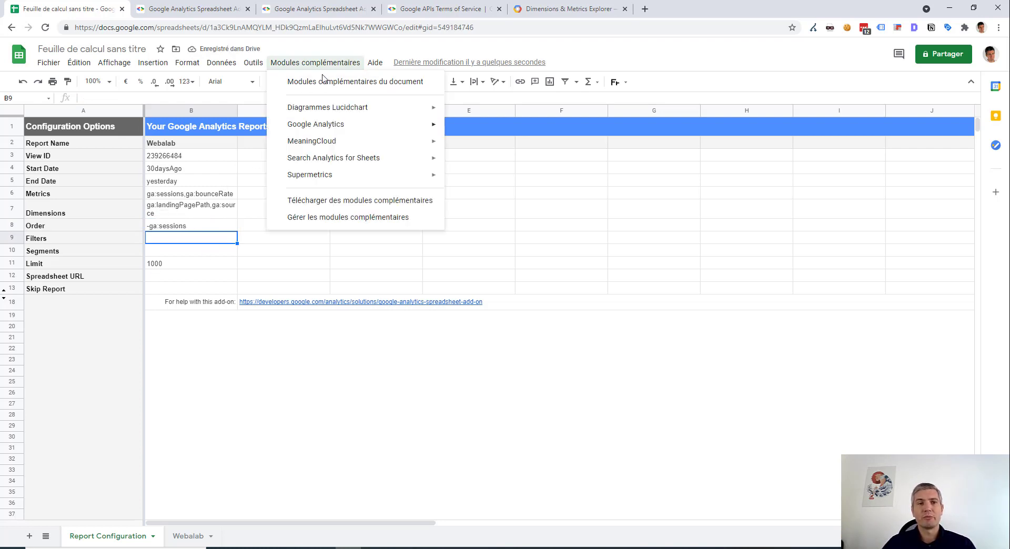
mouse_move(410, 124)
left_click(468, 142)
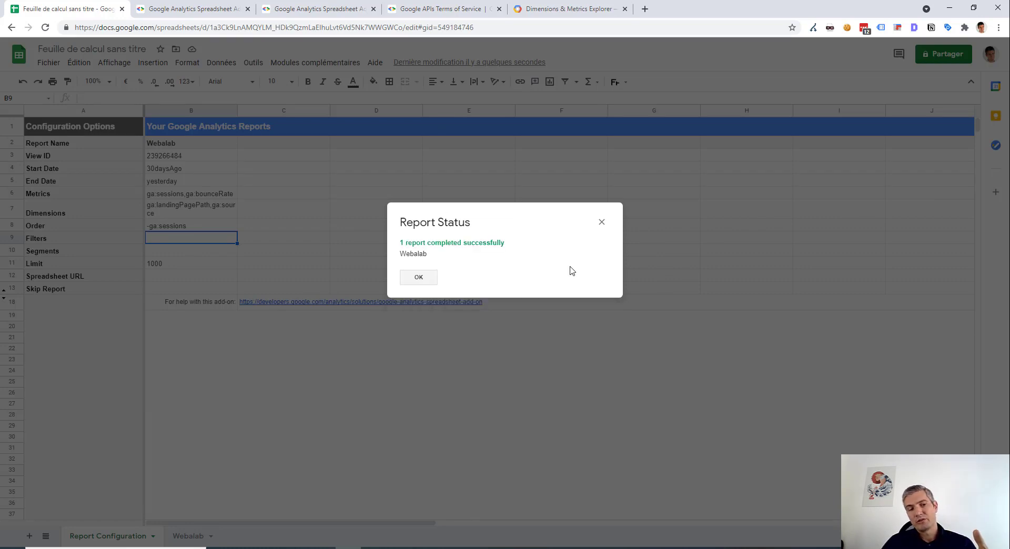
left_click(426, 277)
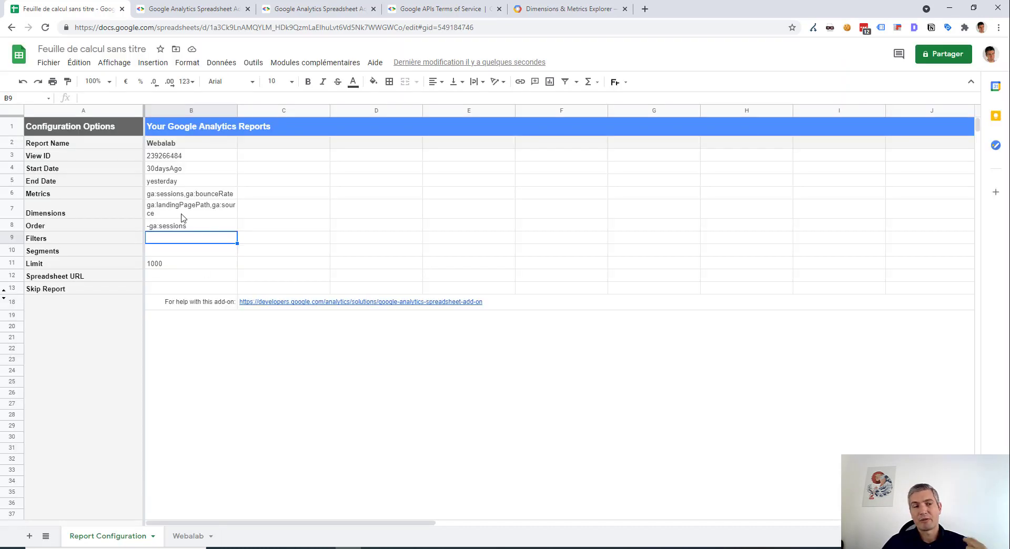
- On the Webalab results sheet, delete rows 1 to 14 above the Landing Page header row
left_click(179, 536)
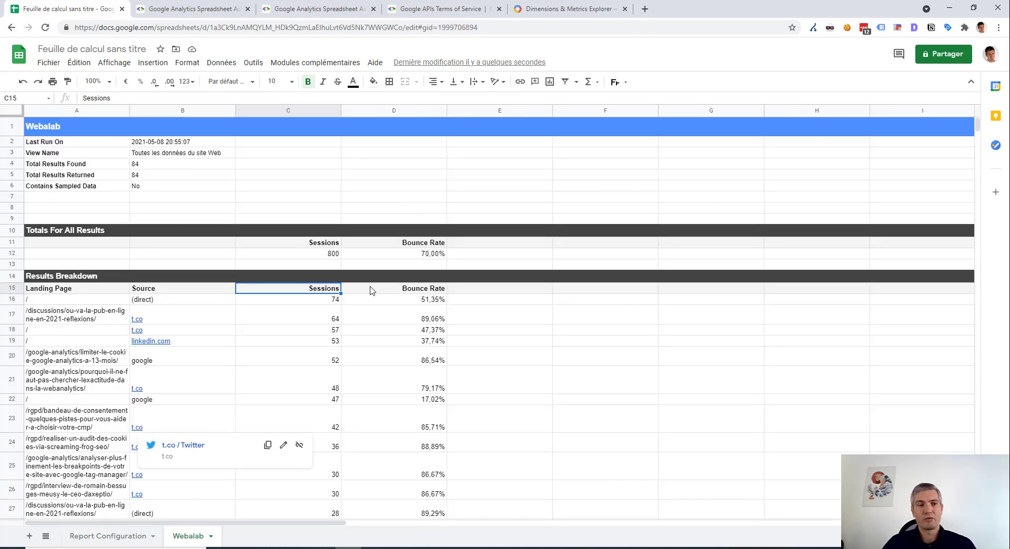
left_click(84, 302)
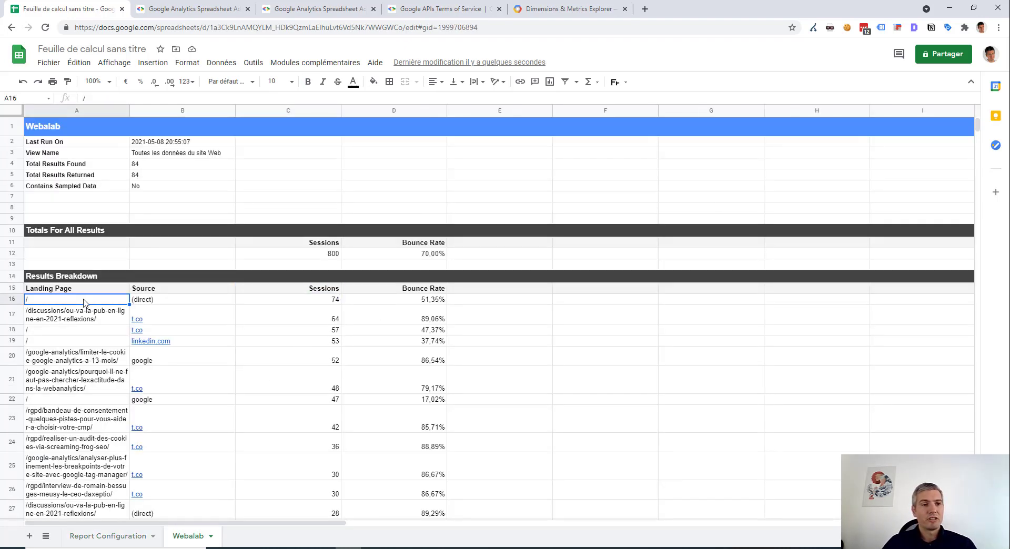
left_click(149, 306)
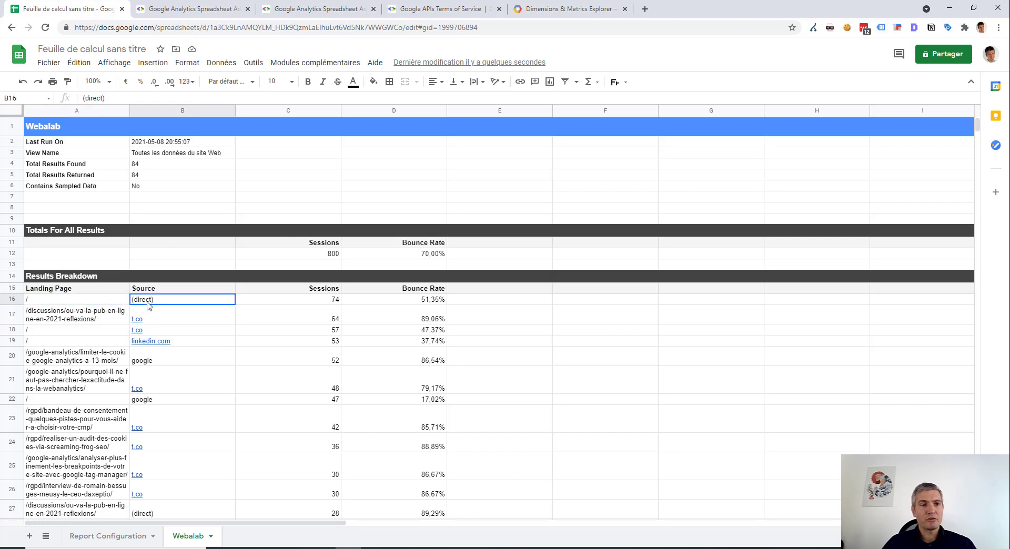
left_click(279, 304)
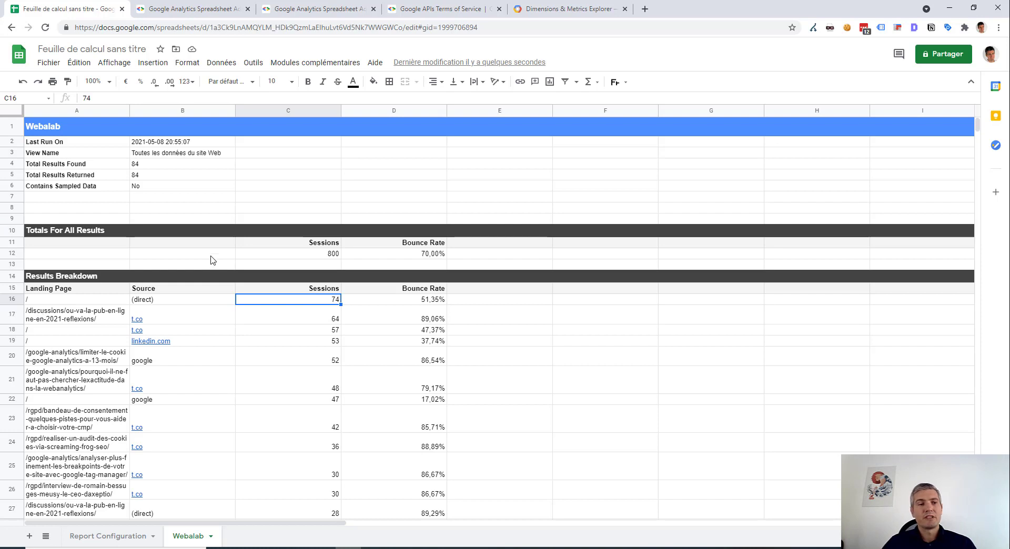
left_click_drag(12, 264, 16, 110)
left_click_drag(12, 276, 9, 96)
right_click(117, 176)
left_click(195, 295)
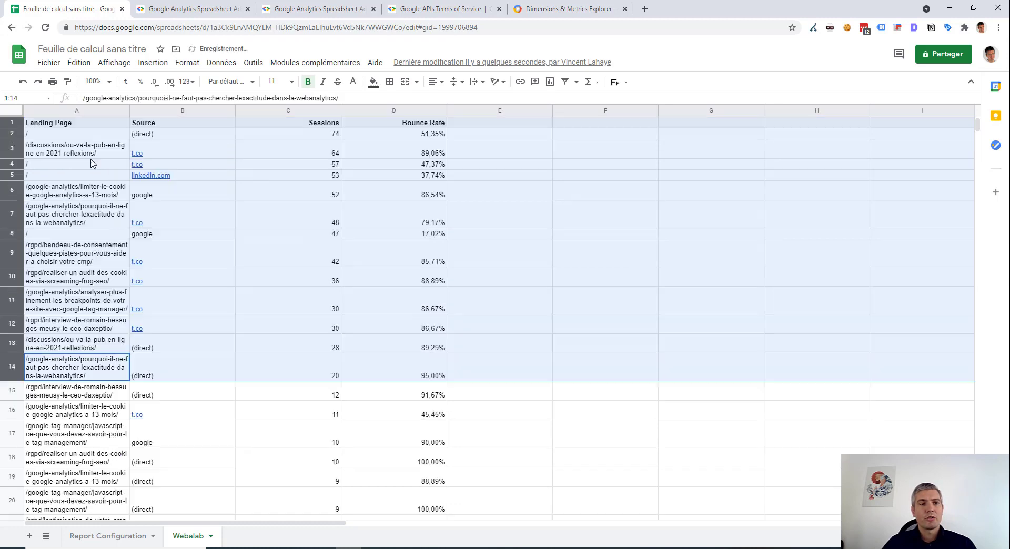
- Add a filter to the results table's header row and sort the Landing Page column from A to Z
left_click(89, 125)
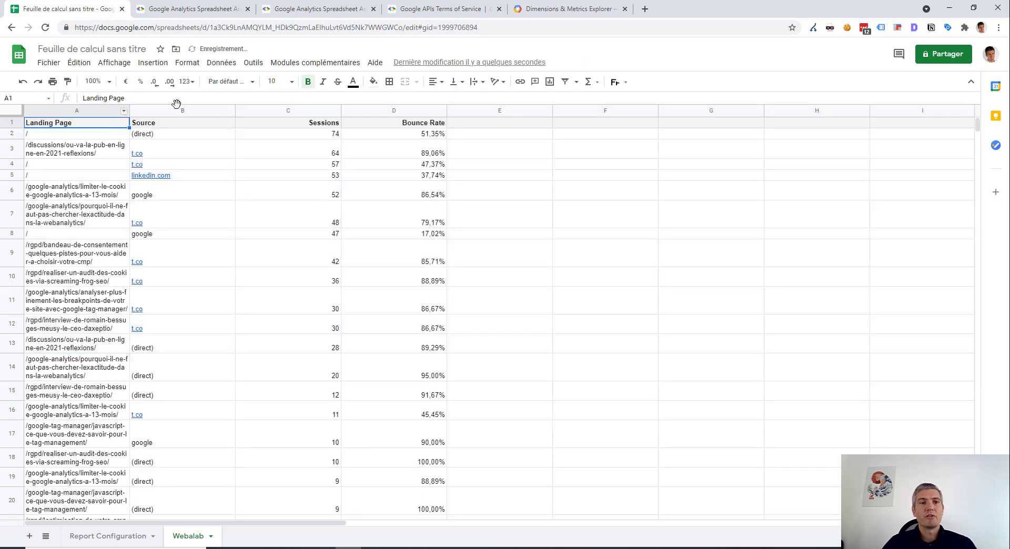
left_click(565, 81)
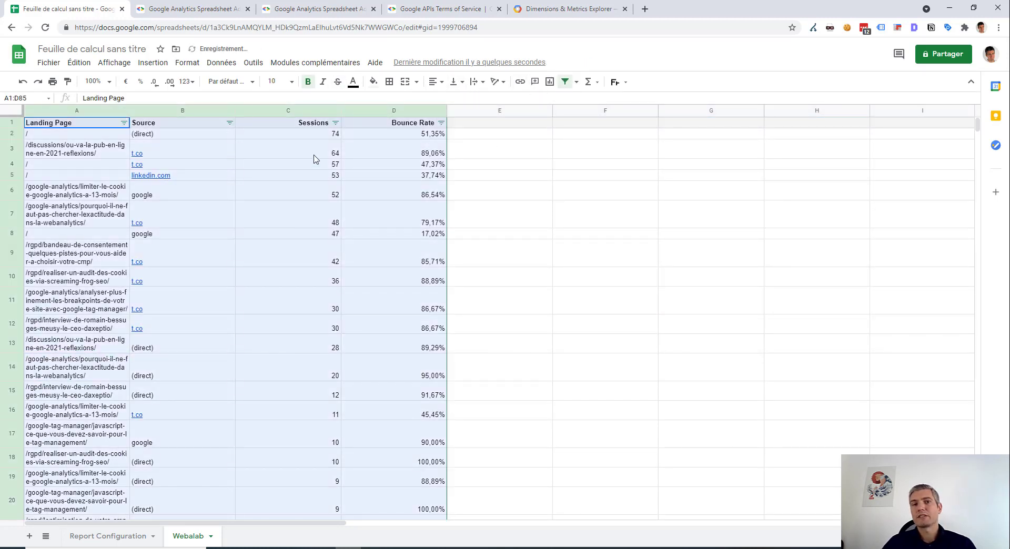
left_click(97, 151)
left_click(124, 123)
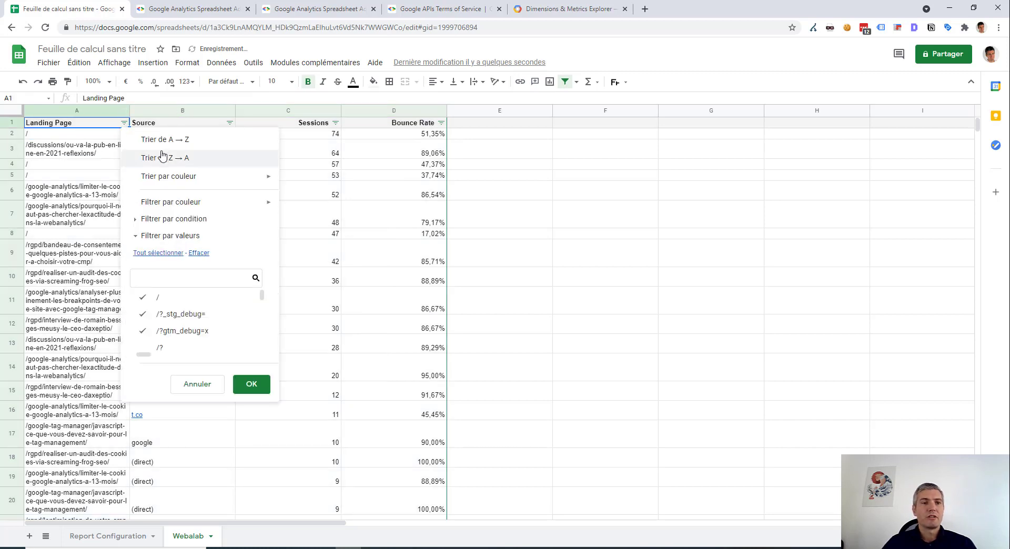
left_click(158, 138)
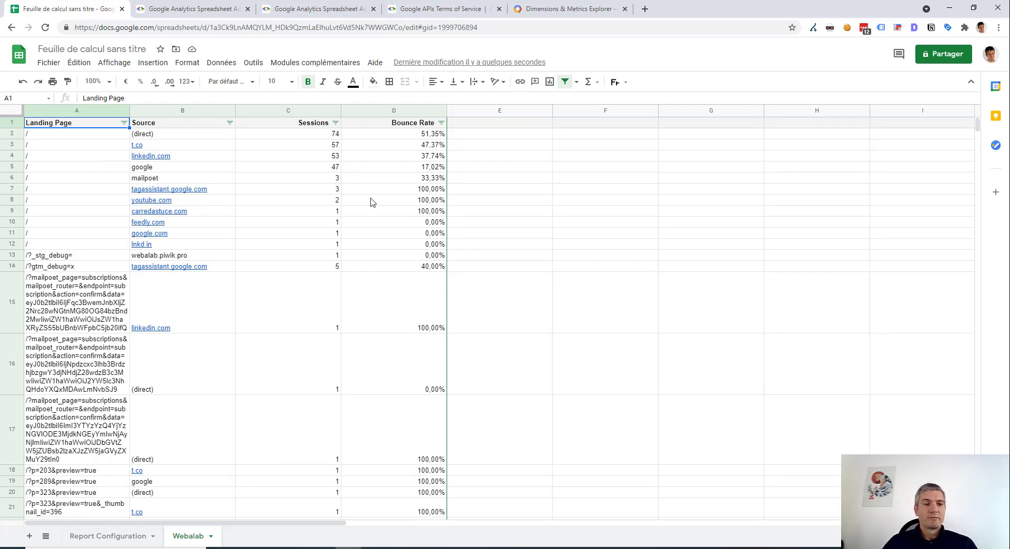
- Examine the sources, sessions and bounce rates listed for each landing page across the sorted table
left_click(176, 180)
scroll(167, 309, "down", 15)
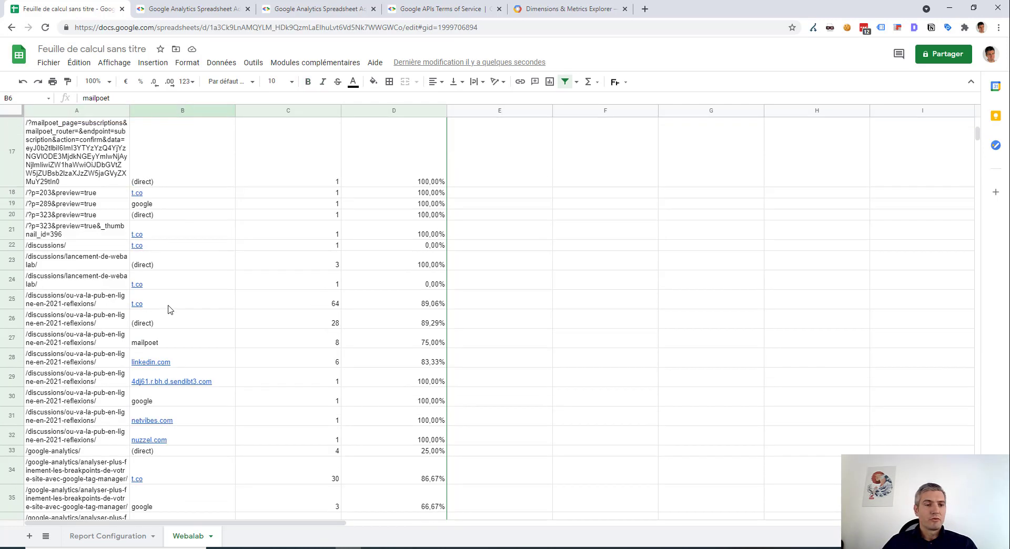
scroll(135, 356, "down", 8)
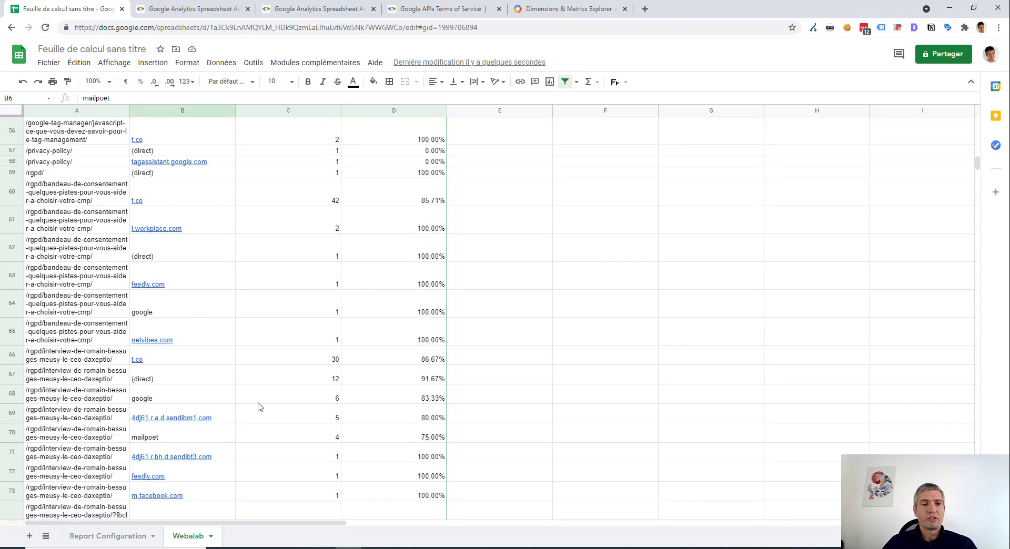
scroll(259, 408, "up", 15)
scroll(263, 411, "down", 8)
scroll(258, 409, "up", 8)
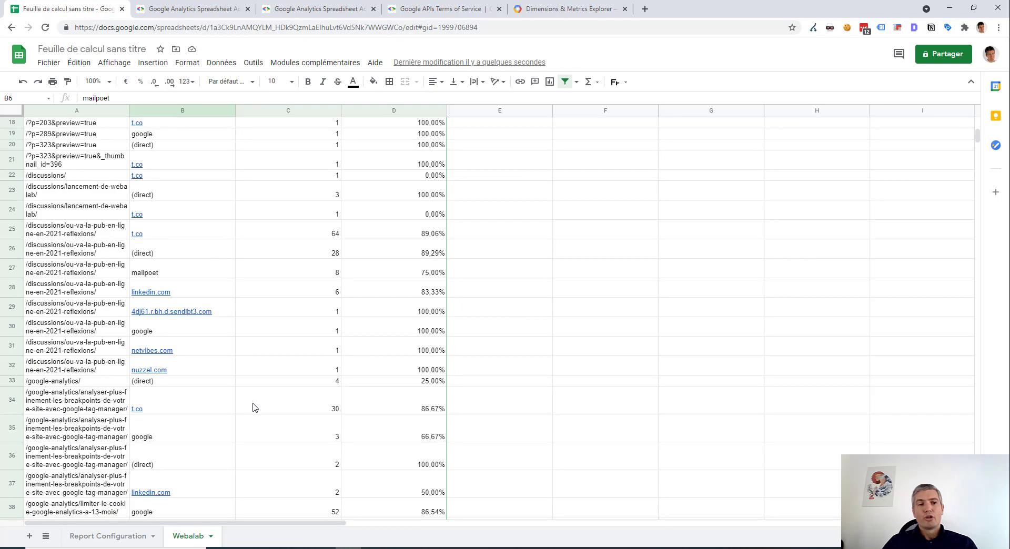
scroll(227, 384, "down", 20)
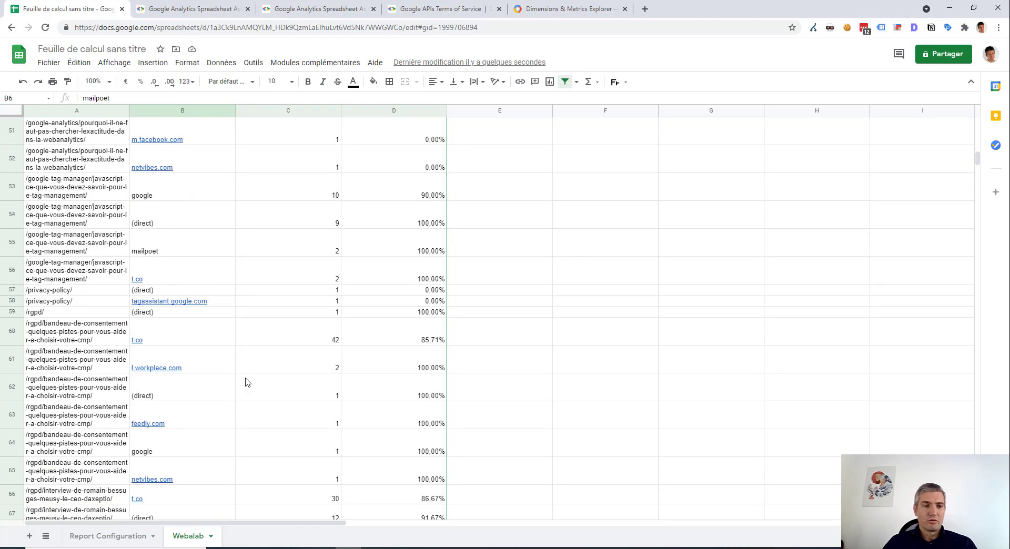
scroll(243, 389, "up", 12)
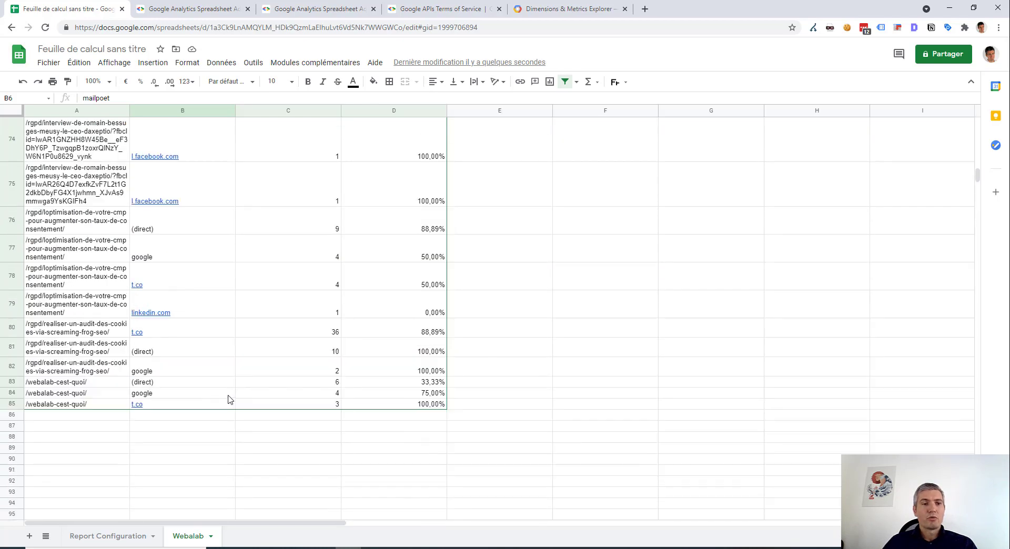
scroll(247, 378, "up", 10)
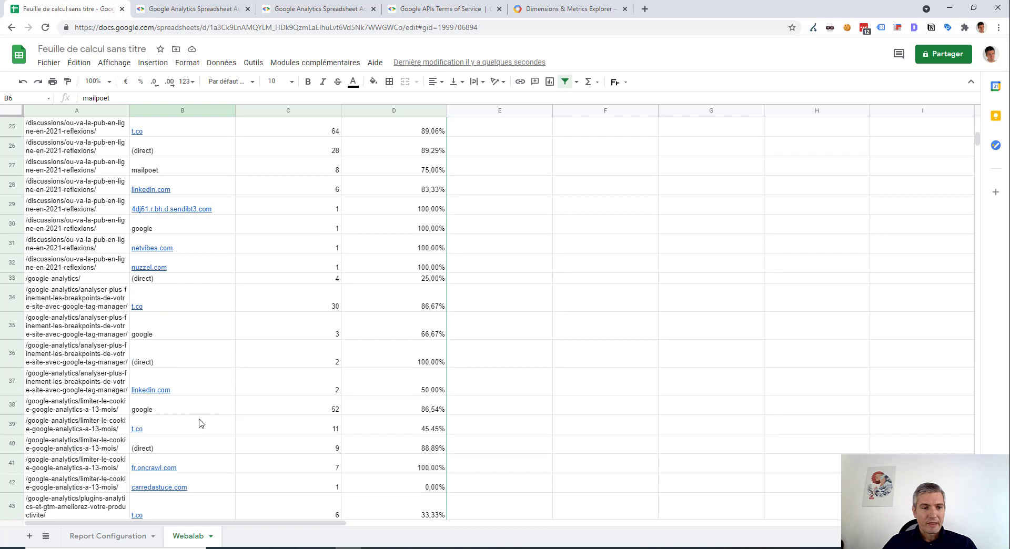
left_click(209, 469)
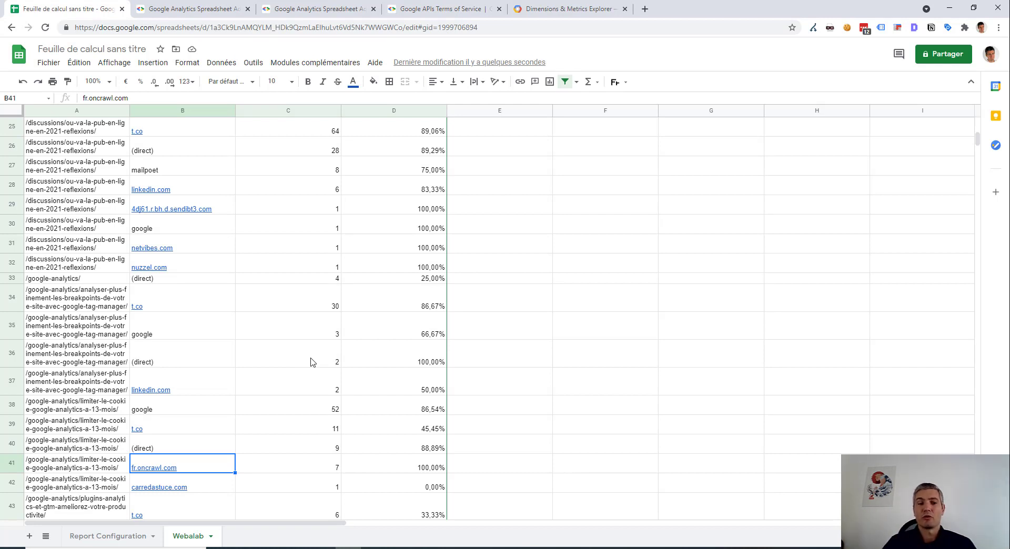
scroll(316, 378, "up", 1)
scroll(315, 379, "down", 1)
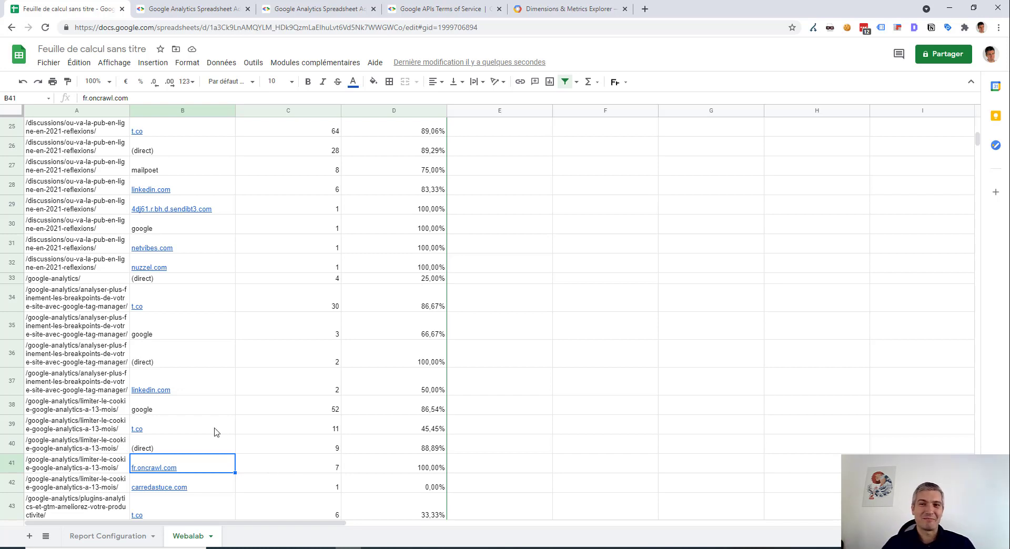
mouse_move(215, 432)
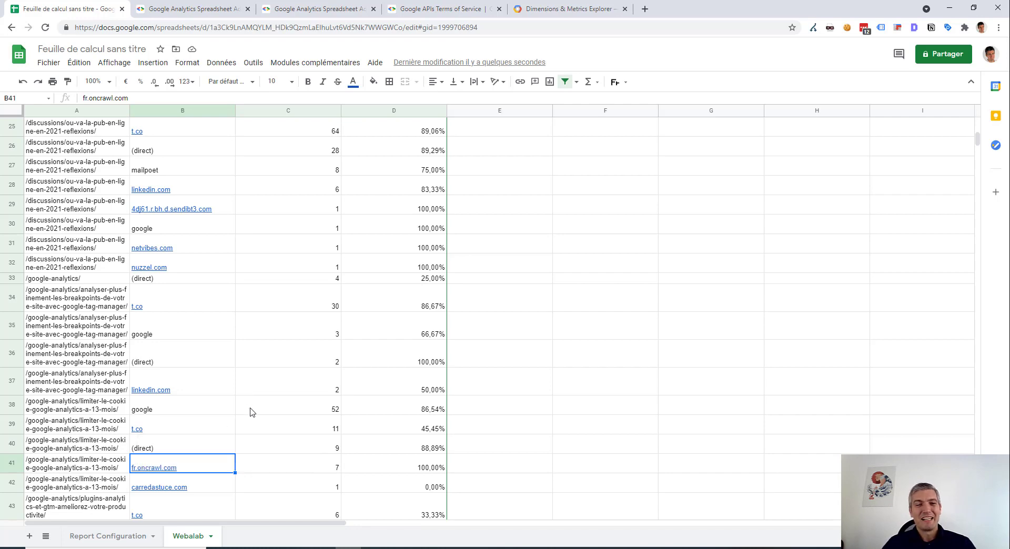
scroll(251, 413, "up", 10)
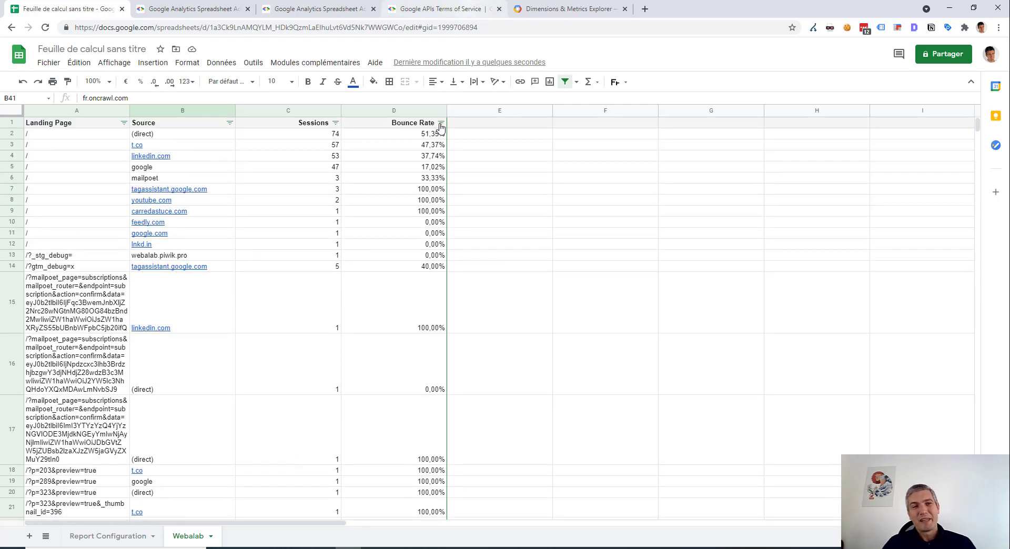
- In the Report Configuration sheet, rename the report in B2 to Webalab - asc and set its Order in B8 to ga:sessions
left_click(108, 536)
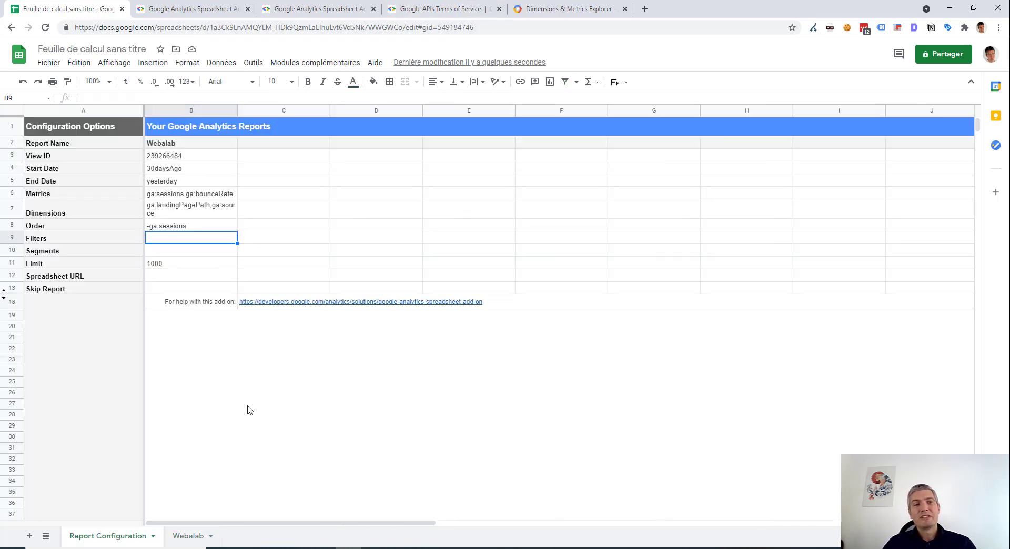
double_click(198, 143)
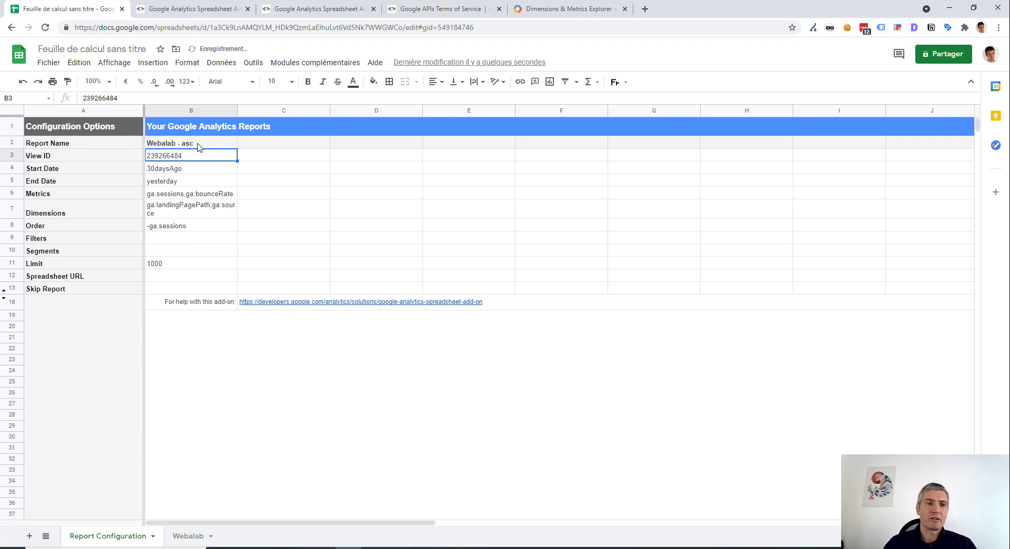
double_click(213, 224)
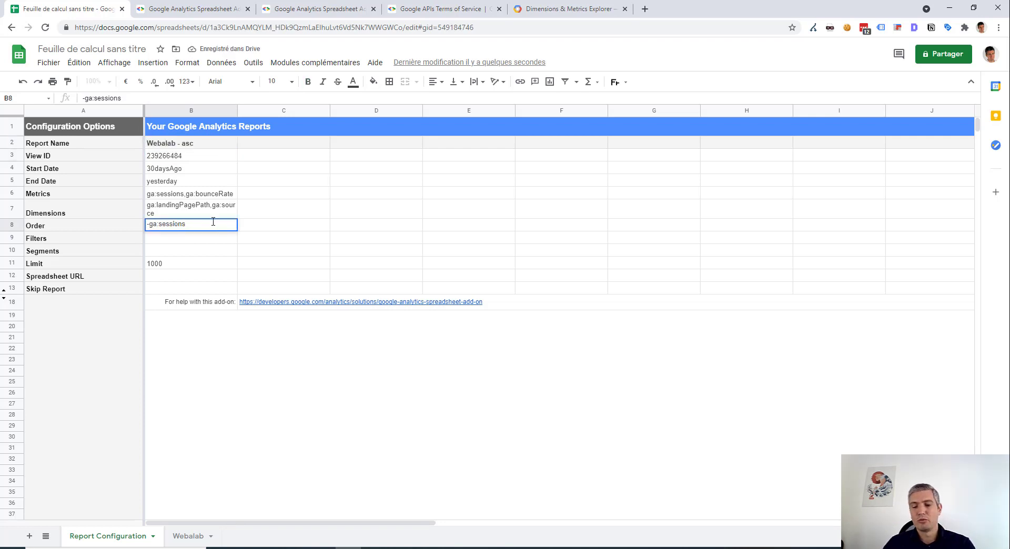
key("Home")
key("Delete")
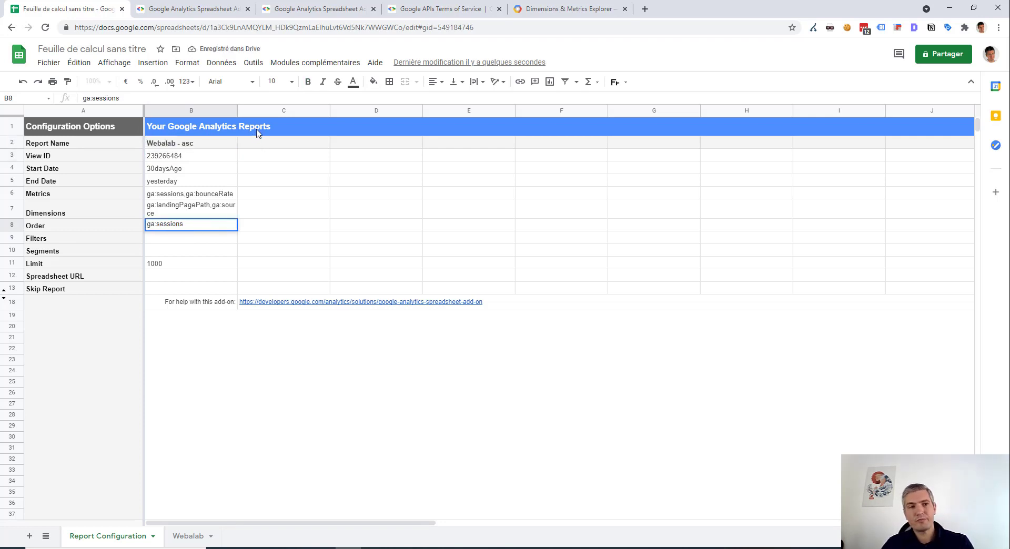
key("Return")
- Run the Webalab - asc report with the Google Analytics add-on and dismiss the report status message
left_click(330, 63)
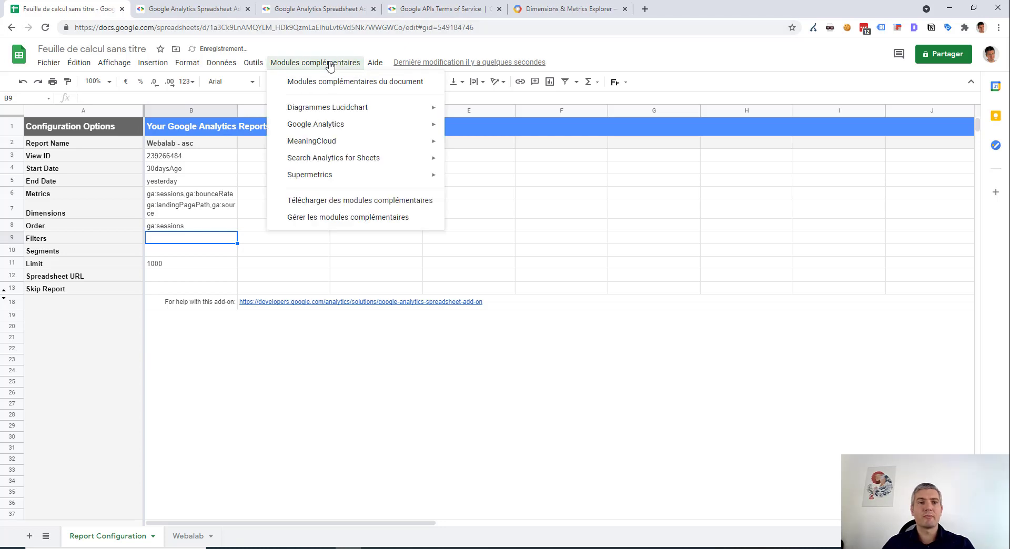
mouse_move(332, 125)
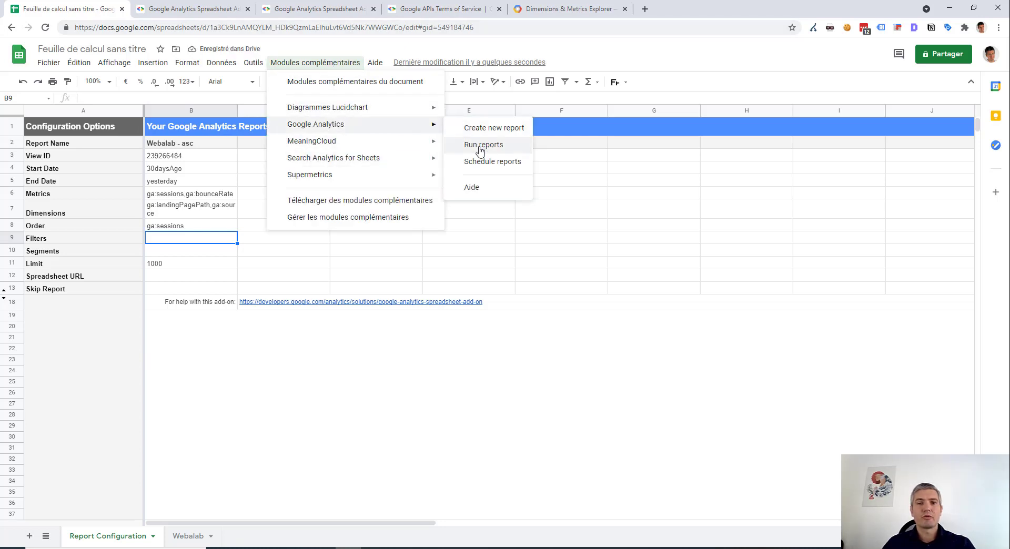
left_click(481, 147)
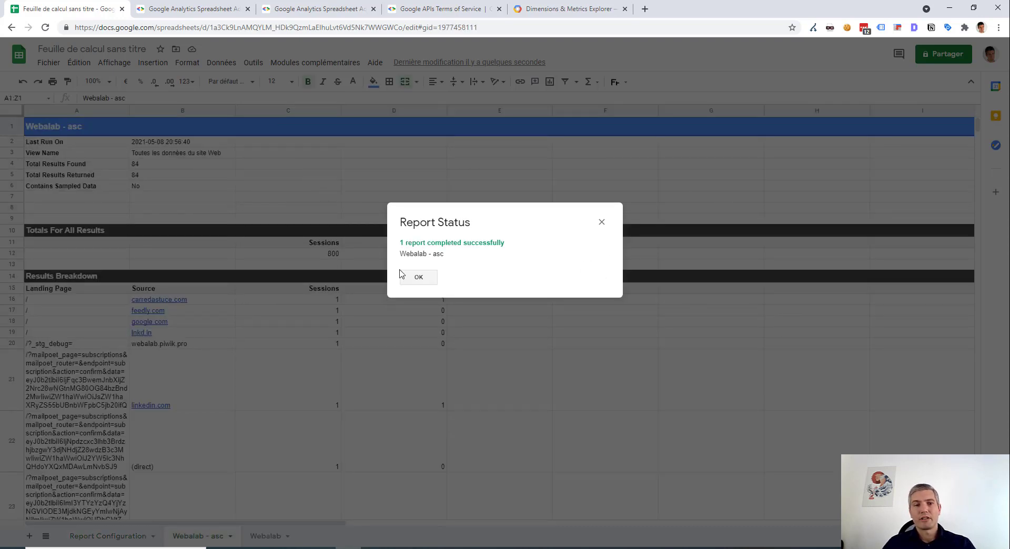
left_click(413, 281)
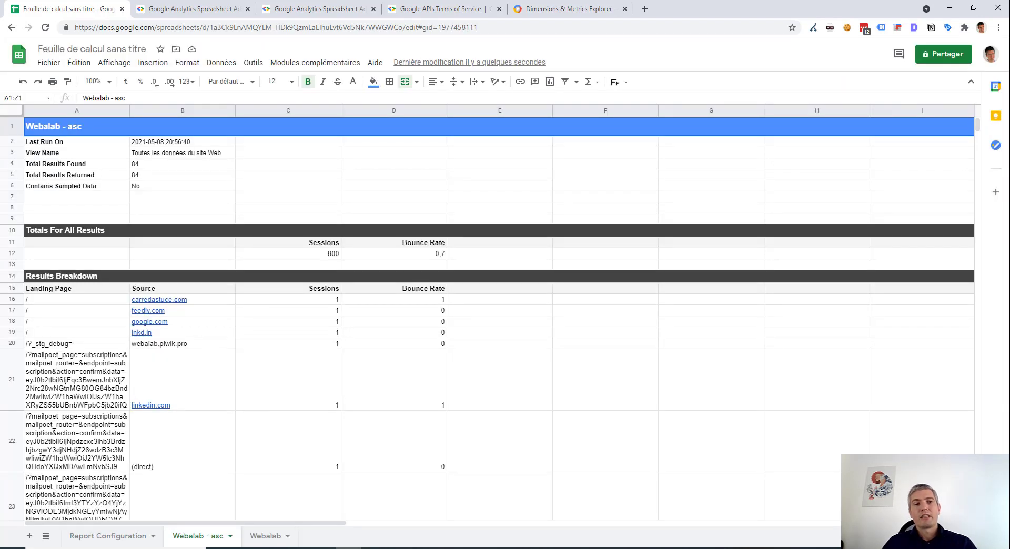
- Duplicate the report configuration in B2:B18 of Report Configuration into column C and clear the copied help text in C18
left_click(95, 532)
left_click_drag(190, 145, 184, 302)
key("ctrl+c")
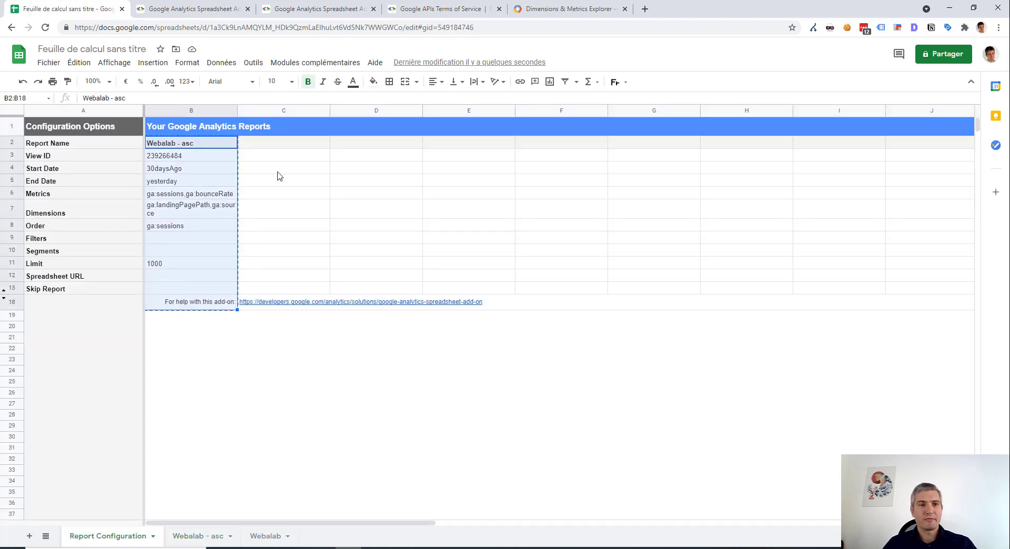
left_click(294, 146)
key("ctrl+v")
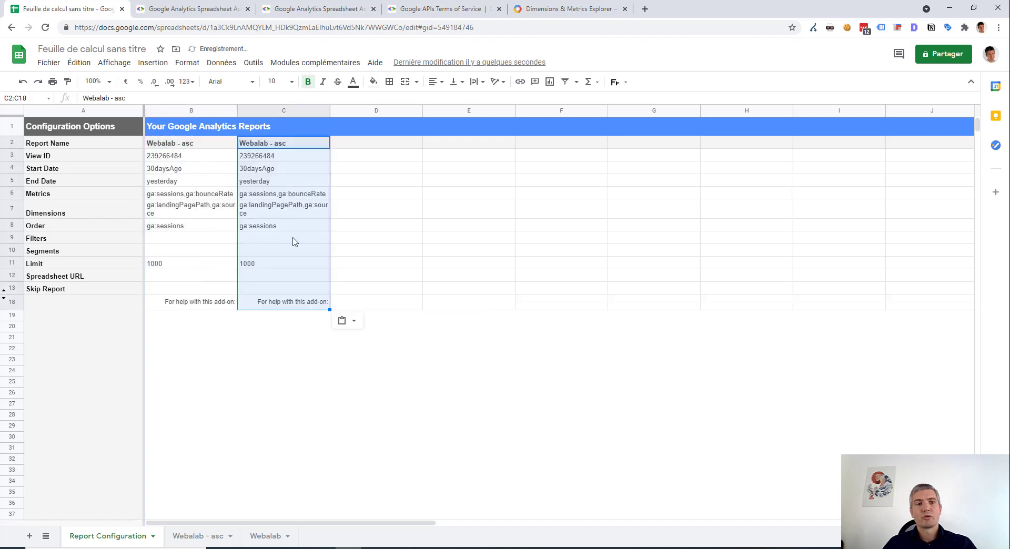
left_click(296, 302)
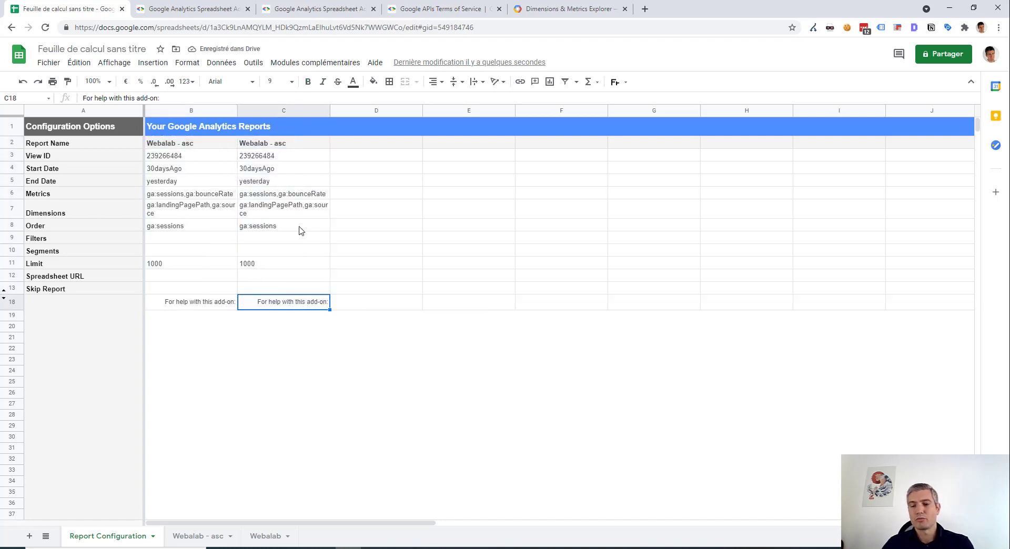
key("Delete")
- Rename the copied report in cell C2 to Webalab - desc
left_click(276, 148)
double_click(276, 149)
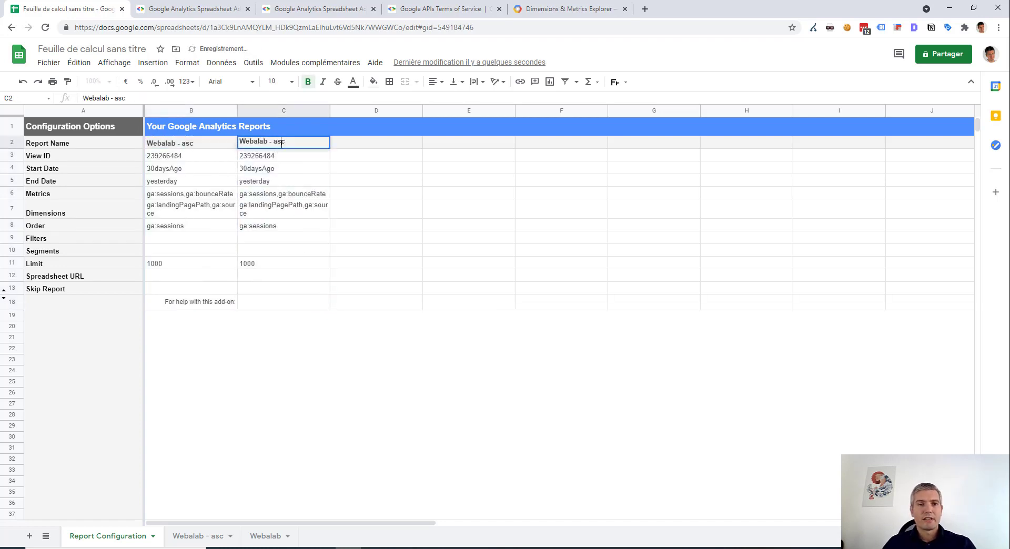
double_click(279, 144)
type("e\"")
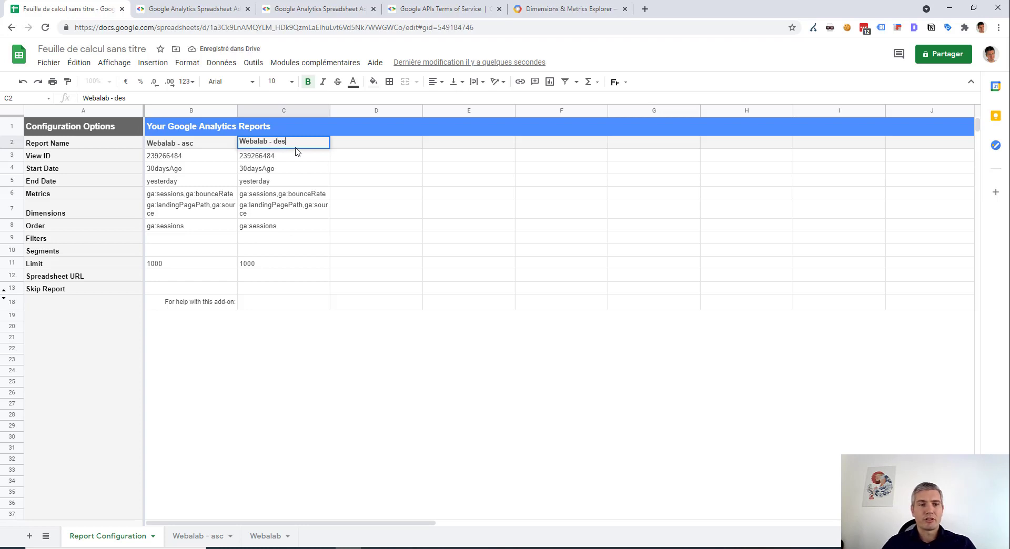
key("Return")
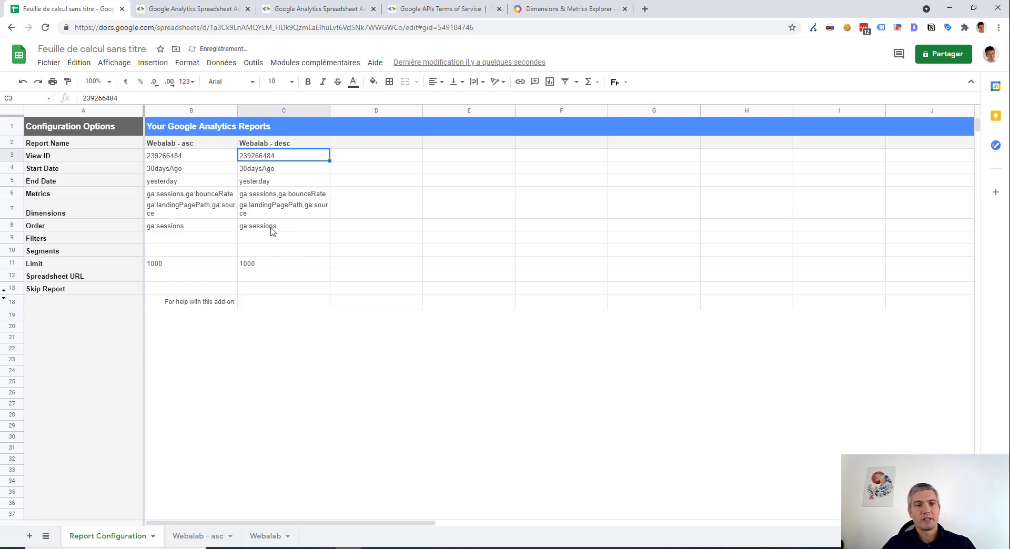
- Set the Order of the second report in cell C8 to -ga:sessions
left_click(271, 230)
double_click(273, 230)
type("-")
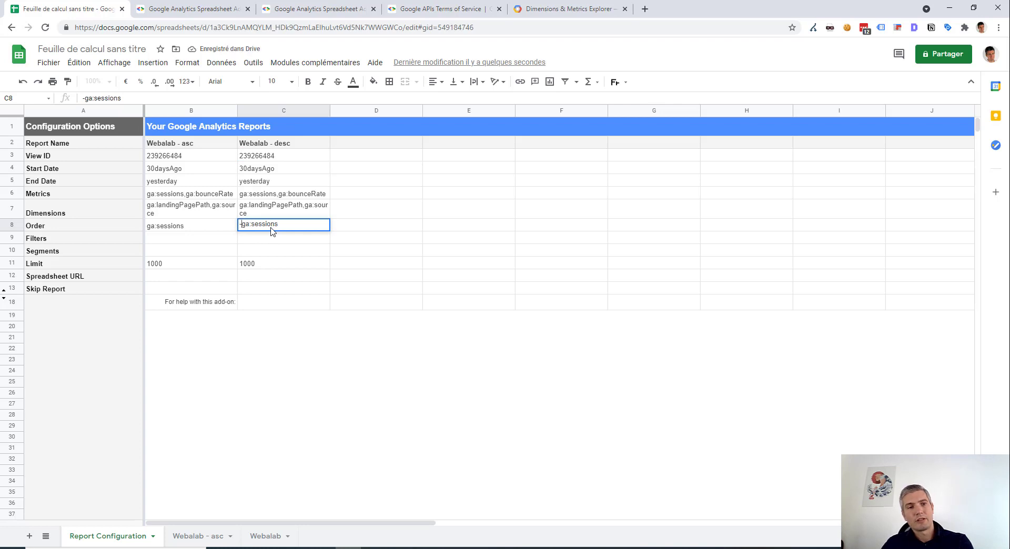
key("Return")
- Run both configured reports with the Google Analytics add-on, dismiss the report status, and check the Webalab - asc results
left_click(306, 66)
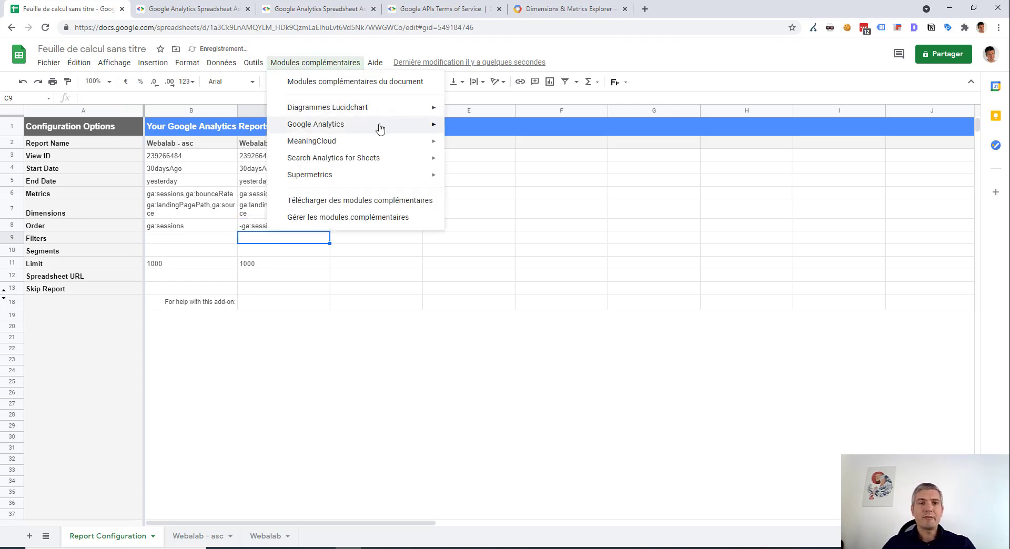
mouse_move(384, 127)
left_click(485, 144)
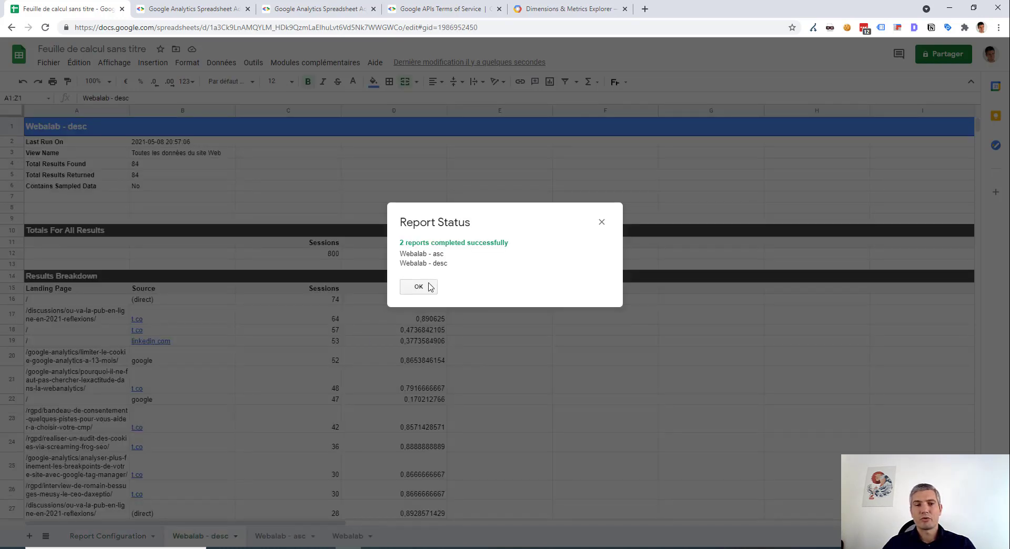
left_click(427, 287)
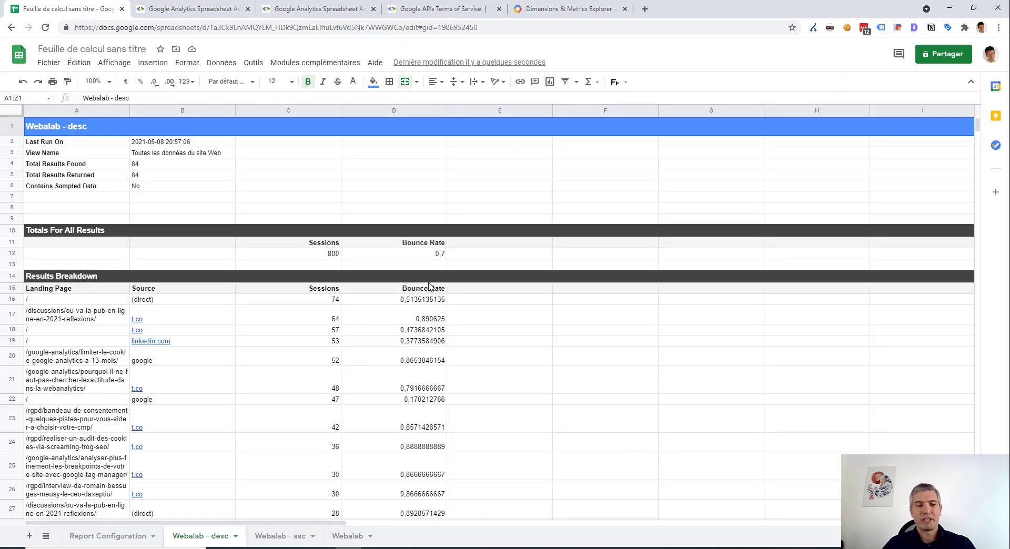
left_click(295, 537)
left_click(107, 538)
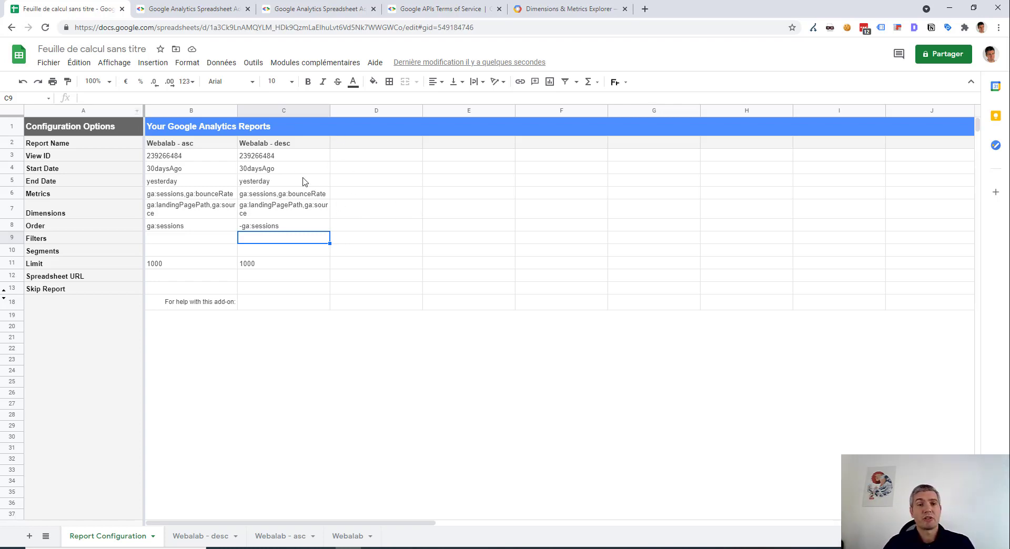
- Examine the Google Analytics add-on's options for running reports automatically, including the frequency choices, and leave without saving
left_click(324, 64)
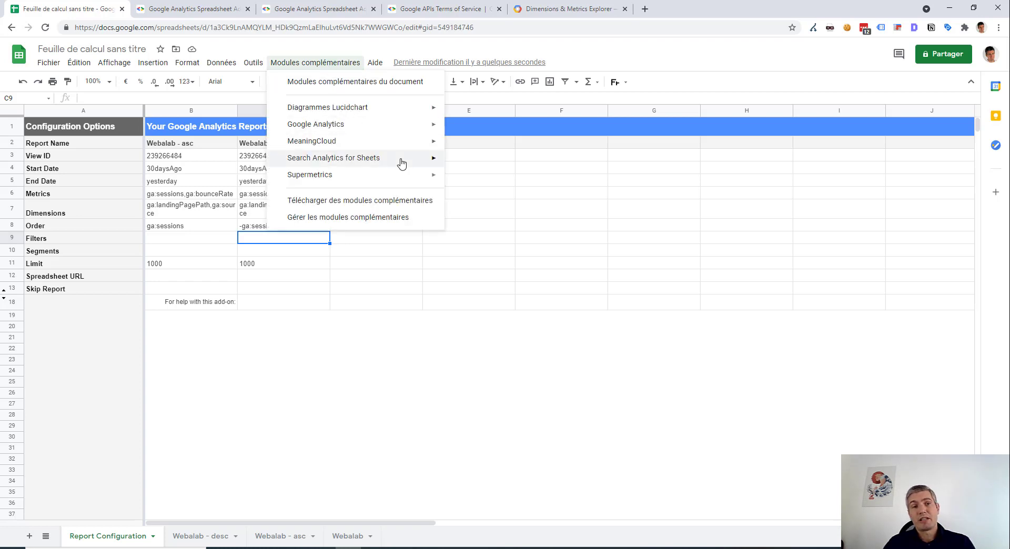
mouse_move(379, 137)
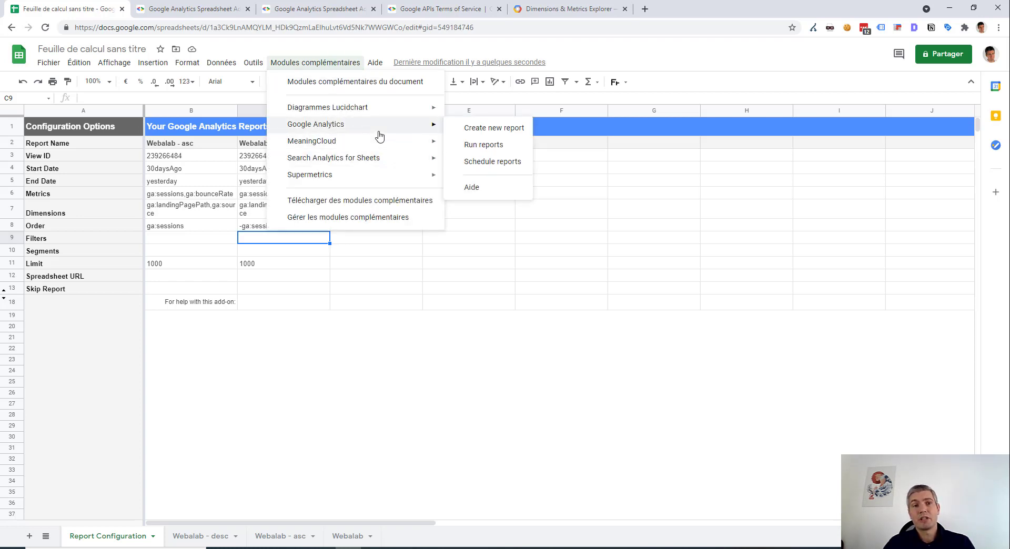
left_click(484, 166)
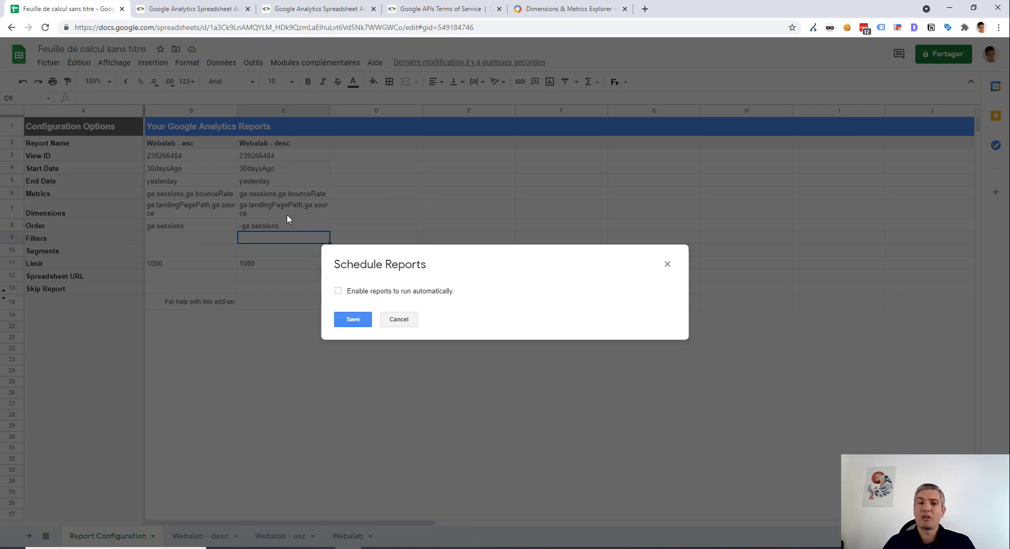
left_click(363, 293)
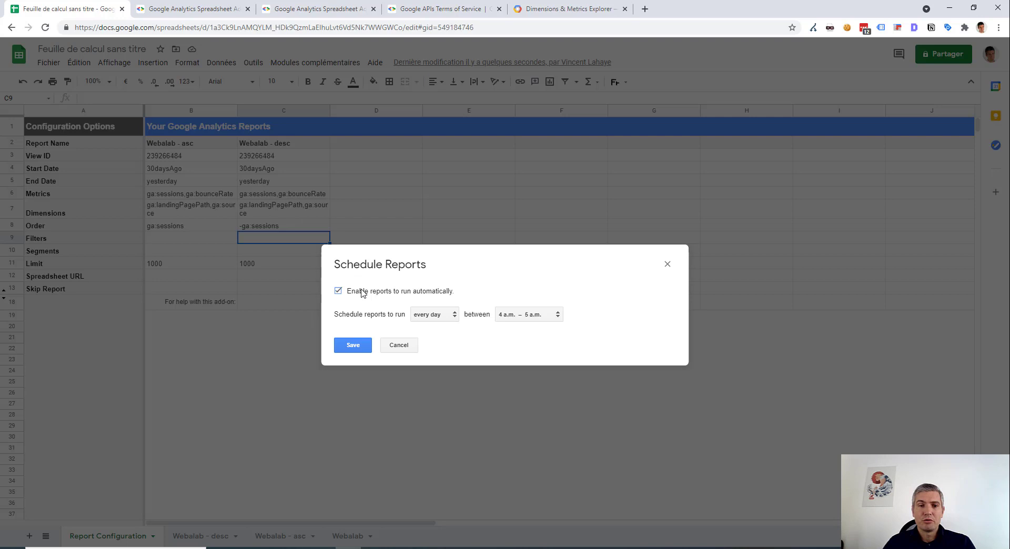
left_click(429, 315)
left_click(437, 313)
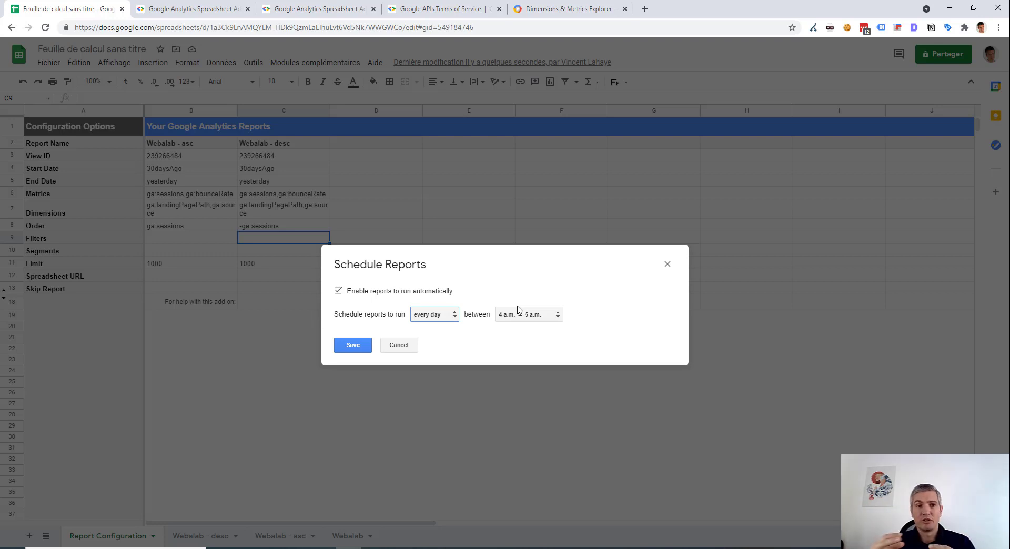
left_click(389, 351)
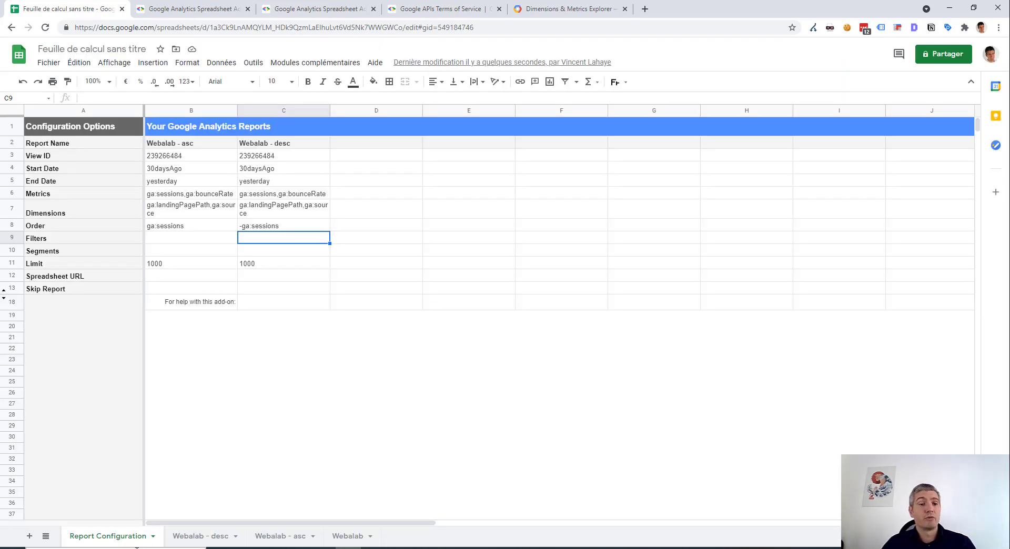
- Review the Webalab - desc results sheet and that report's order, end date and name in Report Configuration
left_click(191, 536)
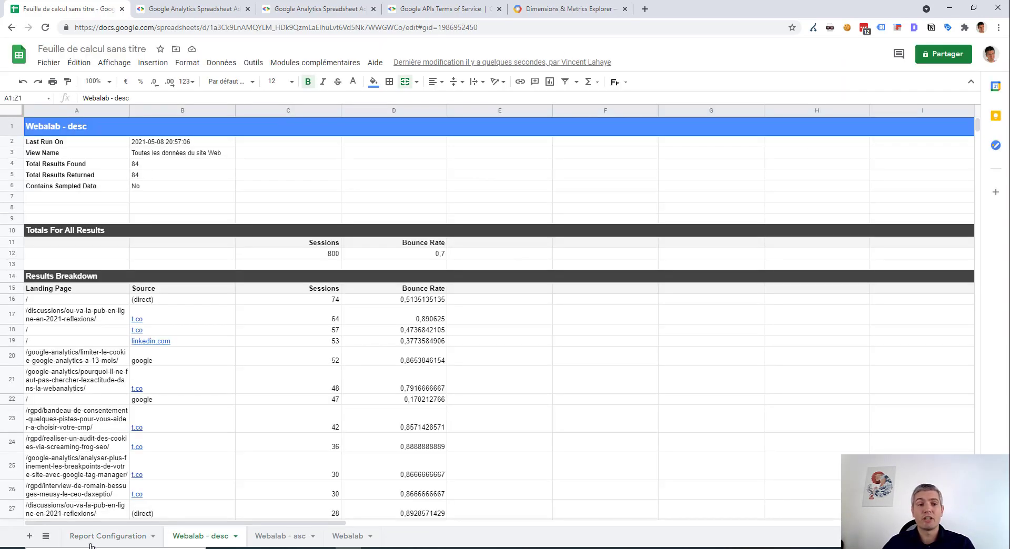
left_click(108, 537)
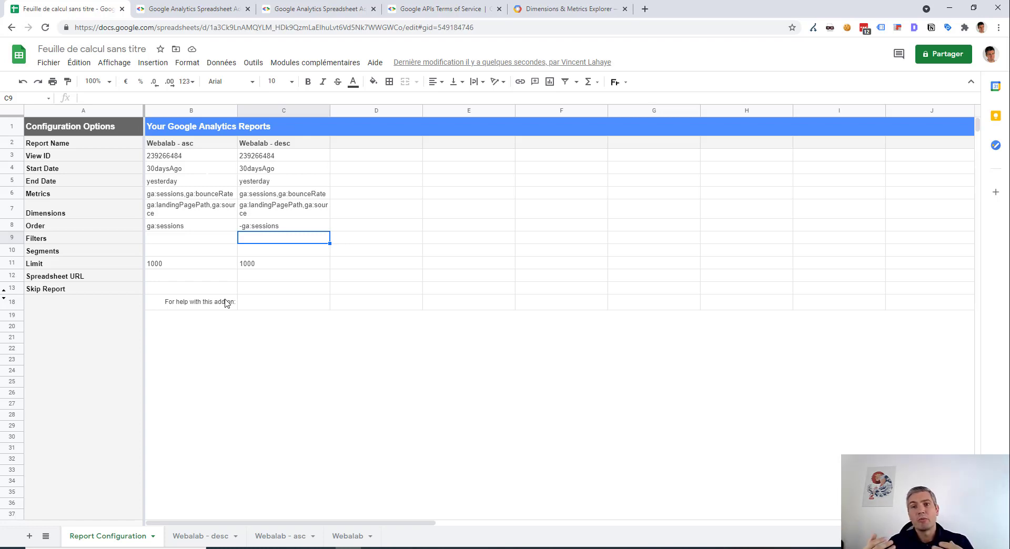
left_click(263, 227)
left_click(243, 181)
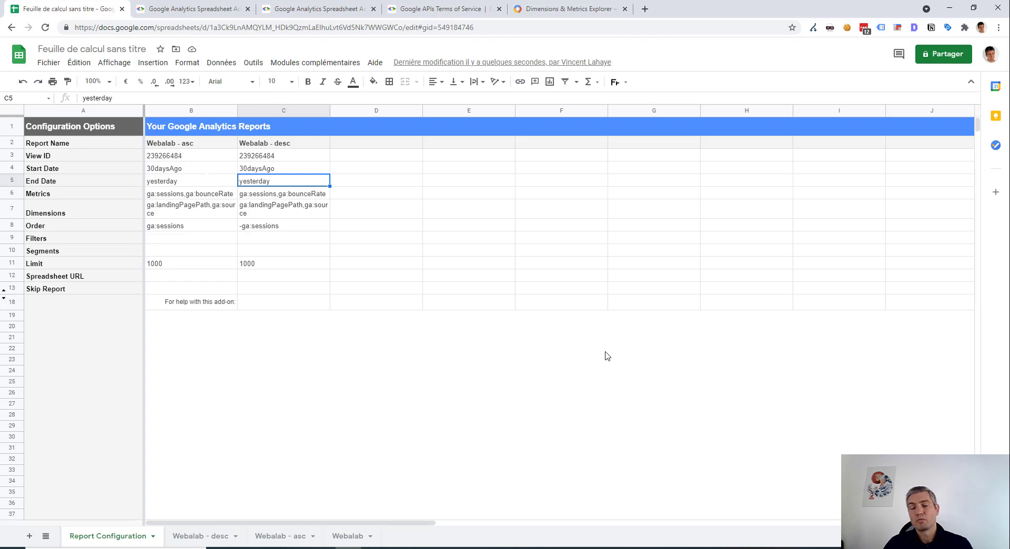
left_click(284, 147)
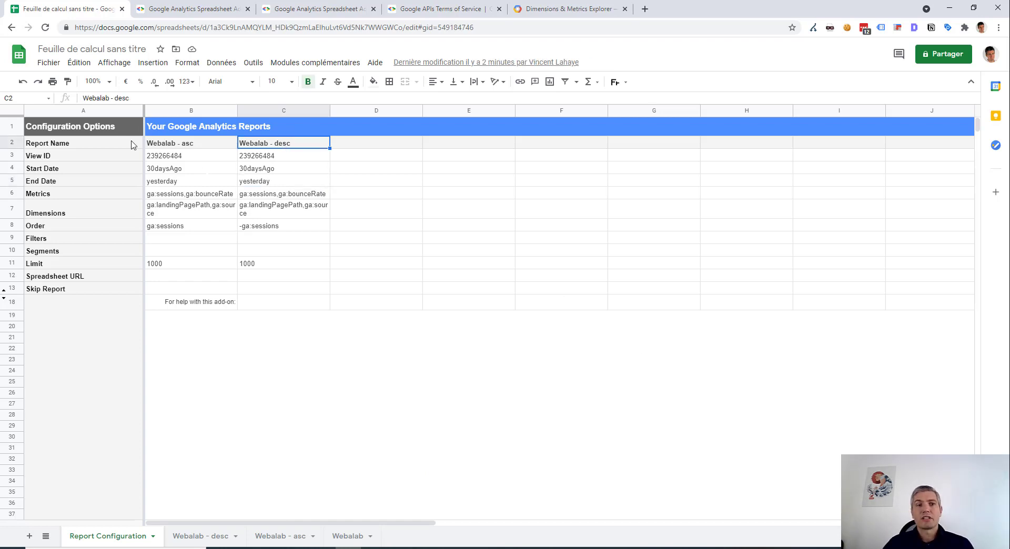
- Try to set the Webalab - desc Start Date in cell C4 with the formula =date(today())
left_click(317, 171)
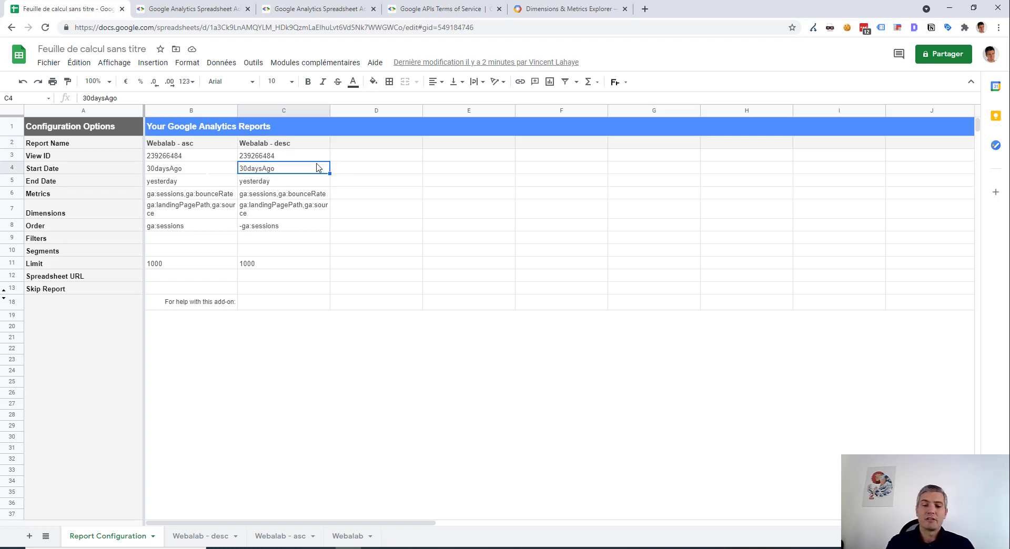
type("=date")
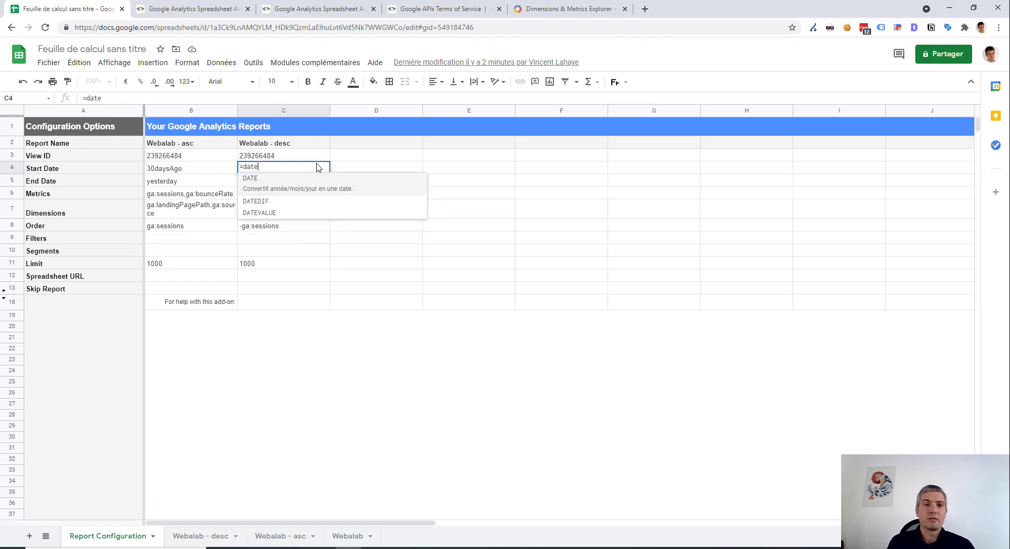
type("(to")
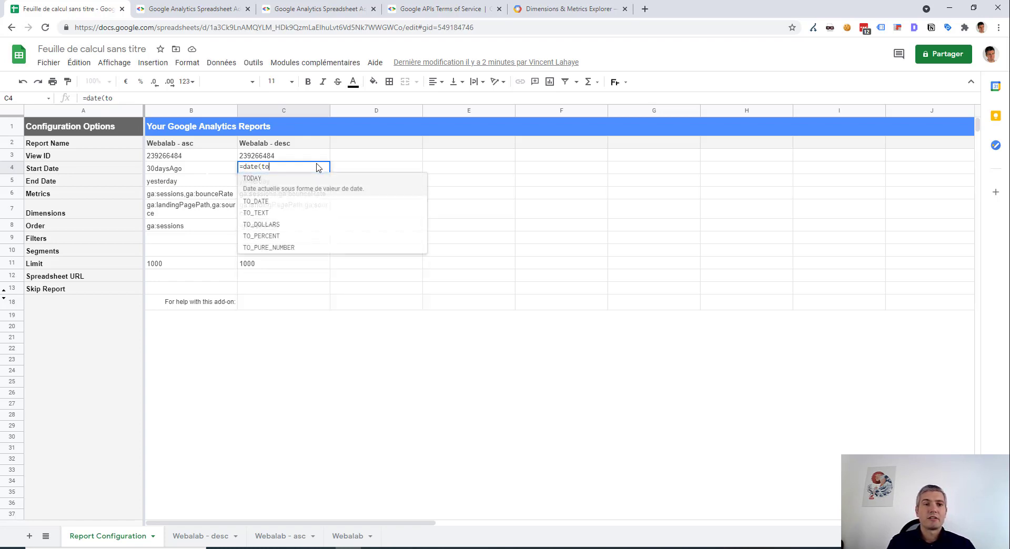
type("day")
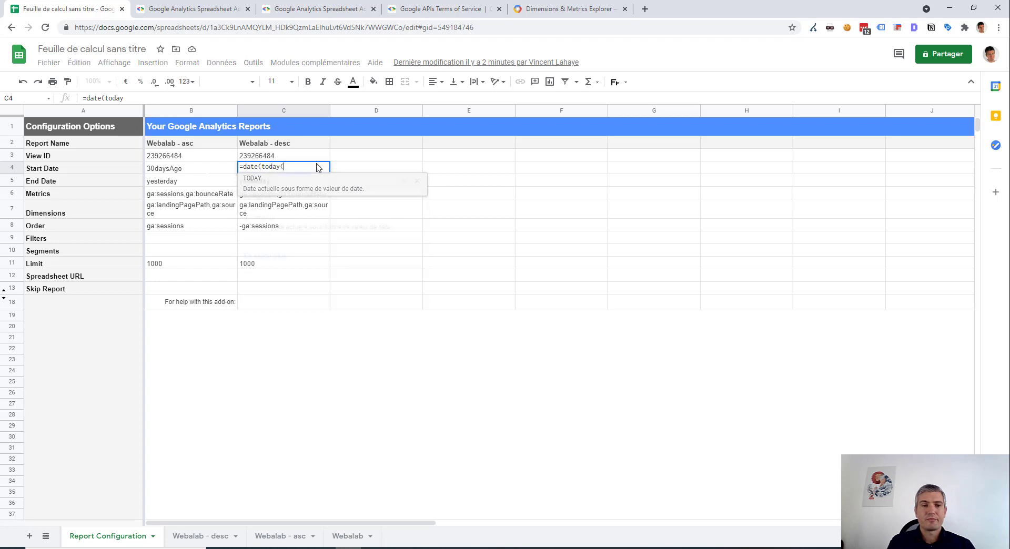
type("())")
key("Return")
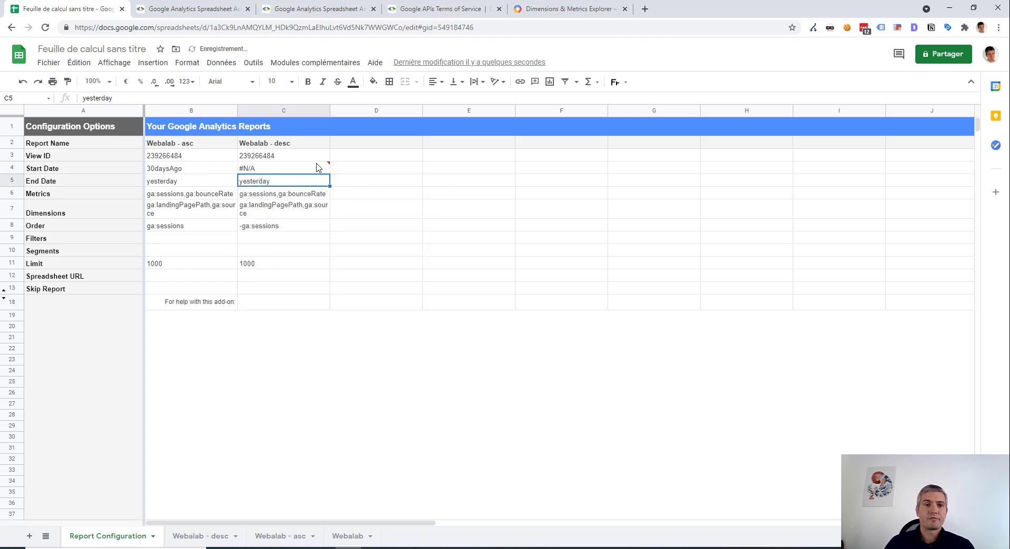
- Try to correct the Start Date formula in cell C4 by reducing it to =date()
left_click(316, 167)
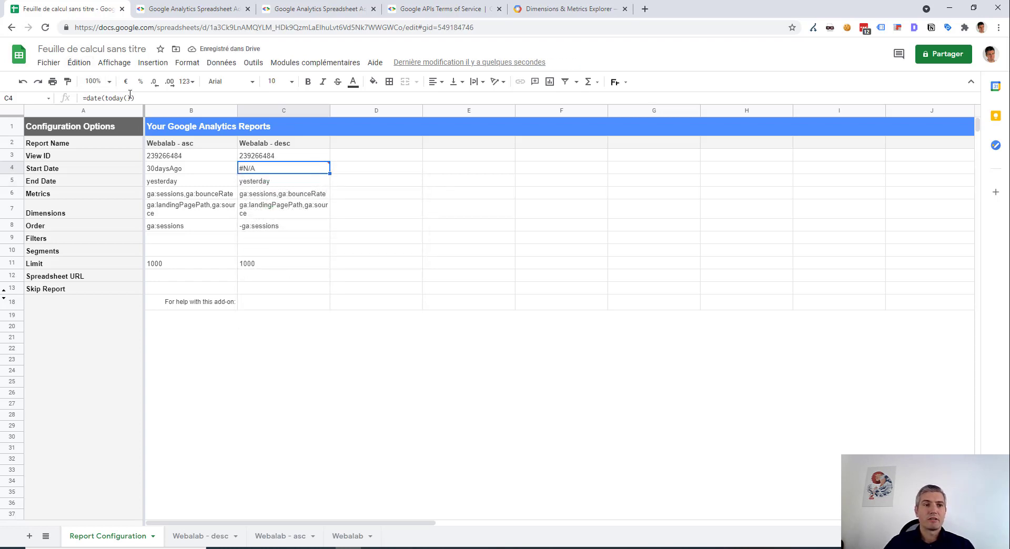
key("Return")
key("BackSpace")
key("BackSpace")
key("BackSpace")
key("BackSpace")
key("BackSpace")
key("BackSpace")
key("BackSpace")
key("BackSpace")
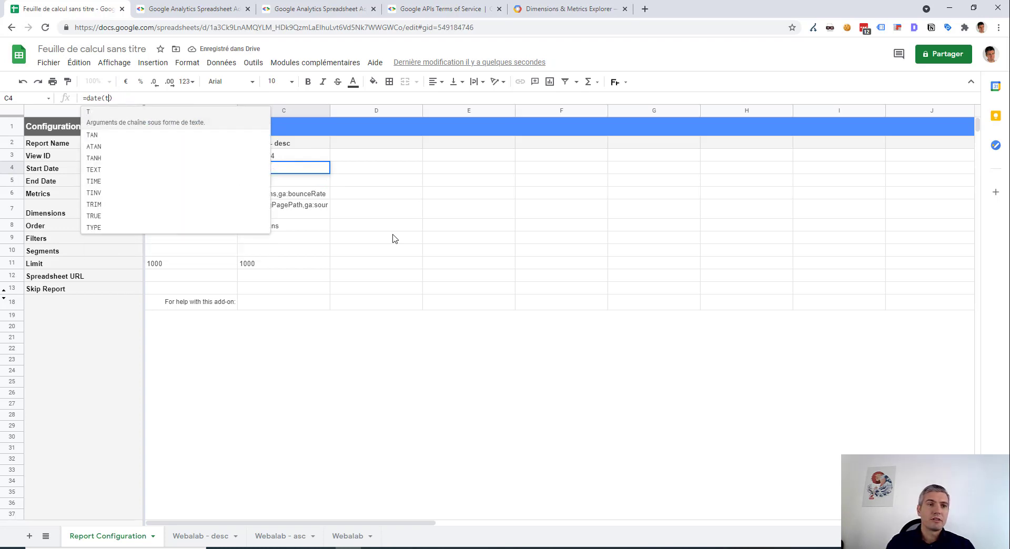
key("Return")
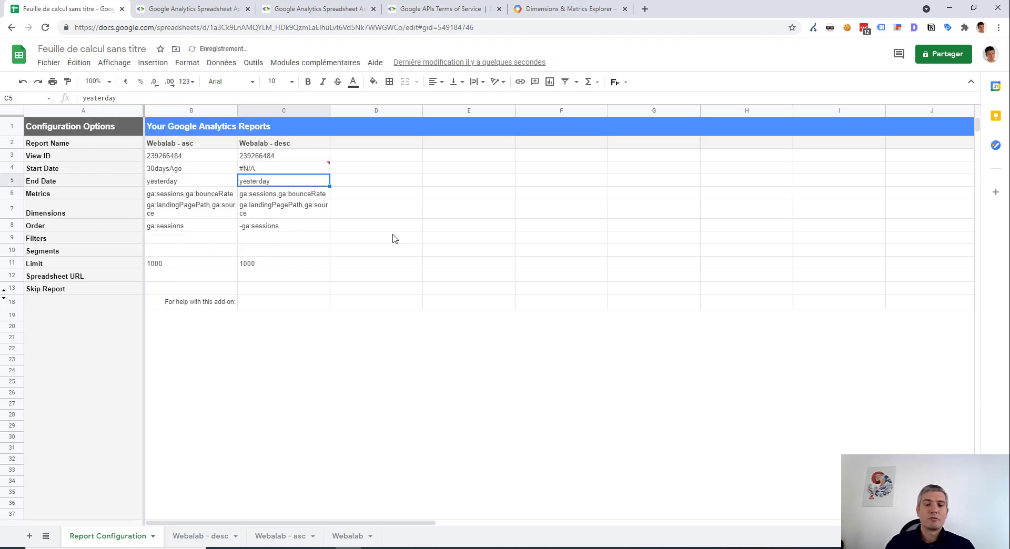
key("Up")
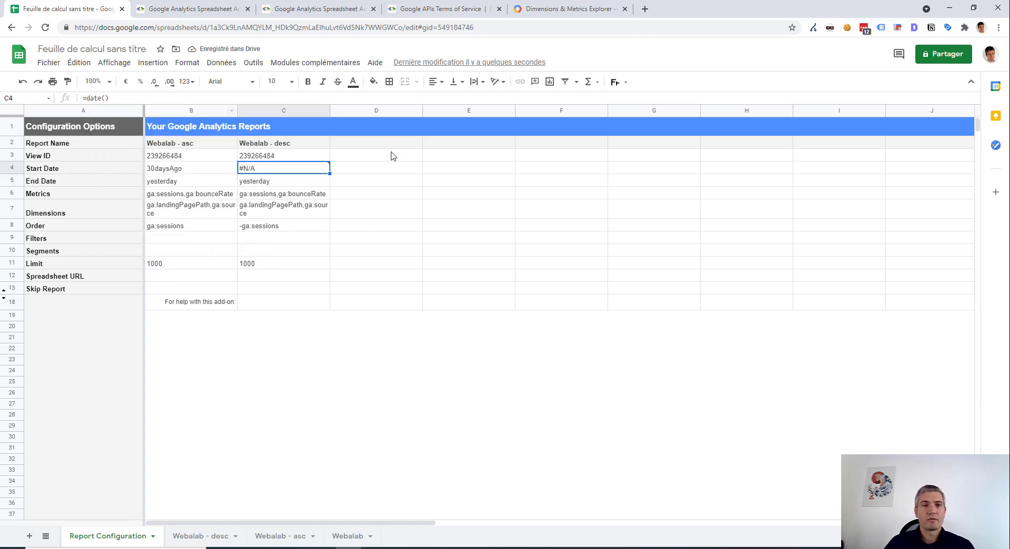
- Set the Start Date of the second report in cell C4 to the formula =today()
left_click(391, 155)
left_click(302, 173)
type("=to")
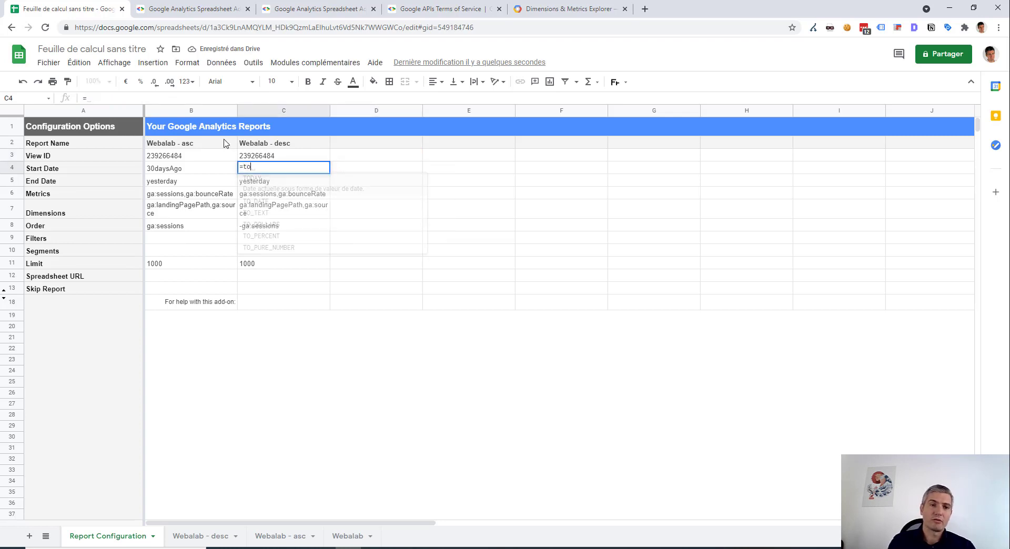
type("day(")
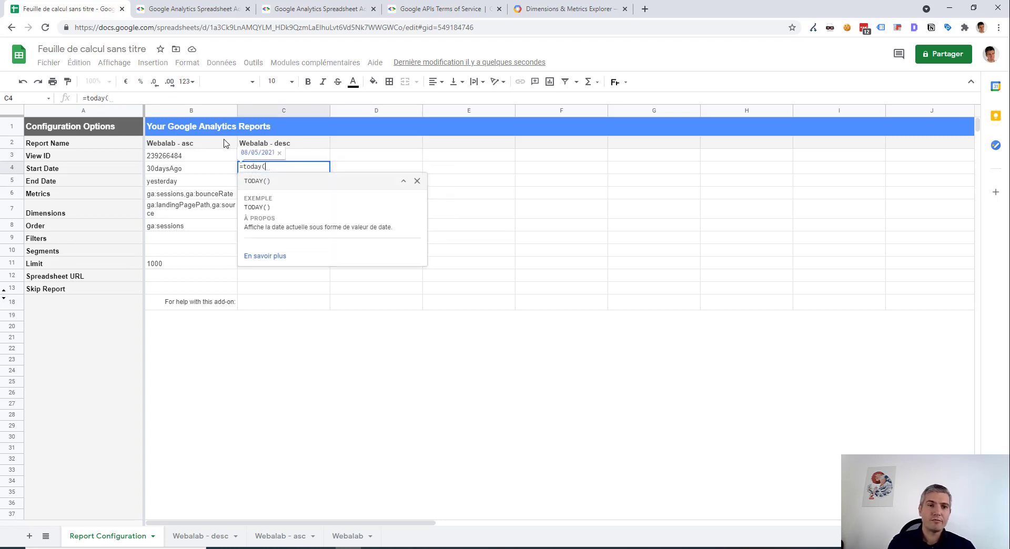
type(")")
key("Return")
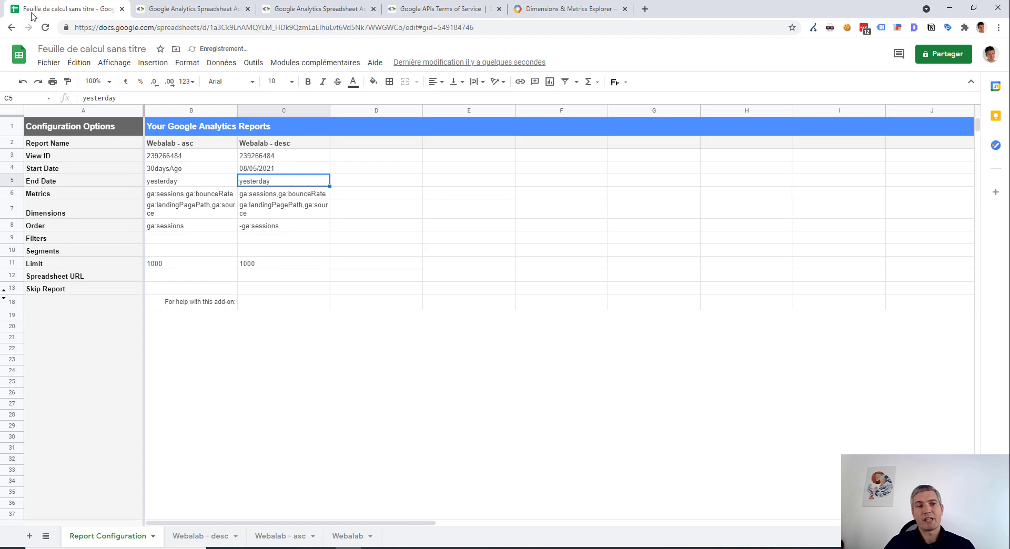
- Replace the second report's name in cell C2 with the formula ="Webalab "&Today()
left_click(294, 170)
left_click(292, 145)
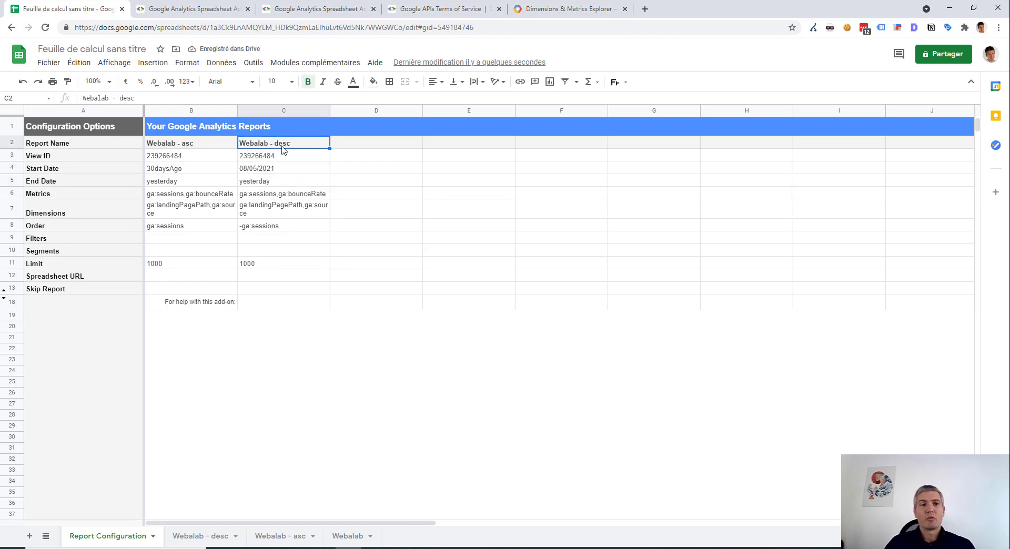
double_click(284, 144)
double_click(283, 142)
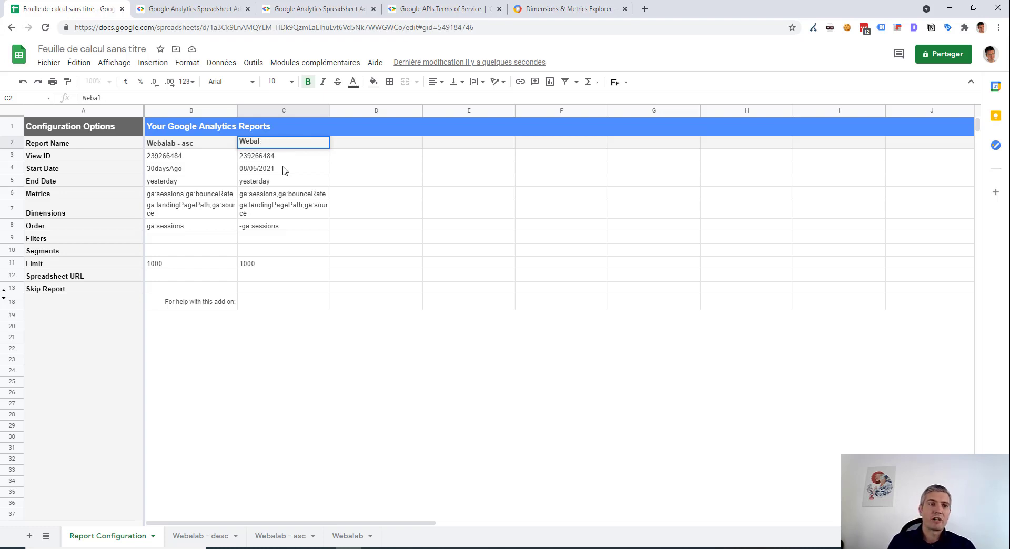
key("BackSpace")
key("BackSpace")
key("BackSpace")
key("BackSpace")
key("BackSpace")
type("=")
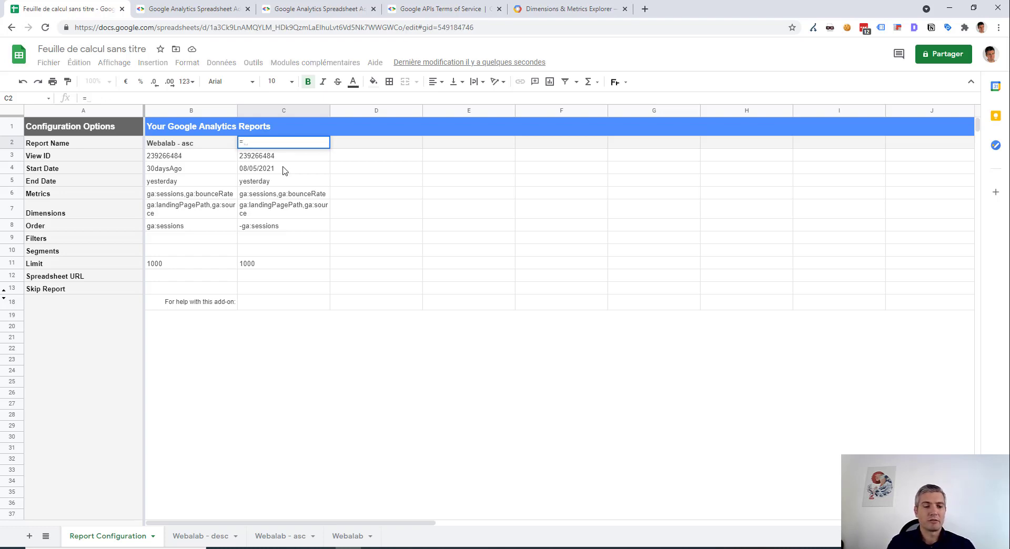
type("\"Webalab")
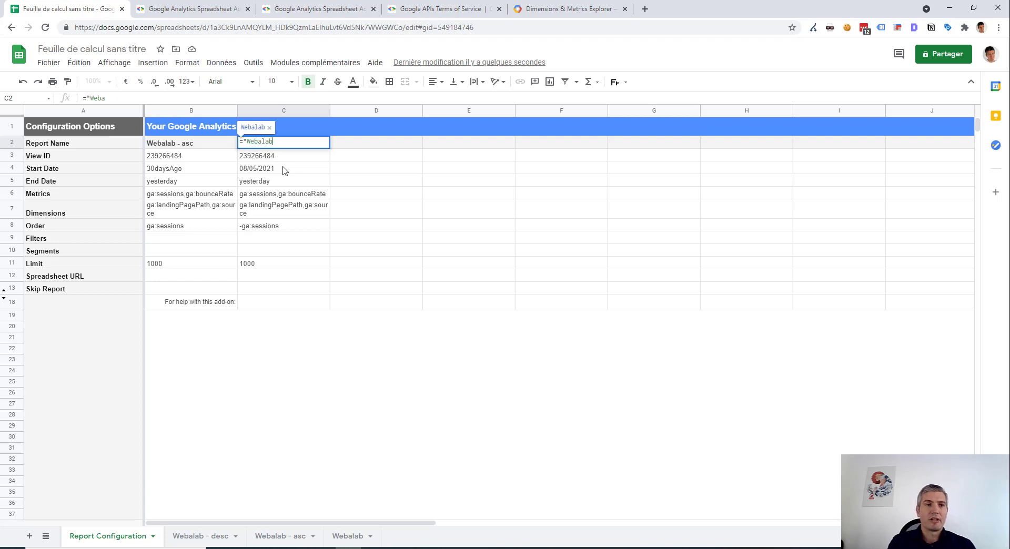
type("\" ²")
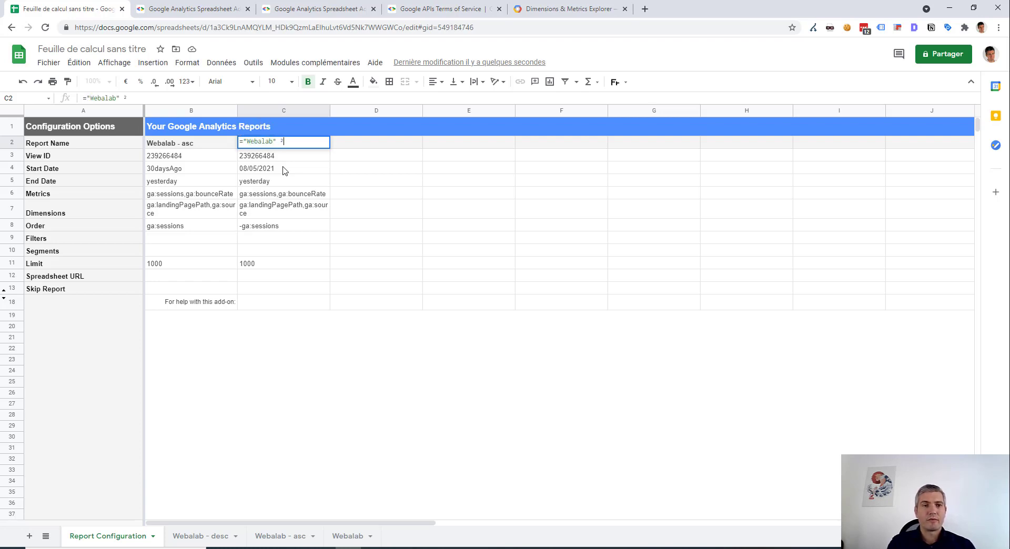
key("BackSpace")
key("BackSpace")
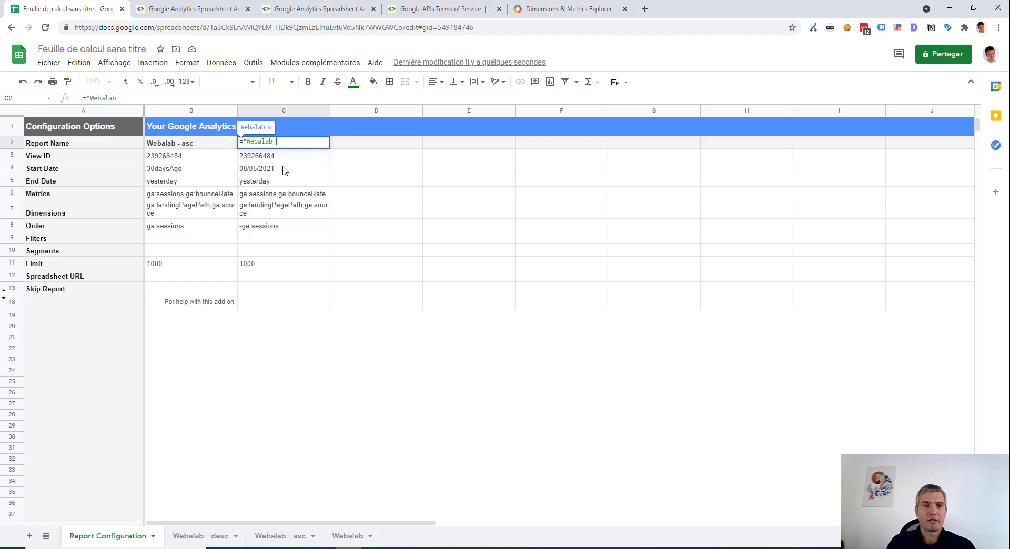
type("&")
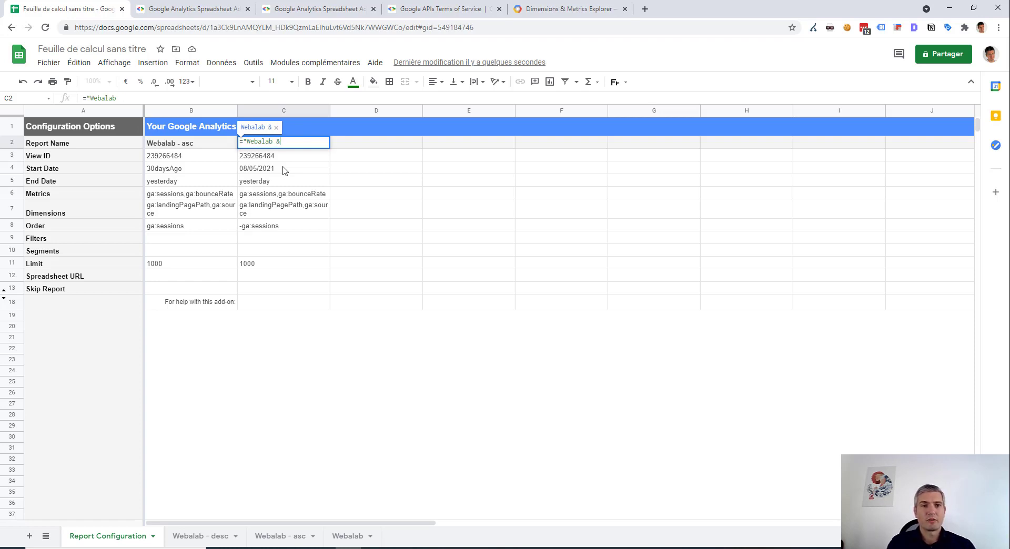
type("\"&")
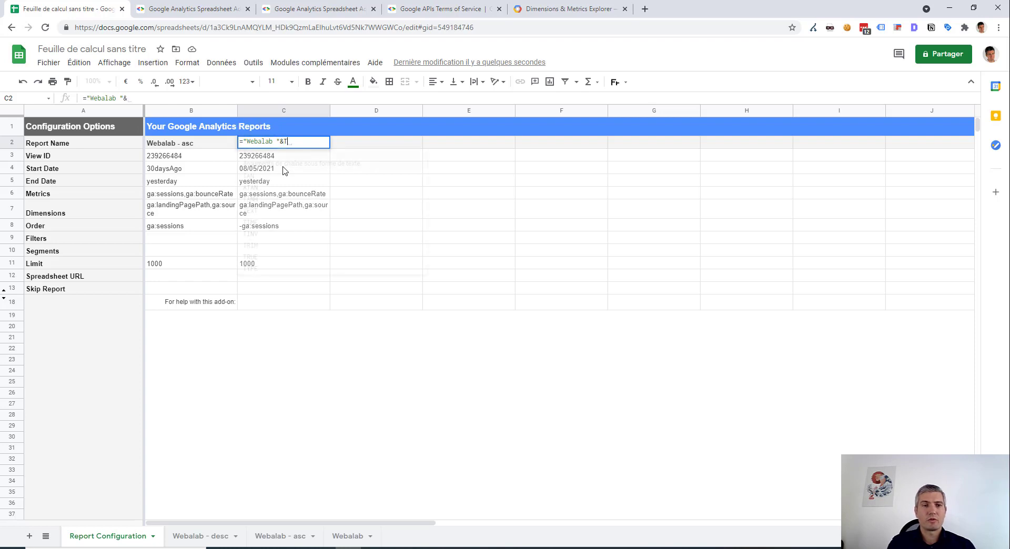
type("Today()")
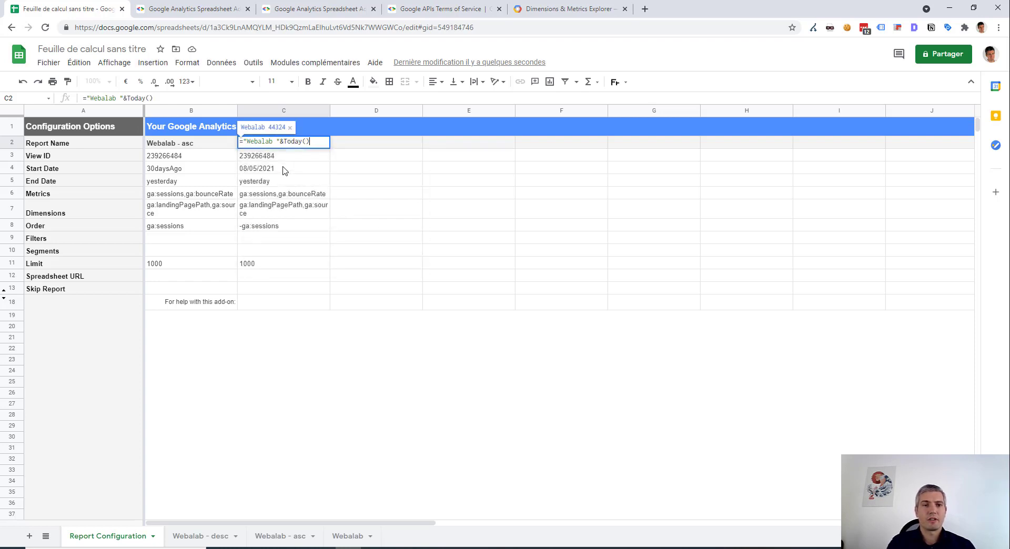
- Wrap Today() in the day function in the C2 name formula and append an & for the next part
left_click(287, 141)
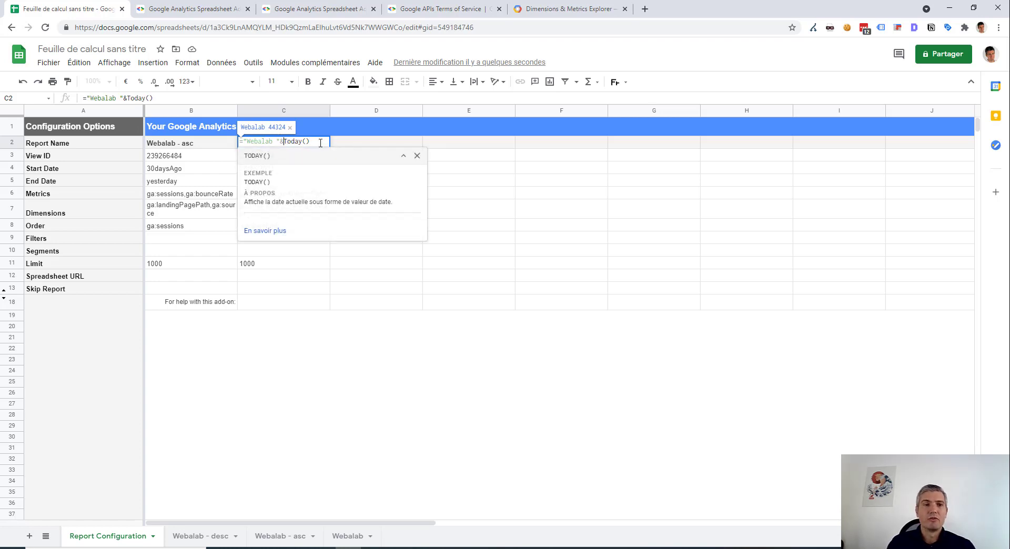
type("day(")
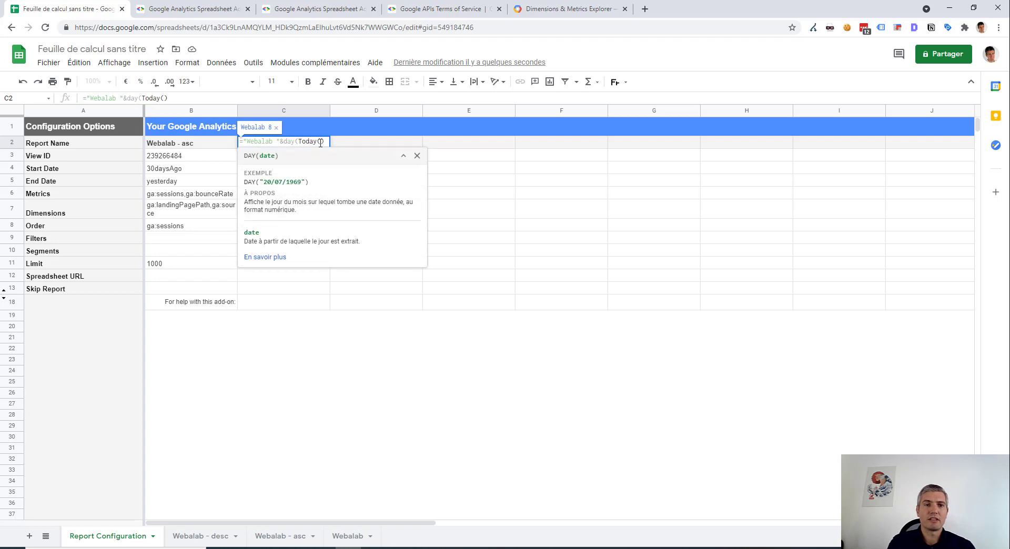
left_click(331, 141)
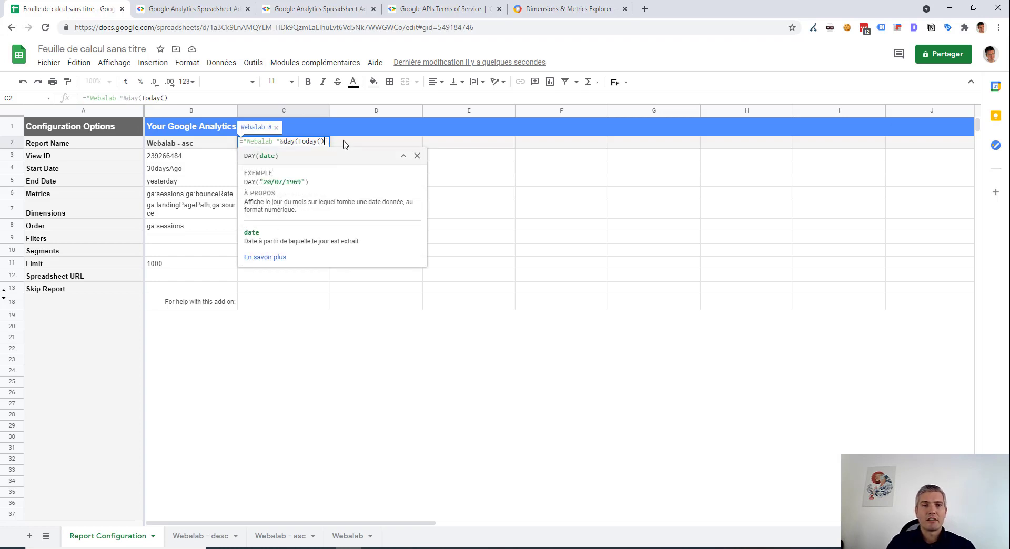
type("&")
key("BackSpace")
type(")&")
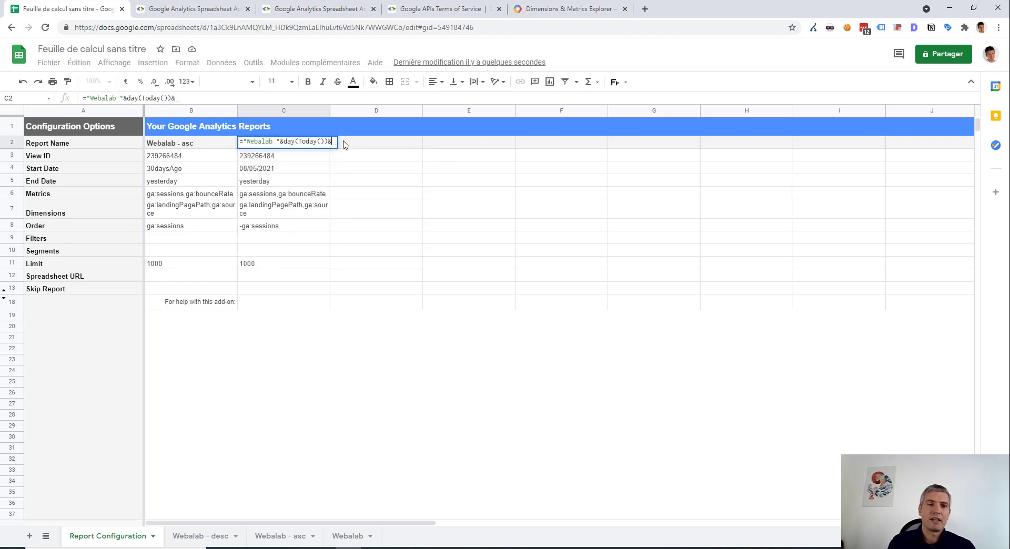
- Append month(today())& to the report name formula in C2
type("month(")
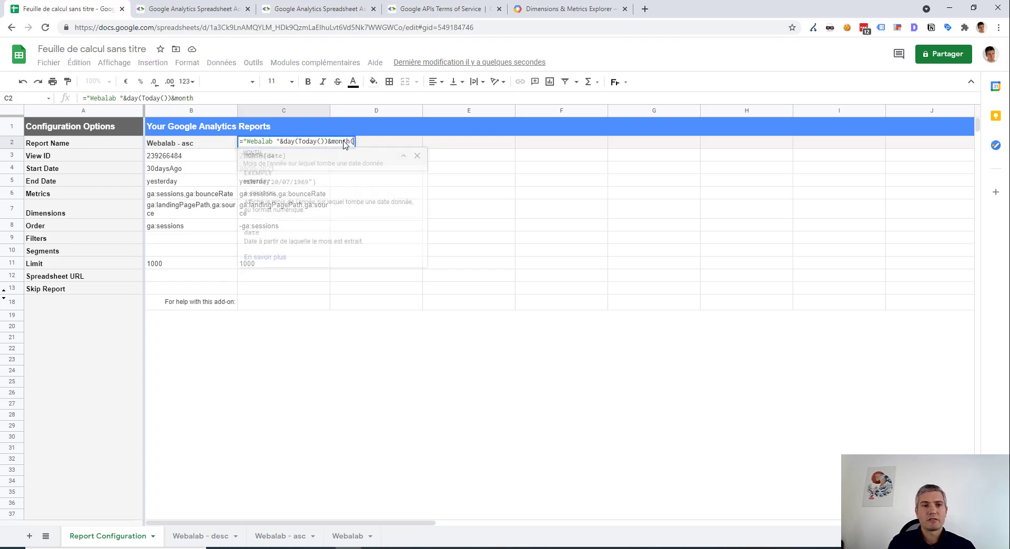
type("today)&")
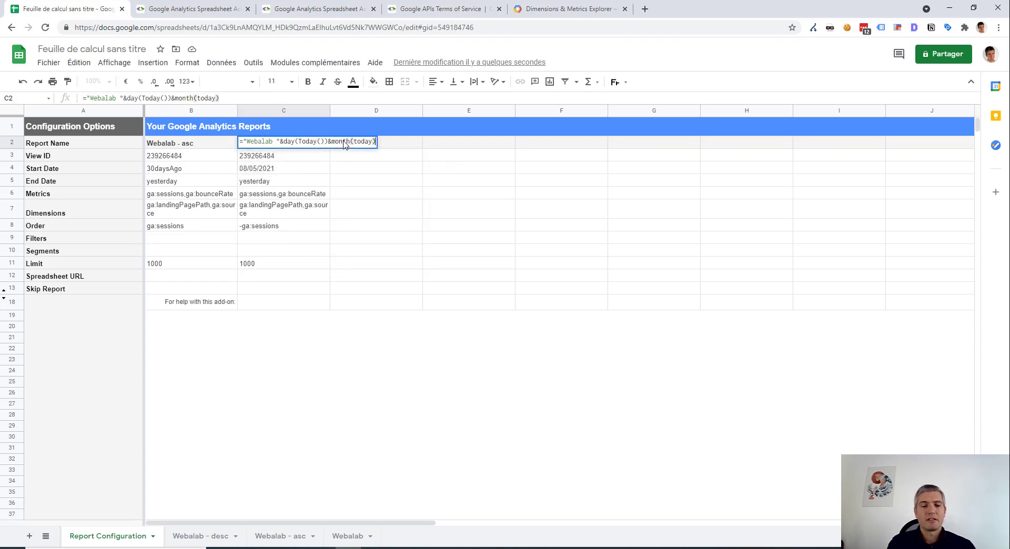
key("BackSpace")
key("BackSpace")
type("(")
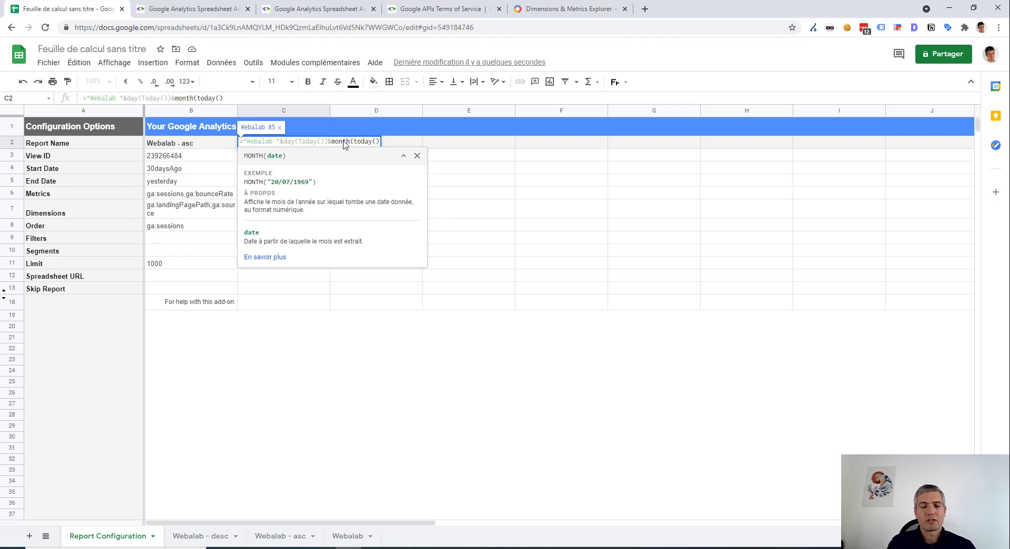
type("))&")
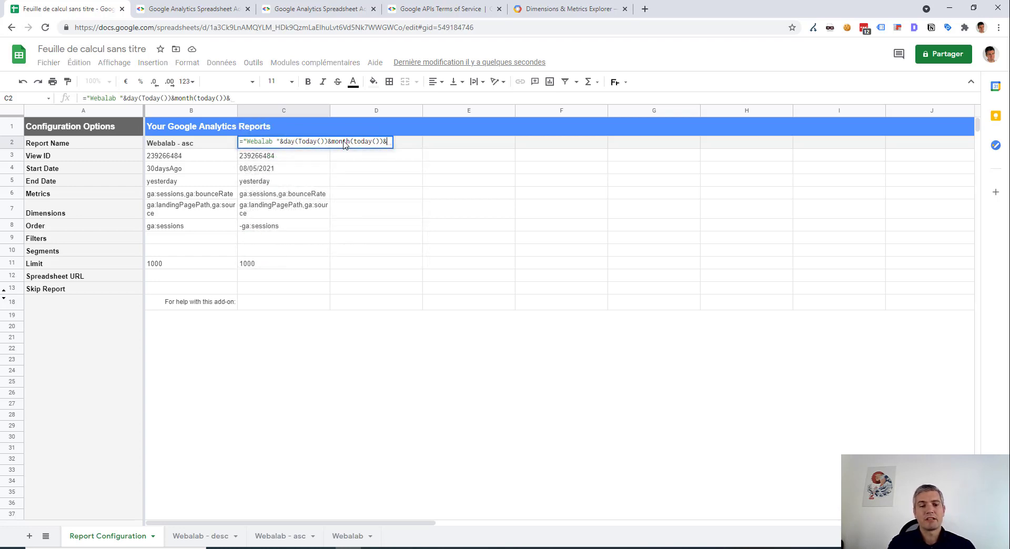
- Complete the C2 report name formula by appending year(today())
type("year")
type("(d")
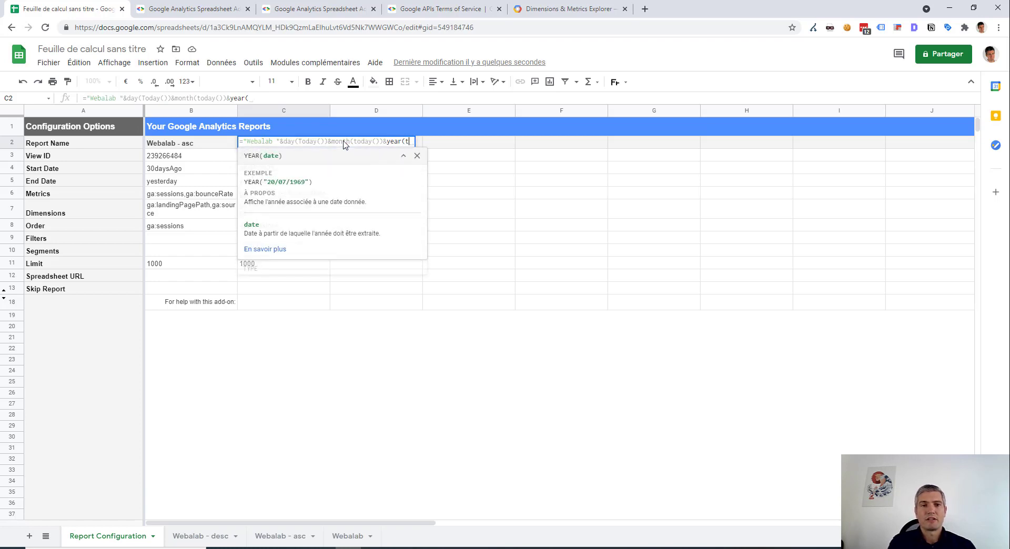
key("BackSpace")
type("today")
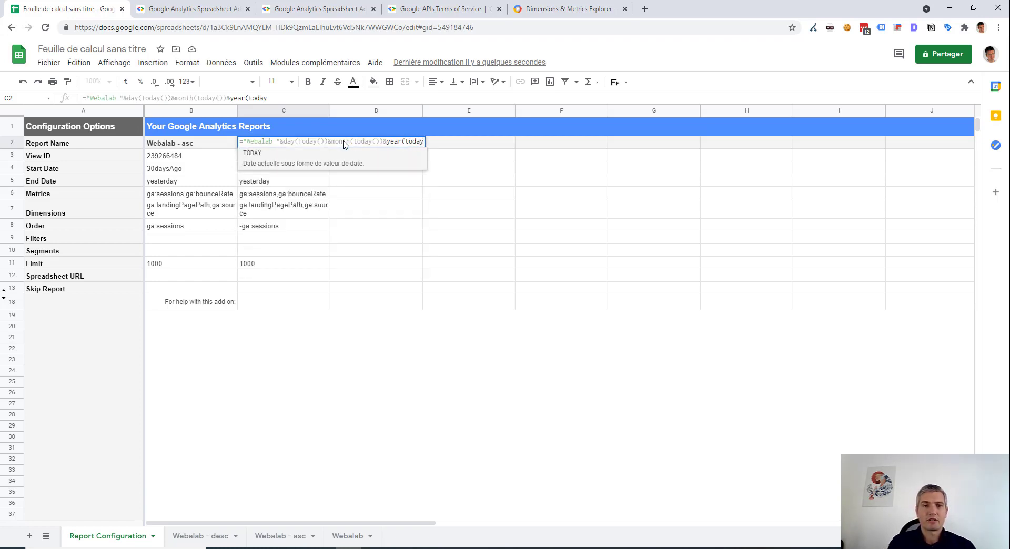
type("())")
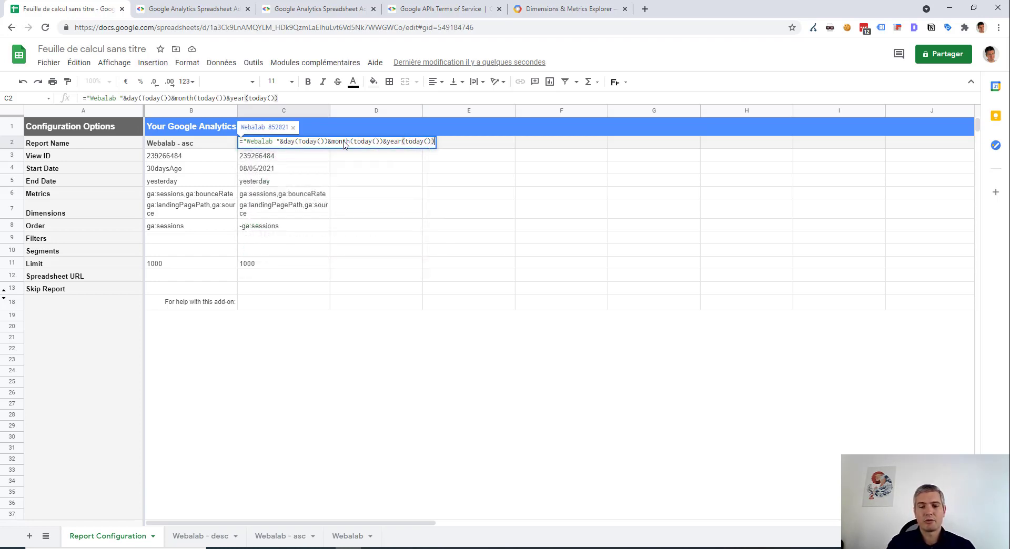
key("Return")
- Insert "/"& between the day and month parts of the C2 report name formula
left_click(298, 144)
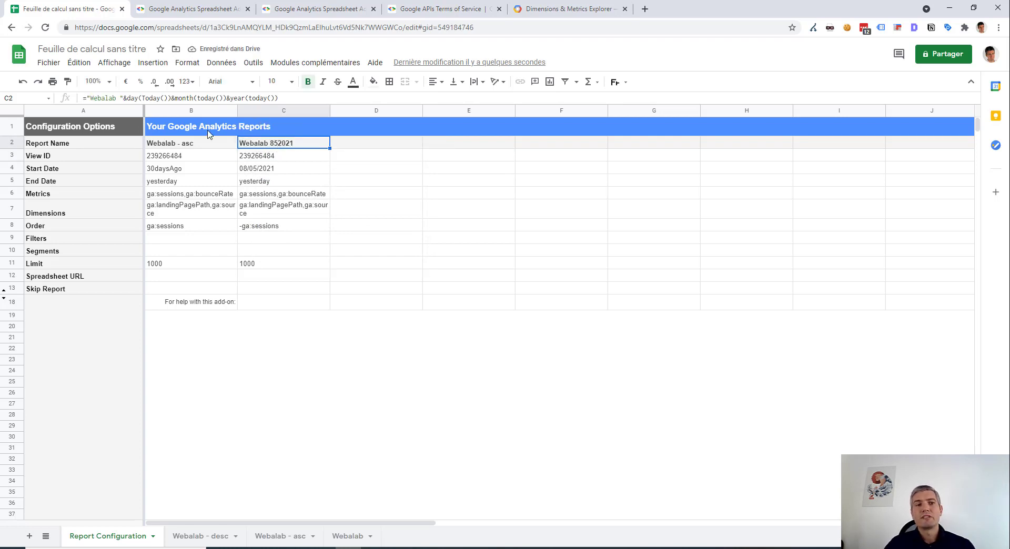
left_click(174, 99)
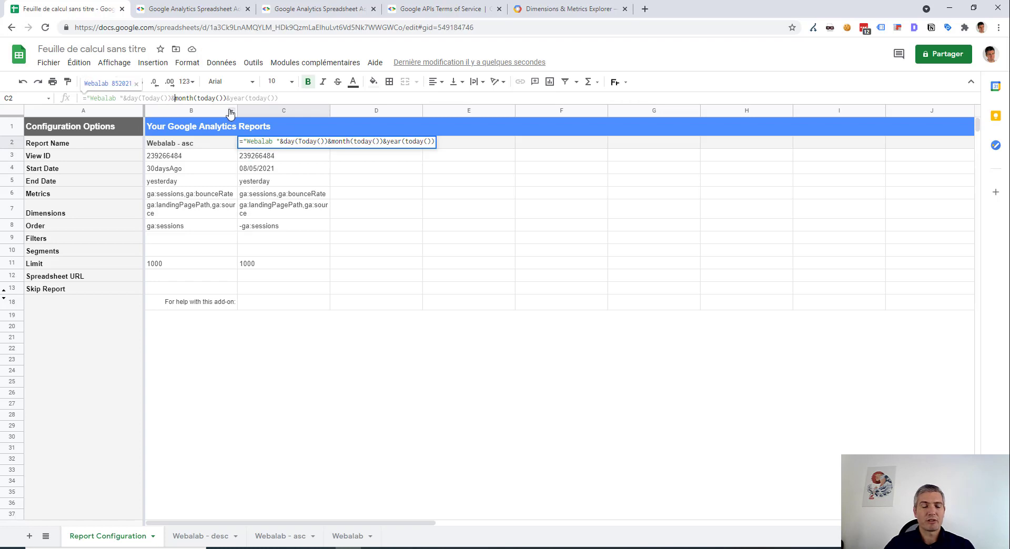
type("\"/\"")
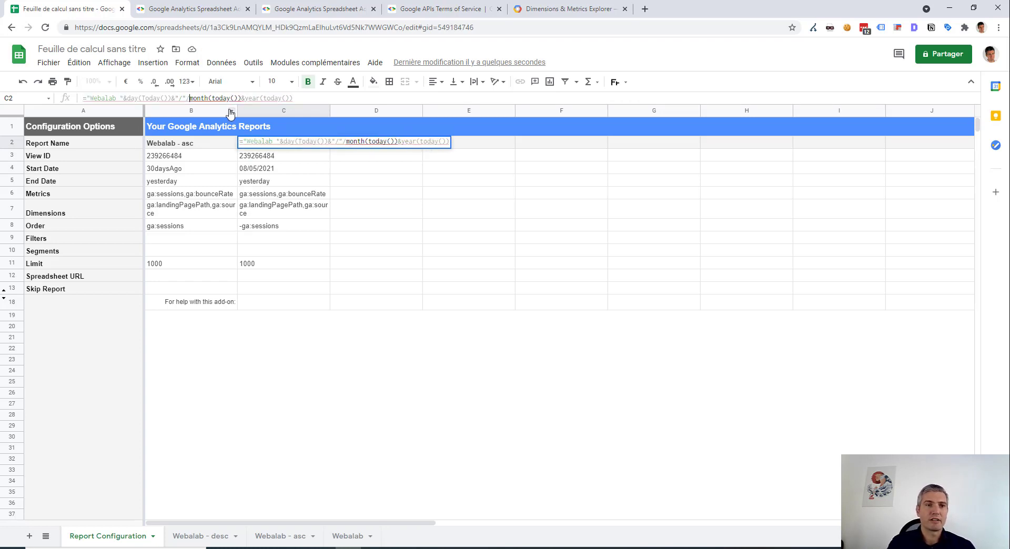
type("&")
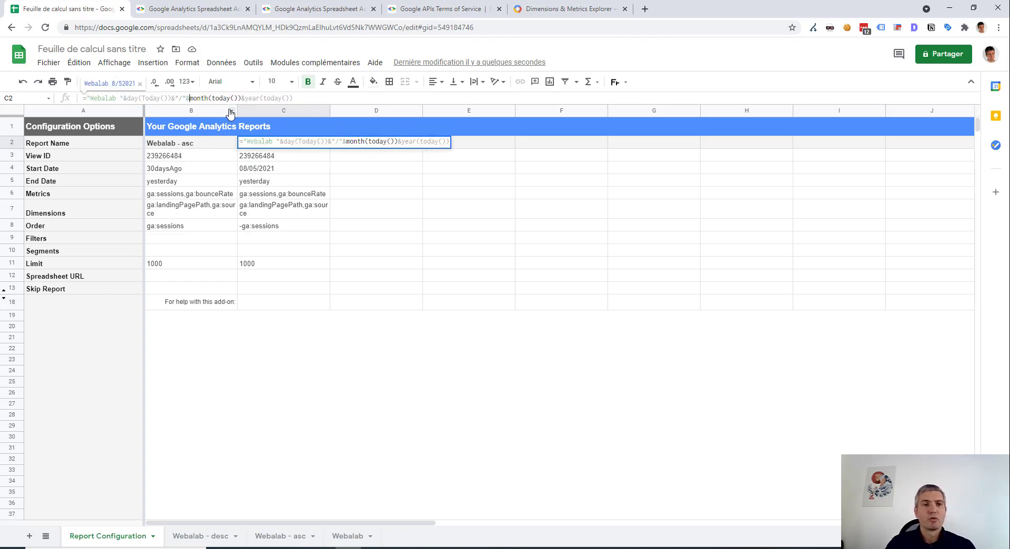
key("Return")
- Insert "/"& between the month and year parts of the C2 report name formula
double_click(281, 141)
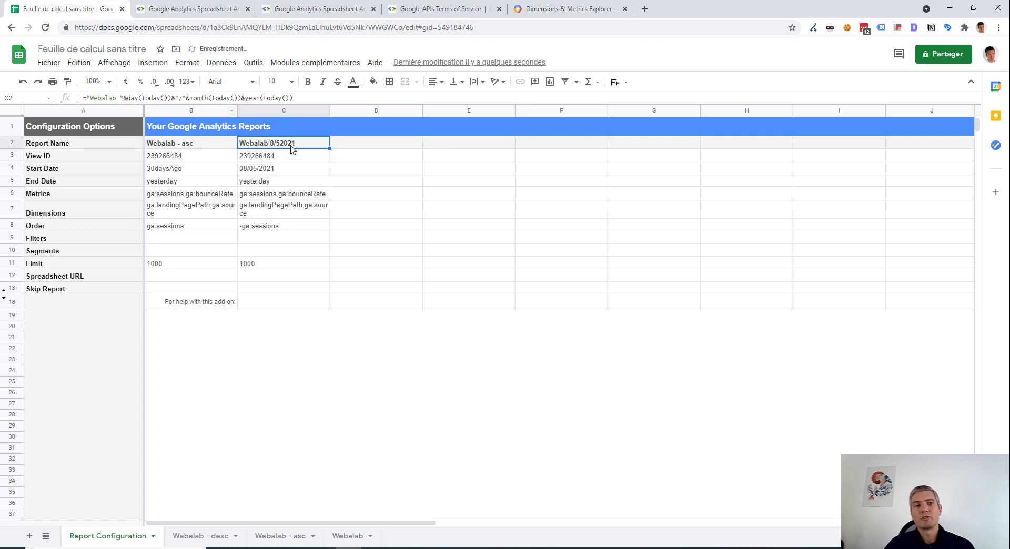
left_click(245, 98)
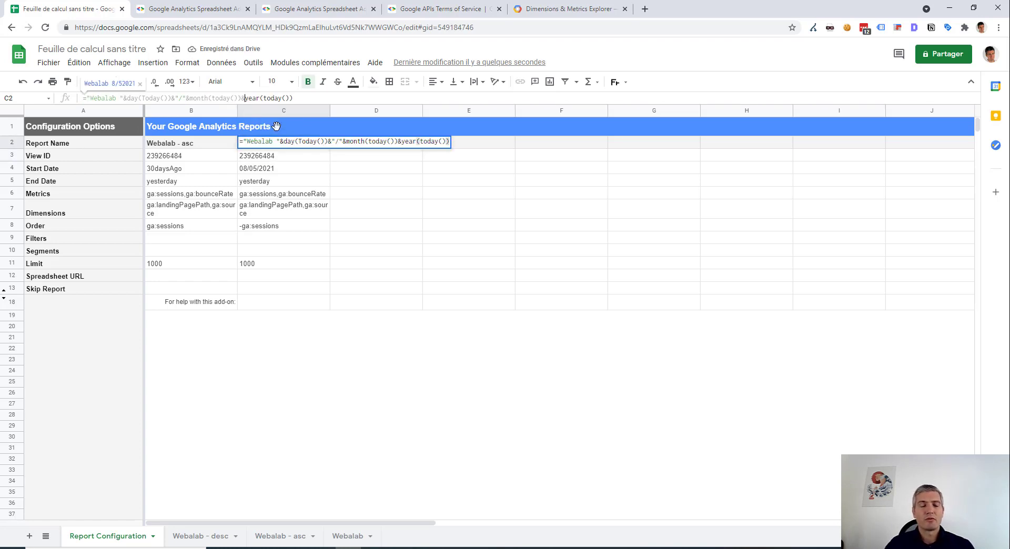
type("\"/\"")
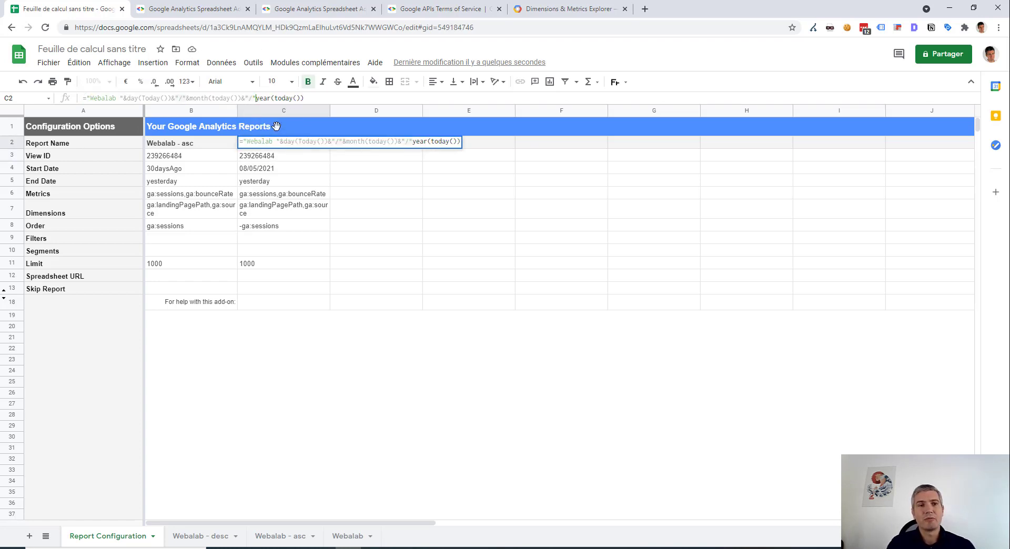
key("Return")
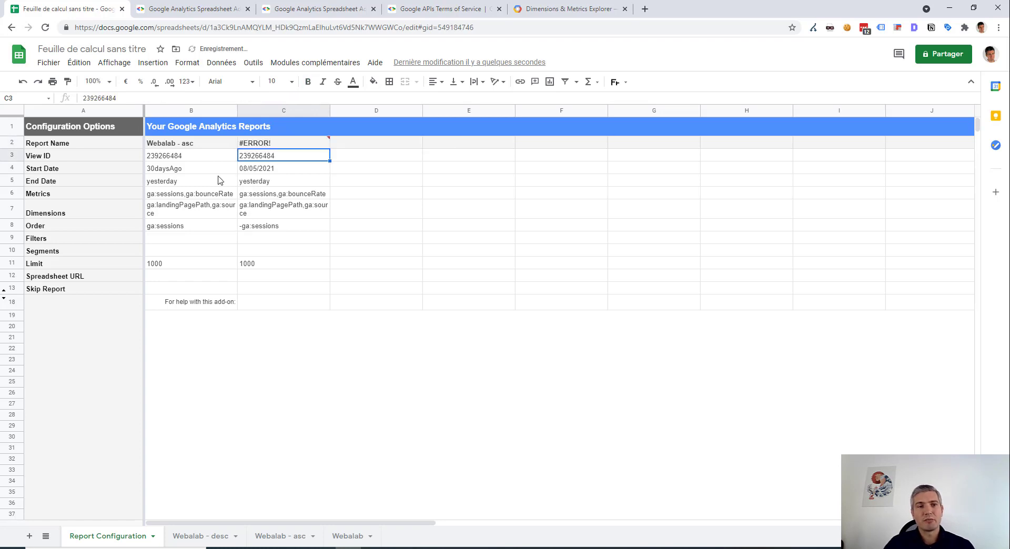
left_click(322, 141)
left_click(254, 99)
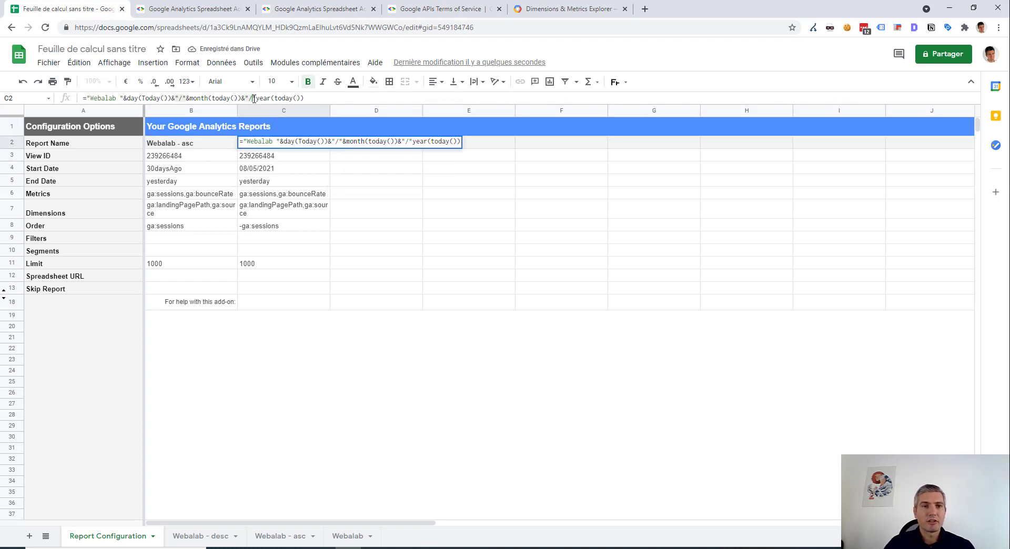
type("²")
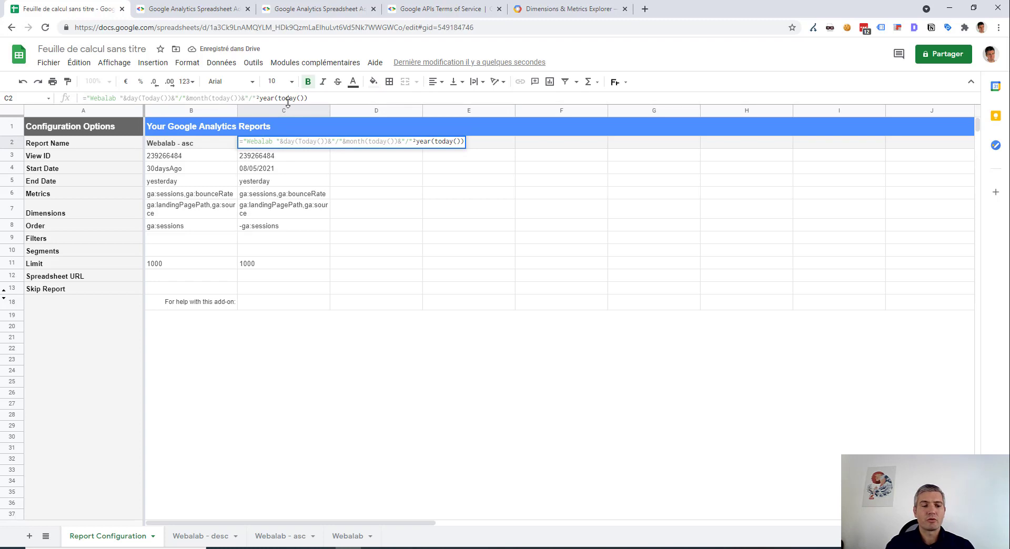
key("BackSpace")
type("&")
key("Return")
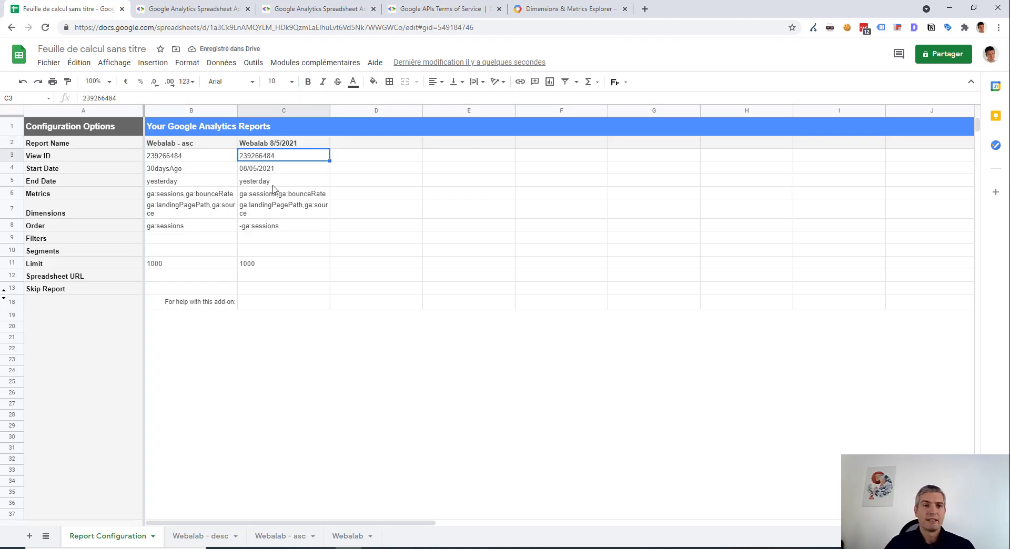
- Unhide rows 14 to 17 below Skip Report in the configuration sheet
left_click(265, 145)
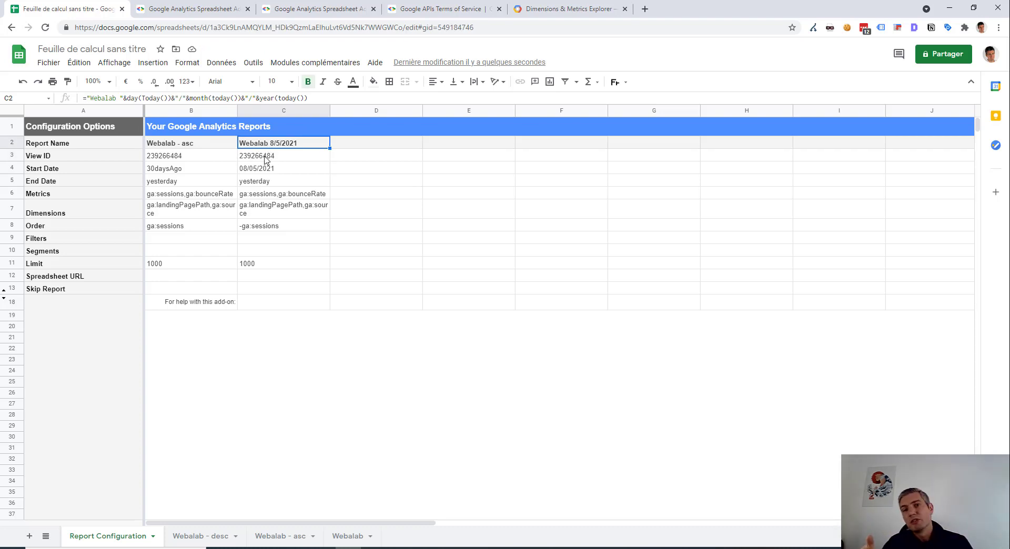
scroll(293, 220, "down", 3)
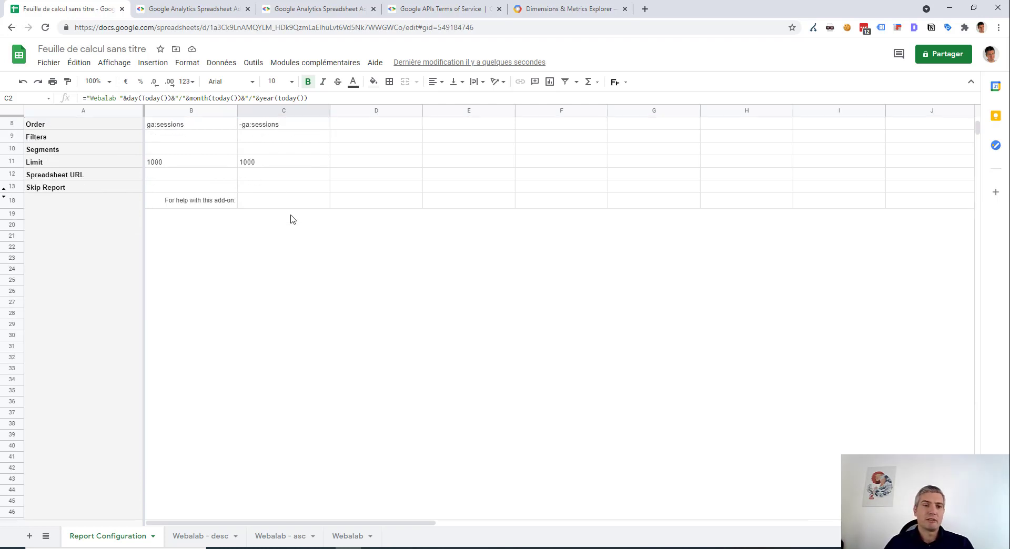
scroll(293, 220, "up", 3)
left_click(279, 250)
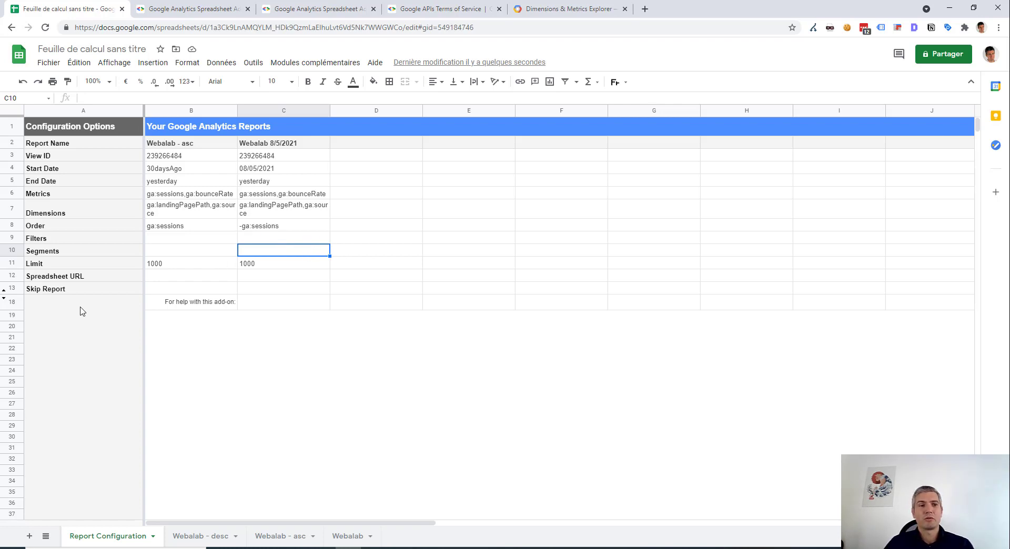
left_click(4, 293)
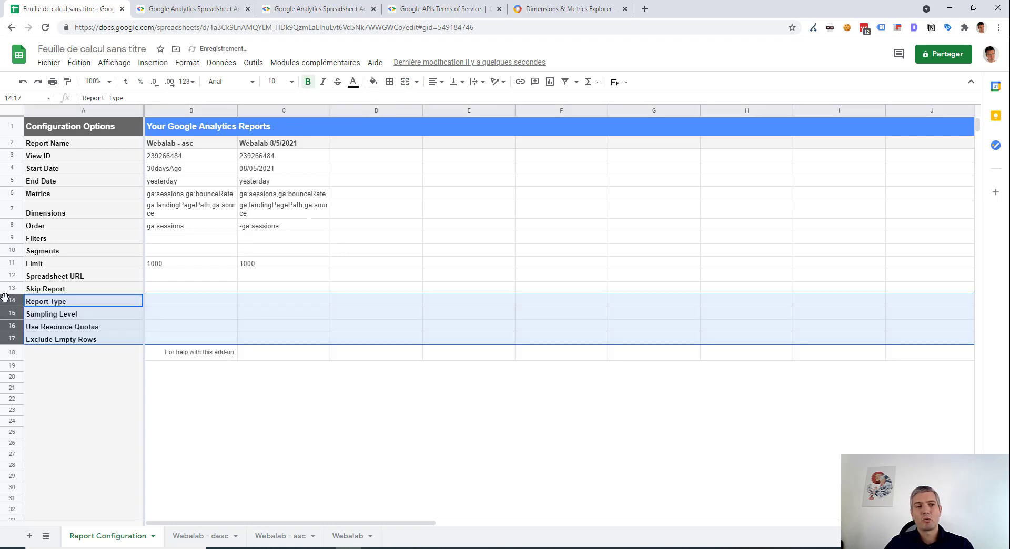
- Go through the unhidden Report Type, Sampling Level, Use Resource Quotas and Exclude Empty Rows options in the configuration sheet
left_click_drag(53, 303, 60, 317)
left_click(63, 327)
left_click(66, 341)
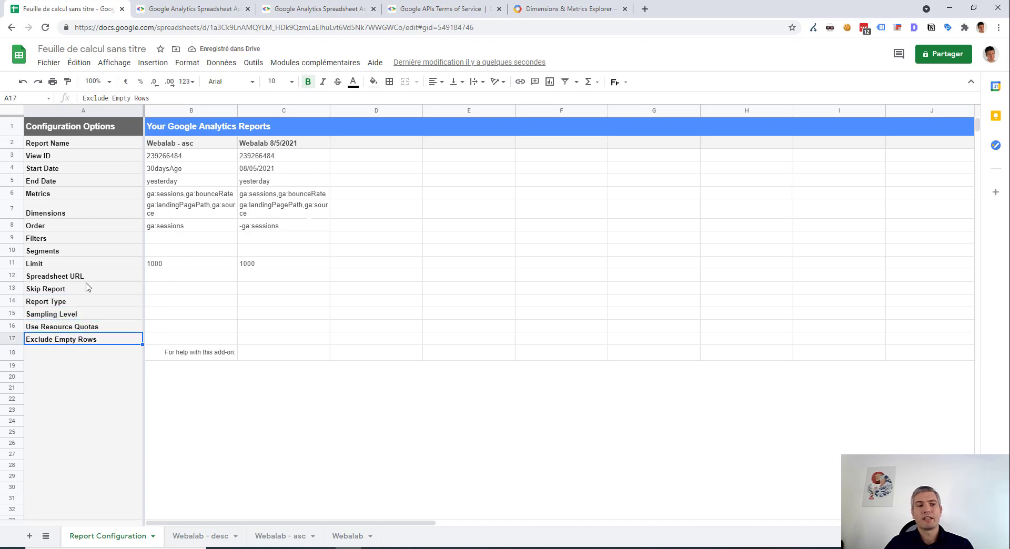
left_click(262, 304)
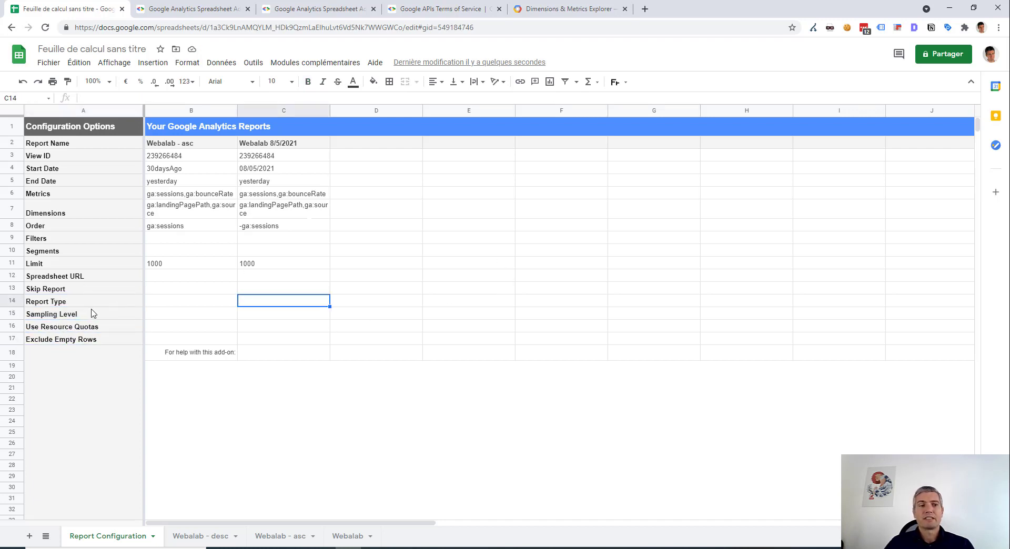
left_click(85, 303)
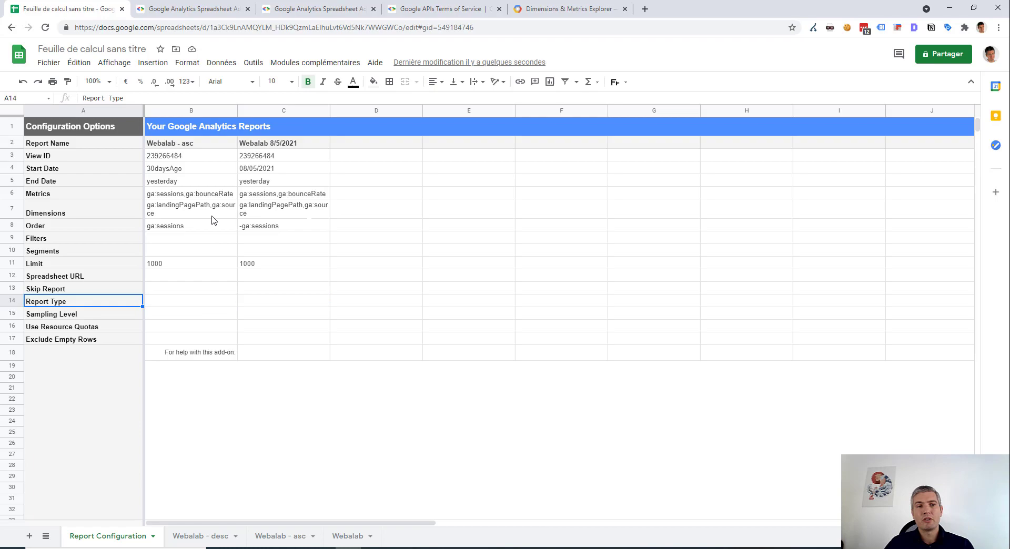
- Search the Google Analytics Spreadsheet Add-on documentation for "quota" and examine the Use Resource Quotas entry under Hidden parameters
left_click(339, 15)
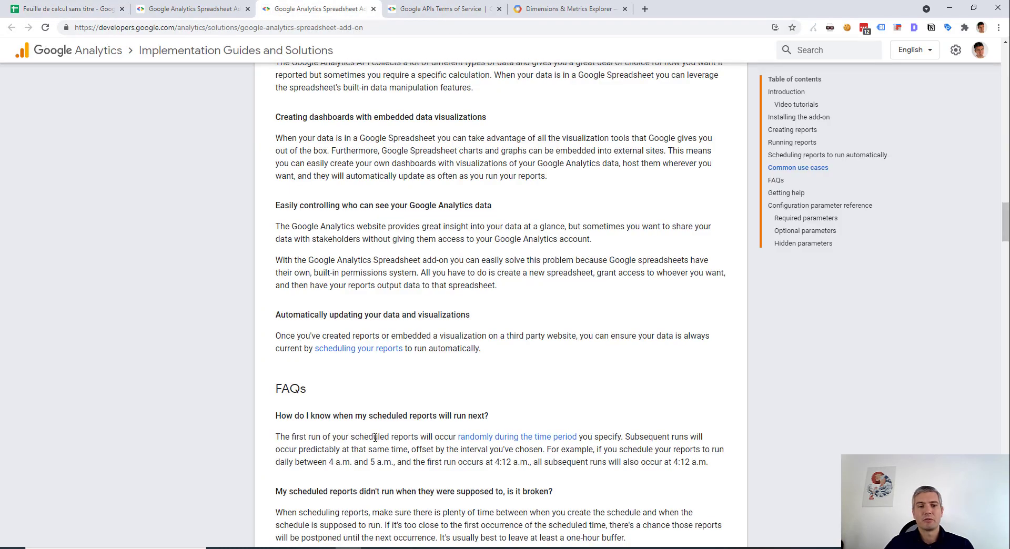
scroll(375, 437, "down", 12)
scroll(386, 288, "down", 10)
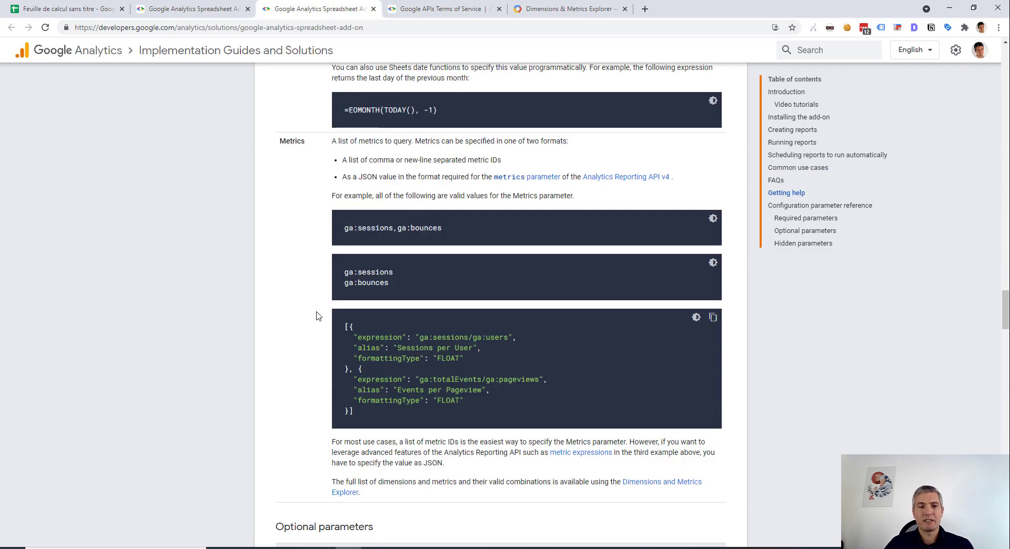
scroll(316, 316, "down", 4)
key("ctrl+f")
type("q")
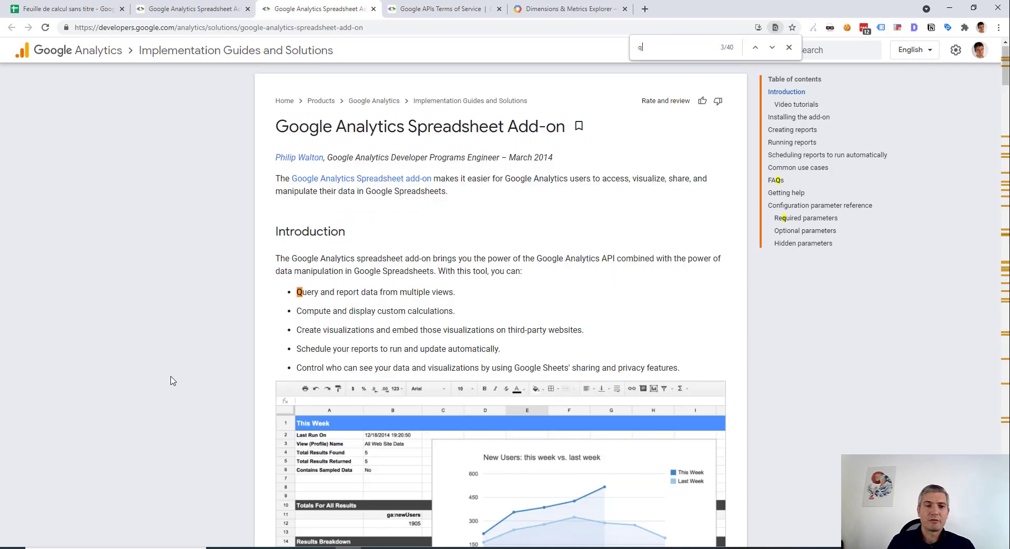
type("uota")
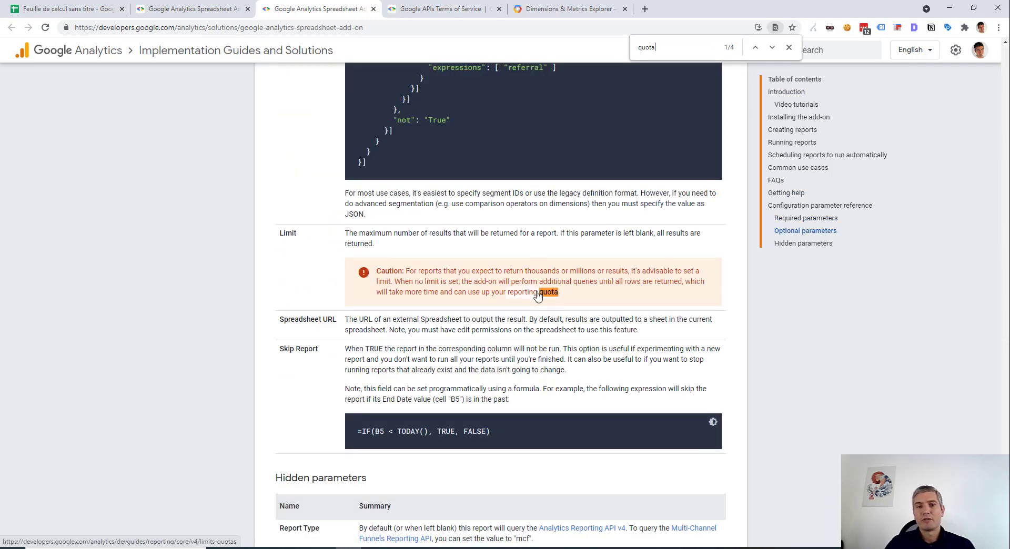
scroll(541, 302, "down", 3)
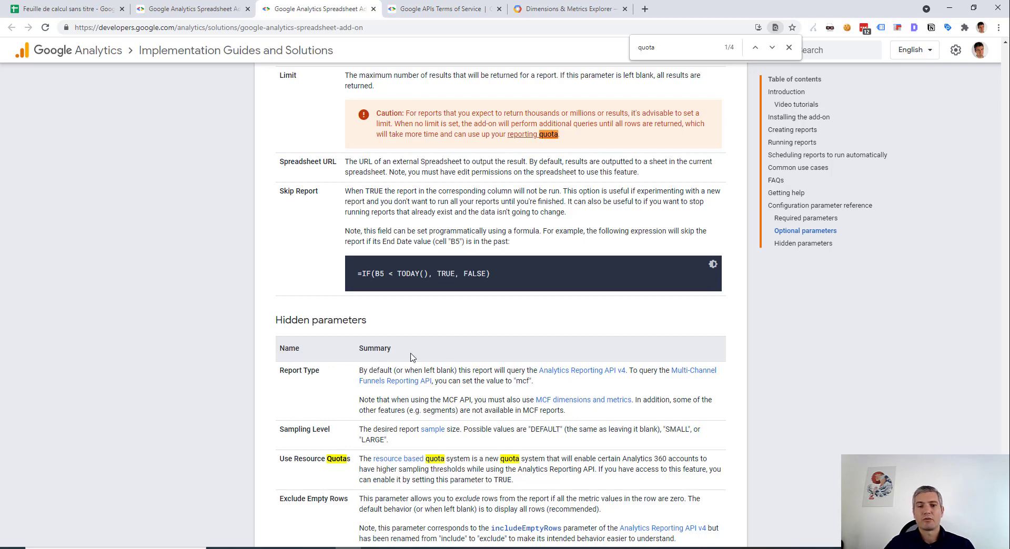
scroll(408, 347, "down", 1)
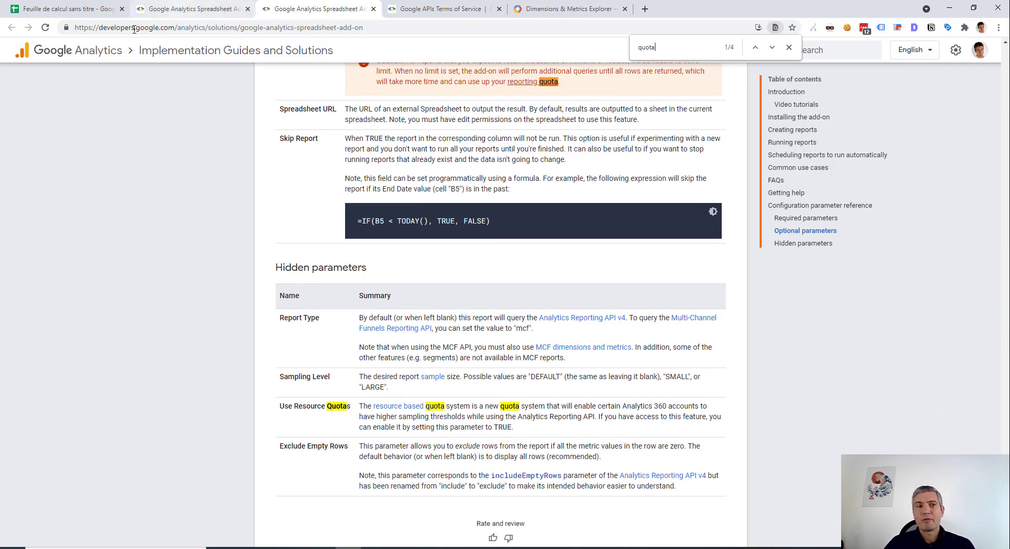
left_click_drag(279, 410, 357, 412)
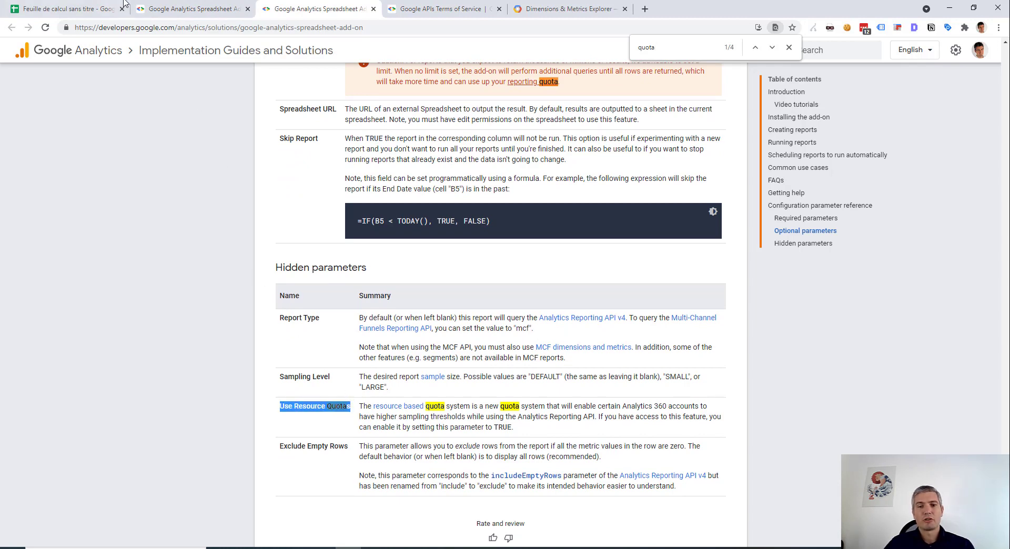
- In the Report Configuration sheet, set Use Resource Quotas to TRUE for the Webalab - asc report in B16
left_click(17, 9)
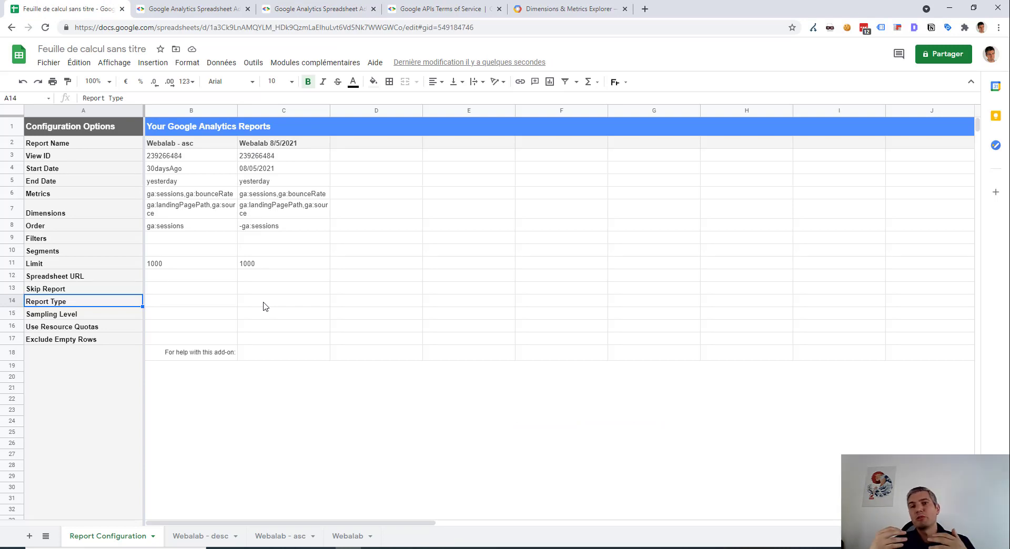
left_click(185, 331)
type("TRUE")
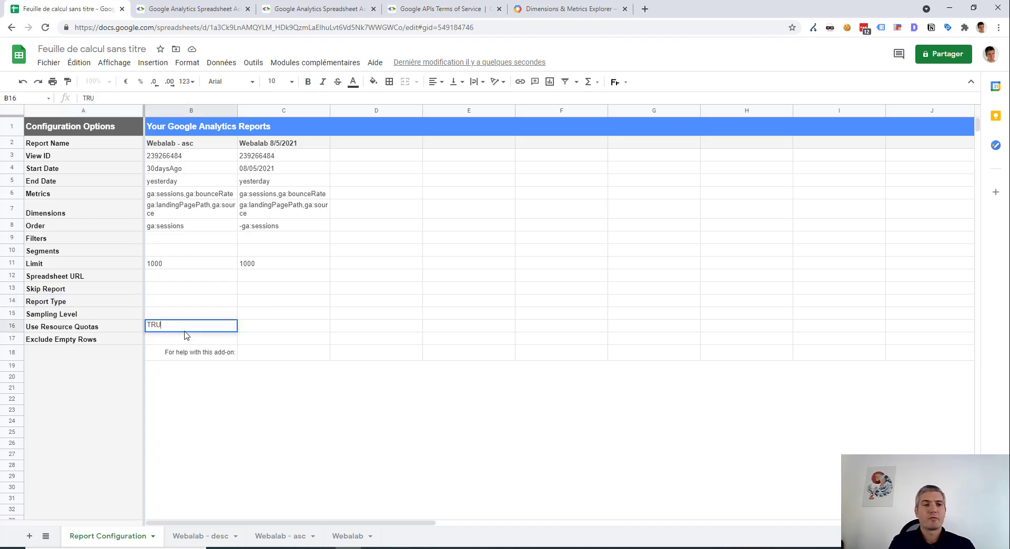
key("Return")
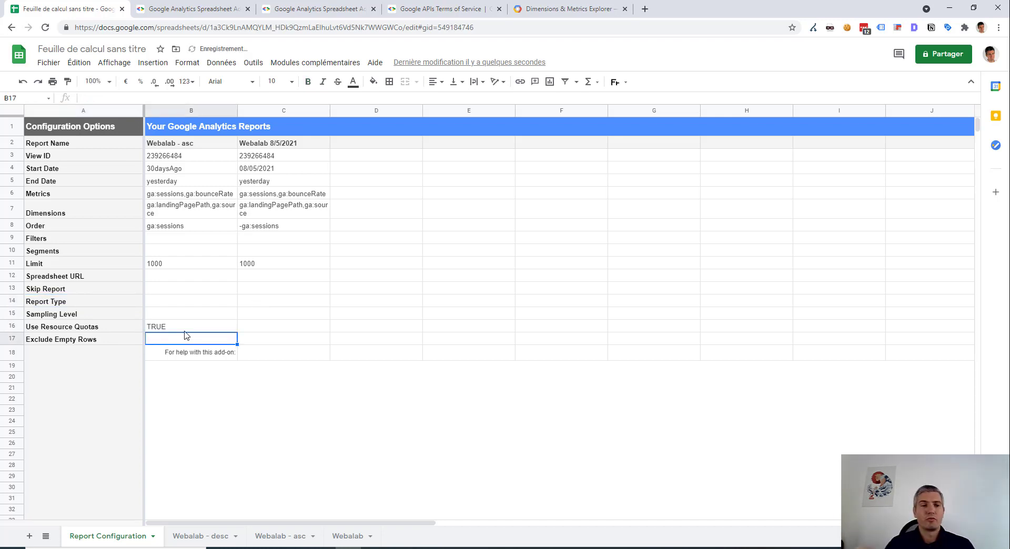
left_click(212, 331)
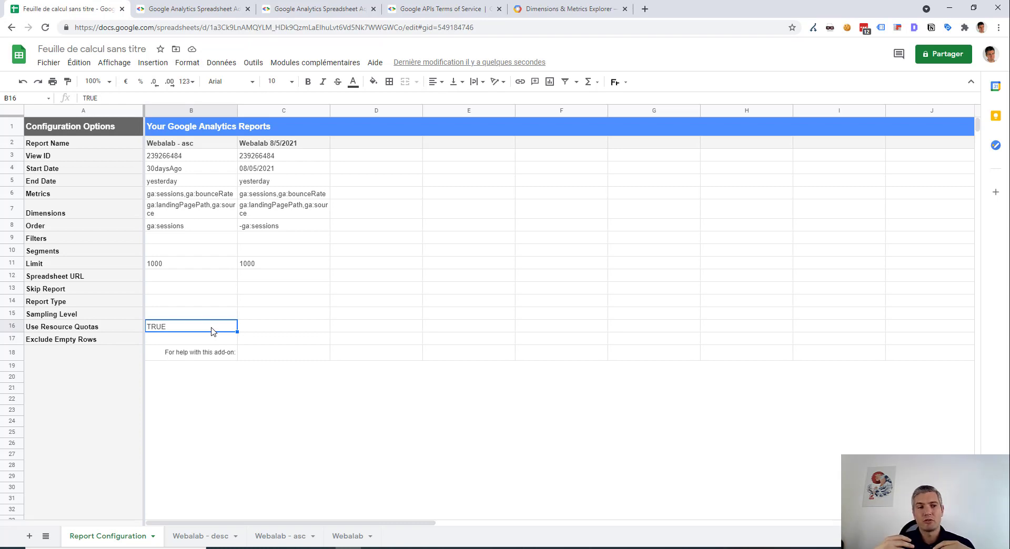
- Examine the possible Sampling Level values in the Hidden parameters section of the add-on documentation
left_click(170, 316)
left_click(204, 10)
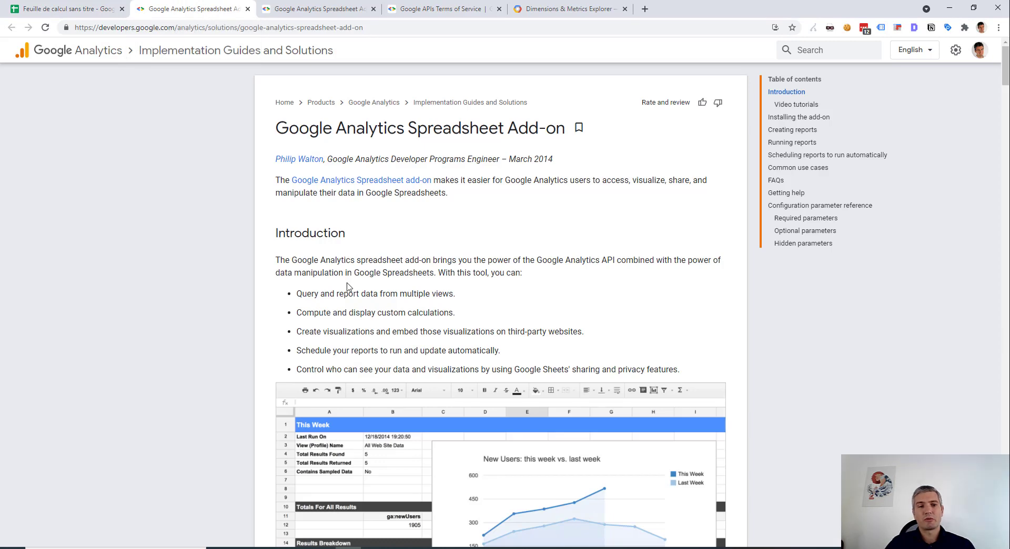
left_click(321, 9)
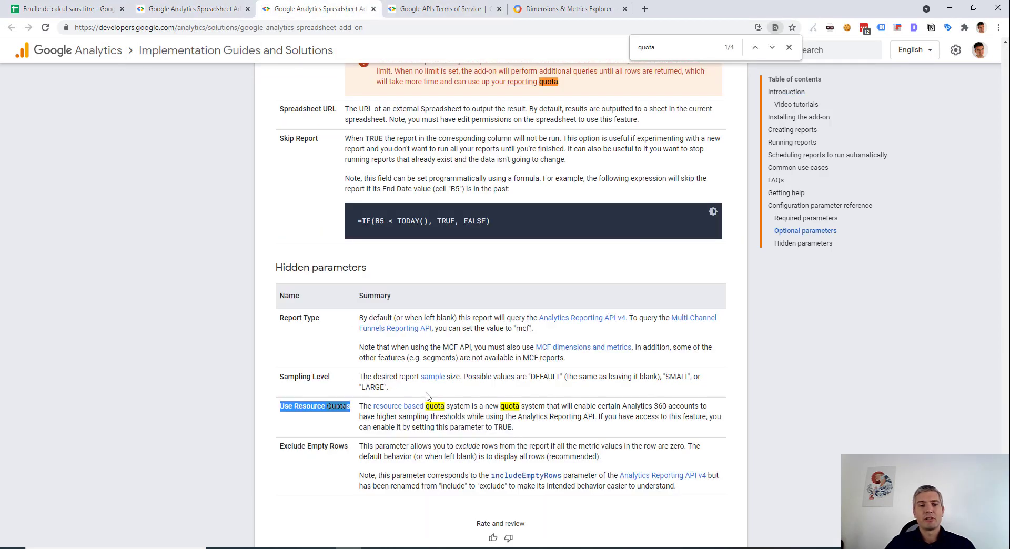
double_click(541, 377)
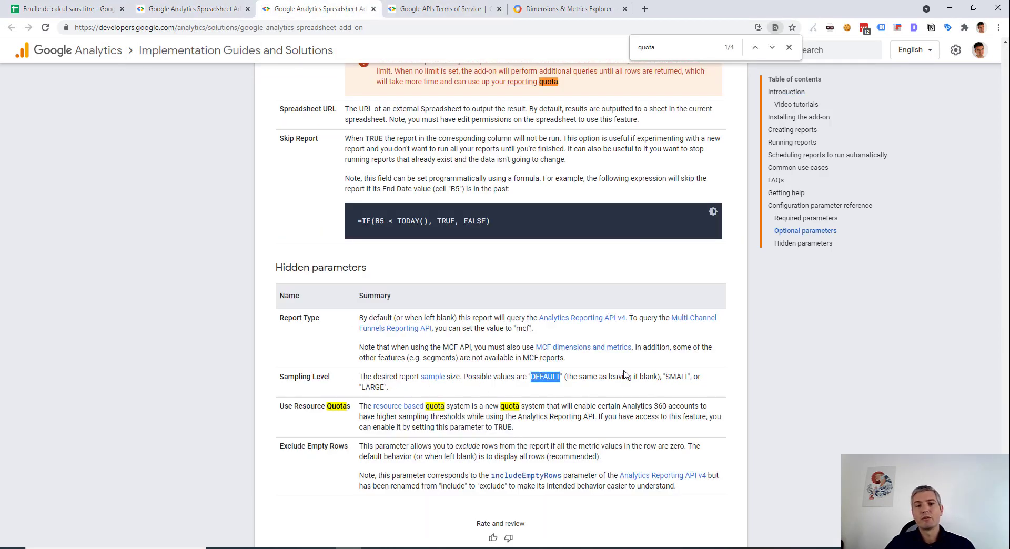
double_click(669, 376)
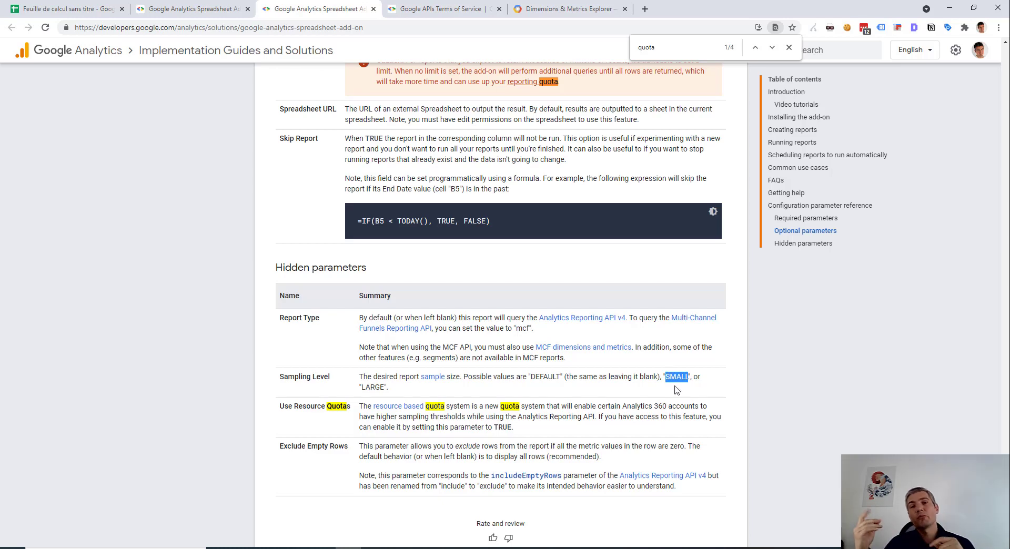
double_click(370, 387)
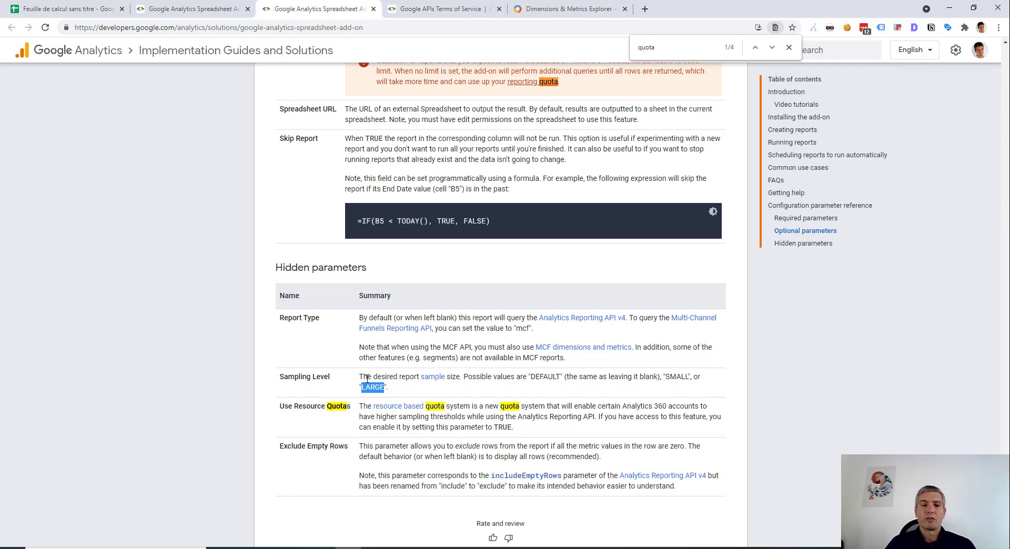
left_click_drag(367, 379, 503, 392)
left_click(355, 404)
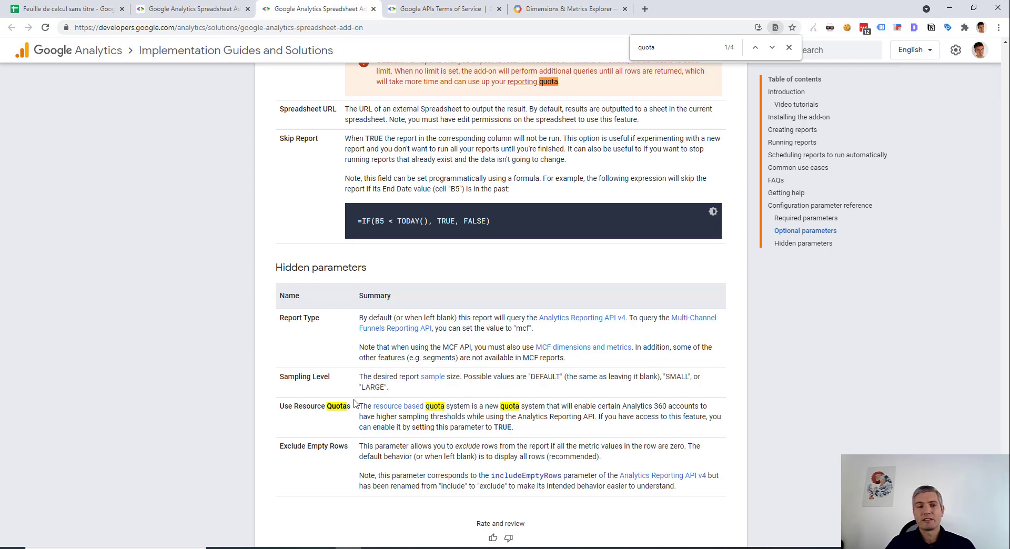
left_click_drag(364, 389, 419, 394)
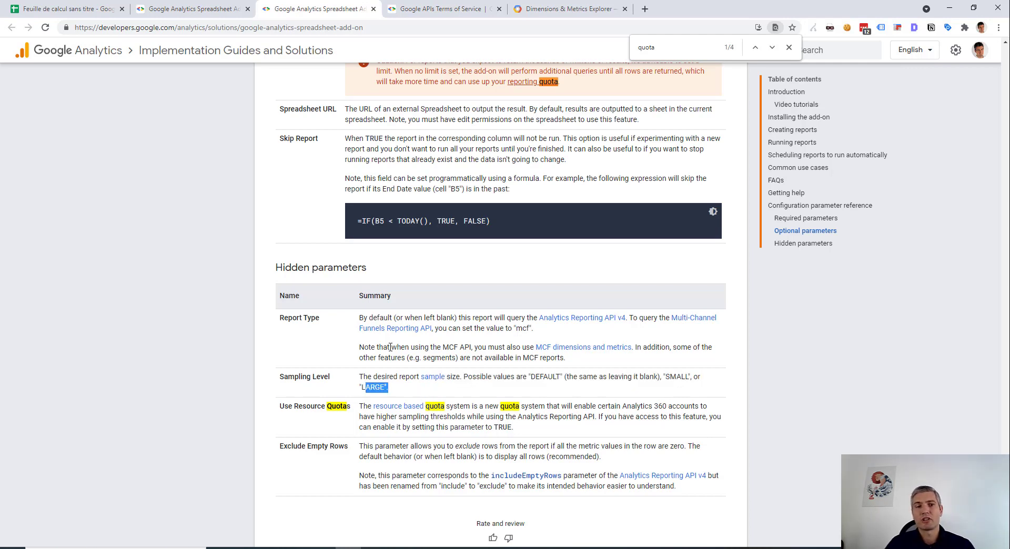
left_click(445, 391)
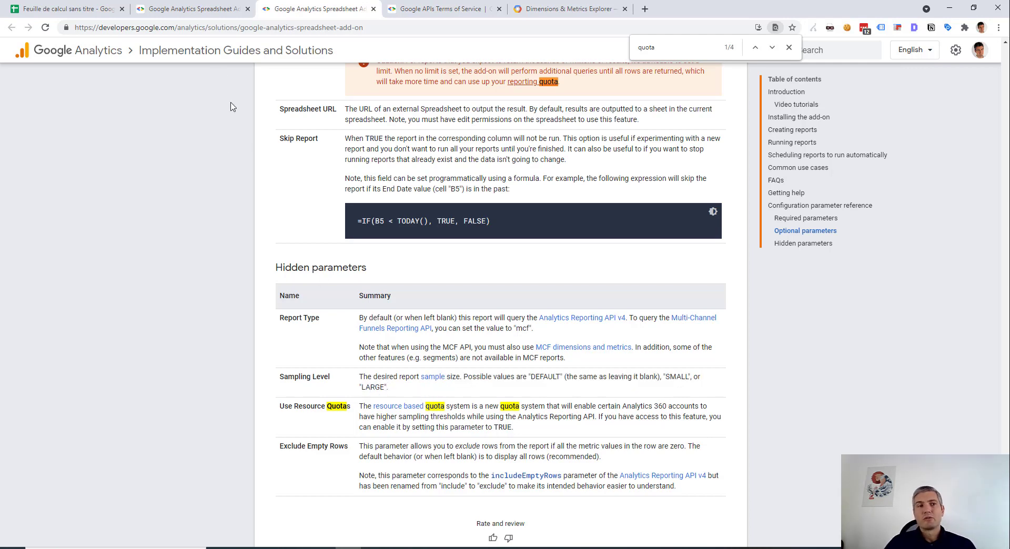
- Return to the Report Configuration sheet and select the Filters cell C9 of the second report
left_click(98, 13)
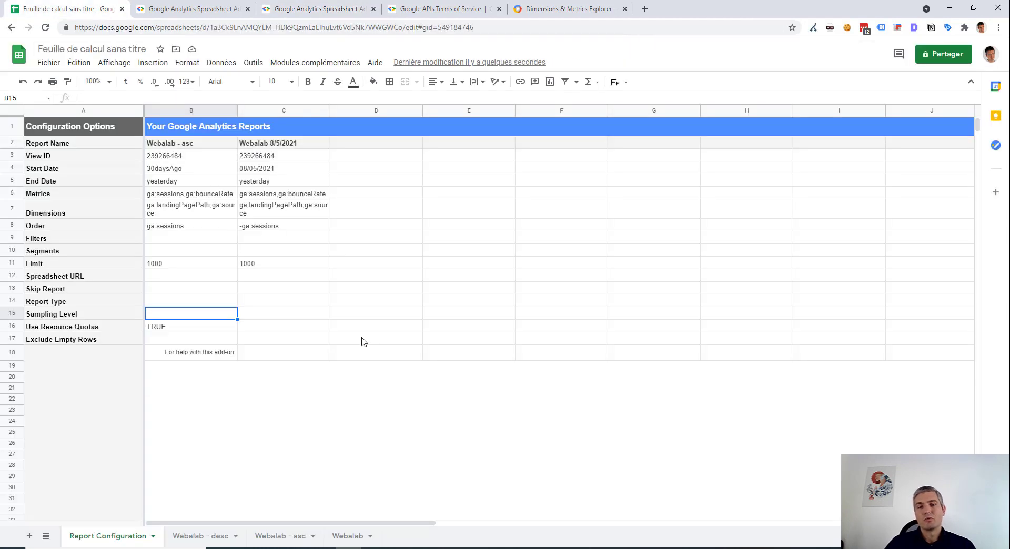
left_click(343, 339)
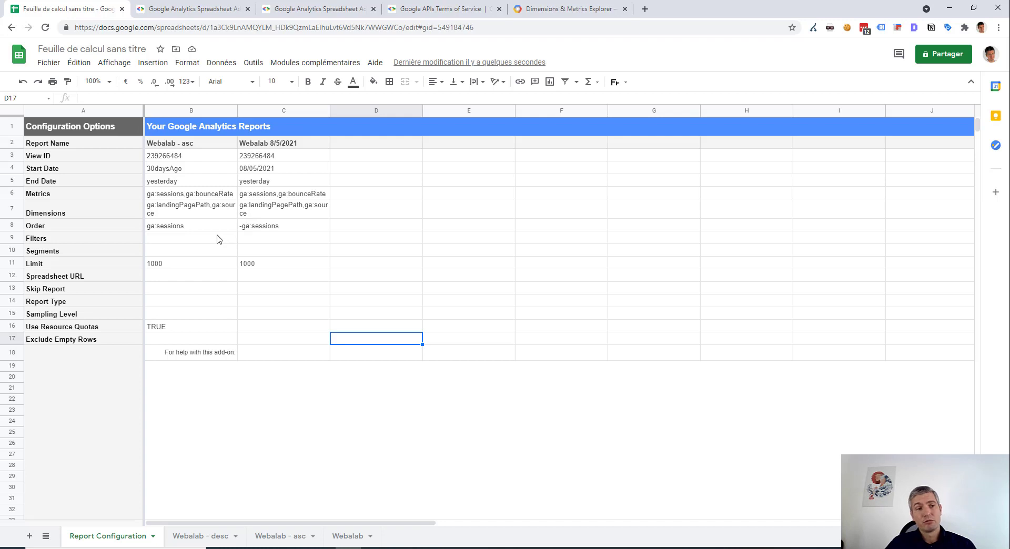
left_click(260, 241)
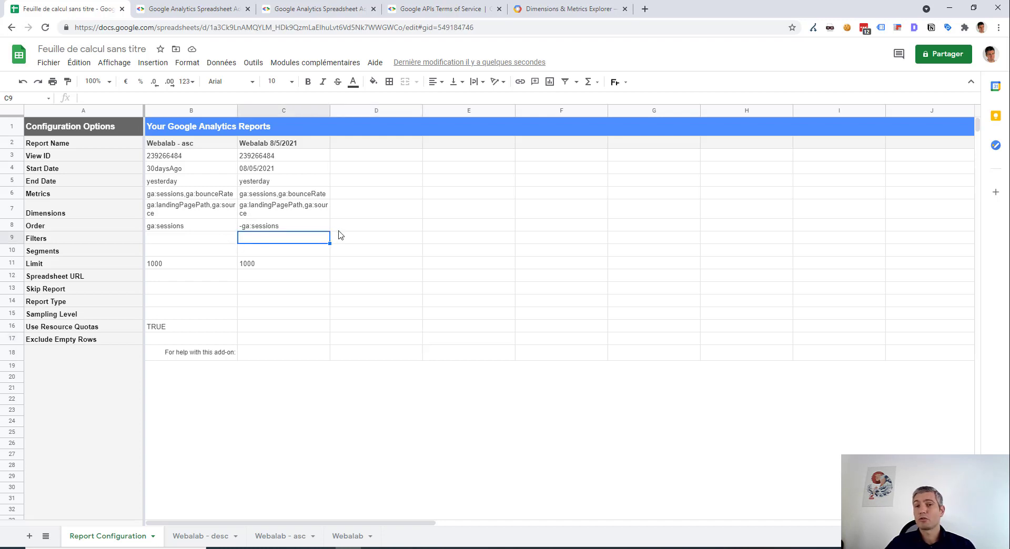